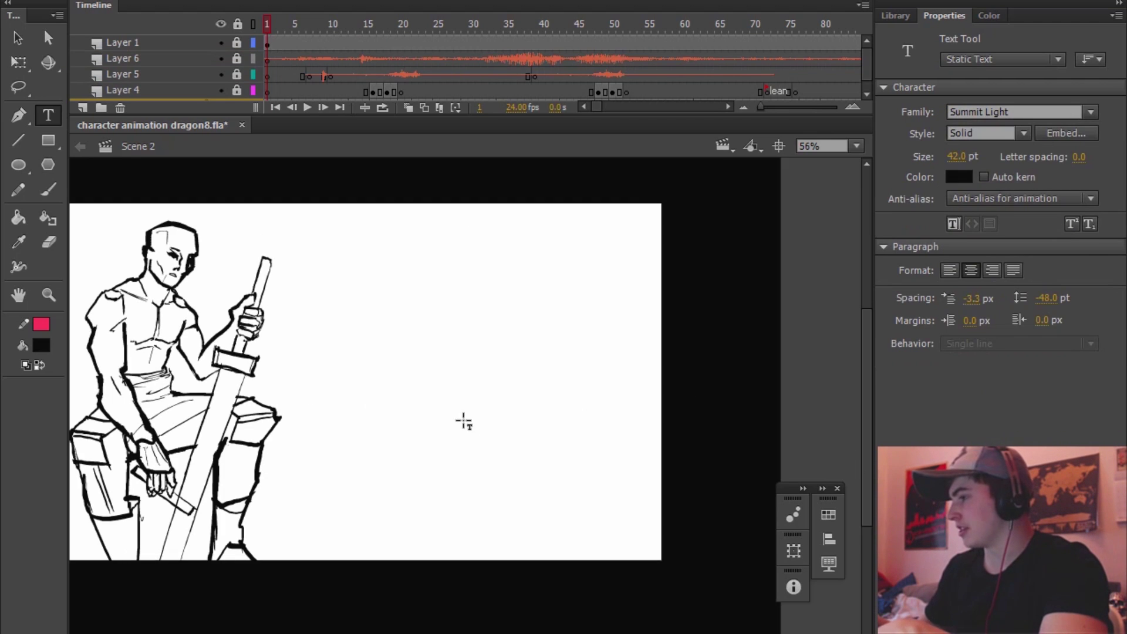
- View the lip synch tip slides in Scene 3, advancing from frame 1 to the reference footage slide on frame 3
key("h")
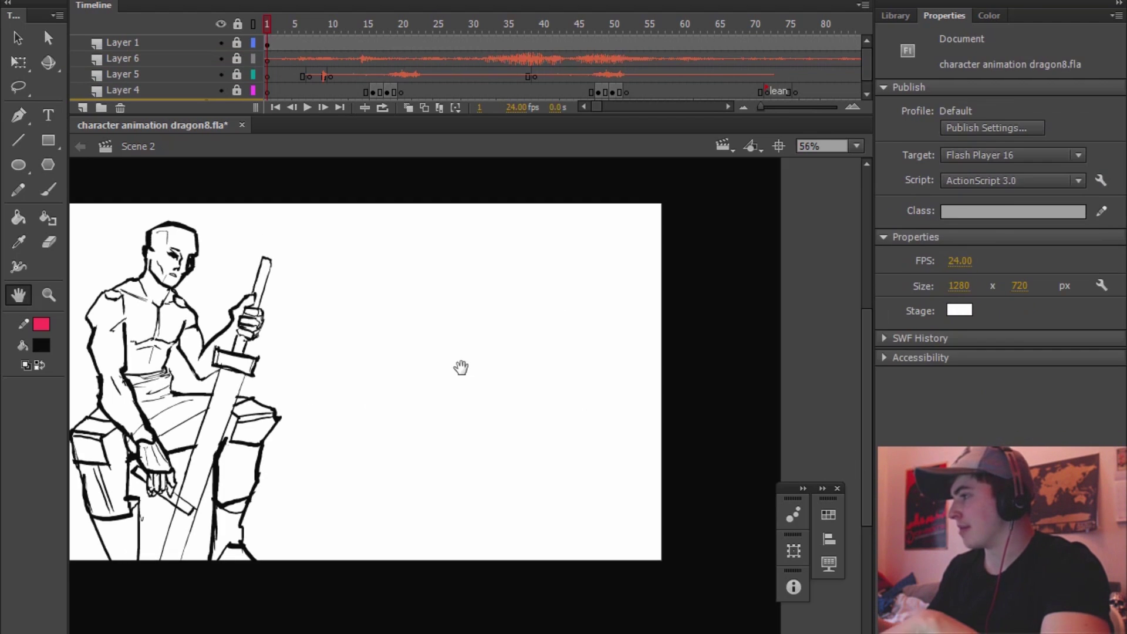
left_click_drag(461, 368, 547, 380)
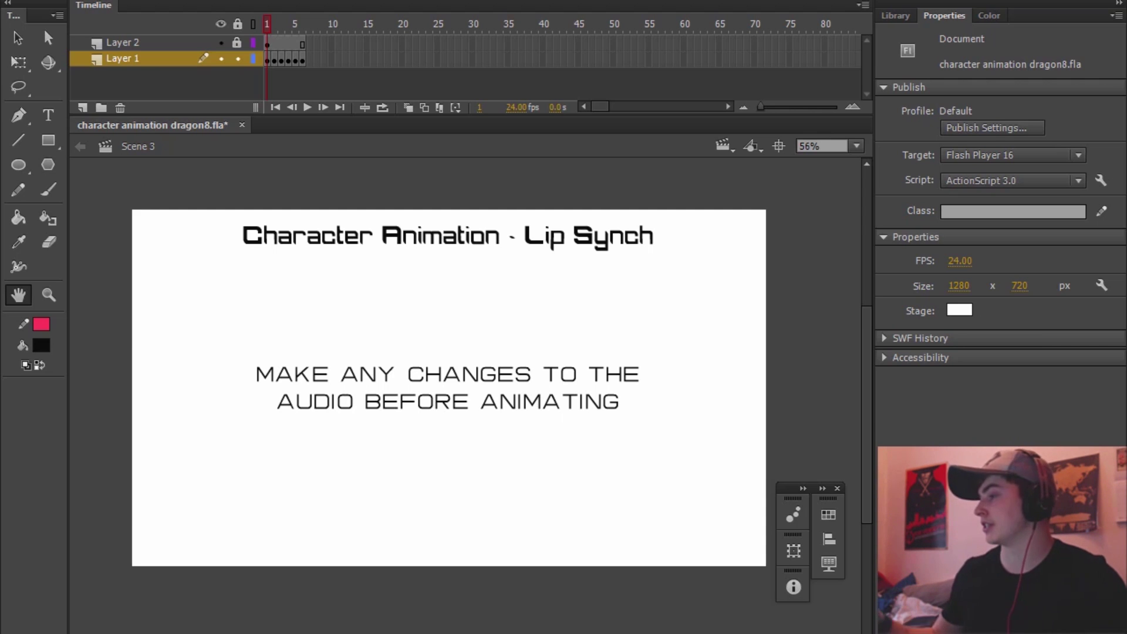
key("period")
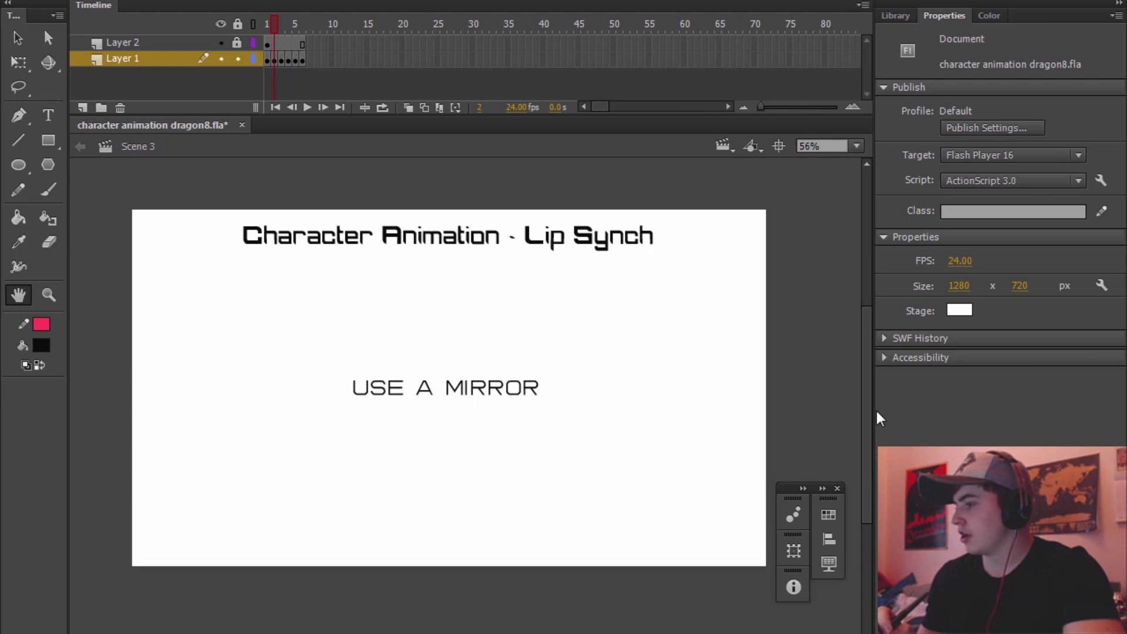
key("period")
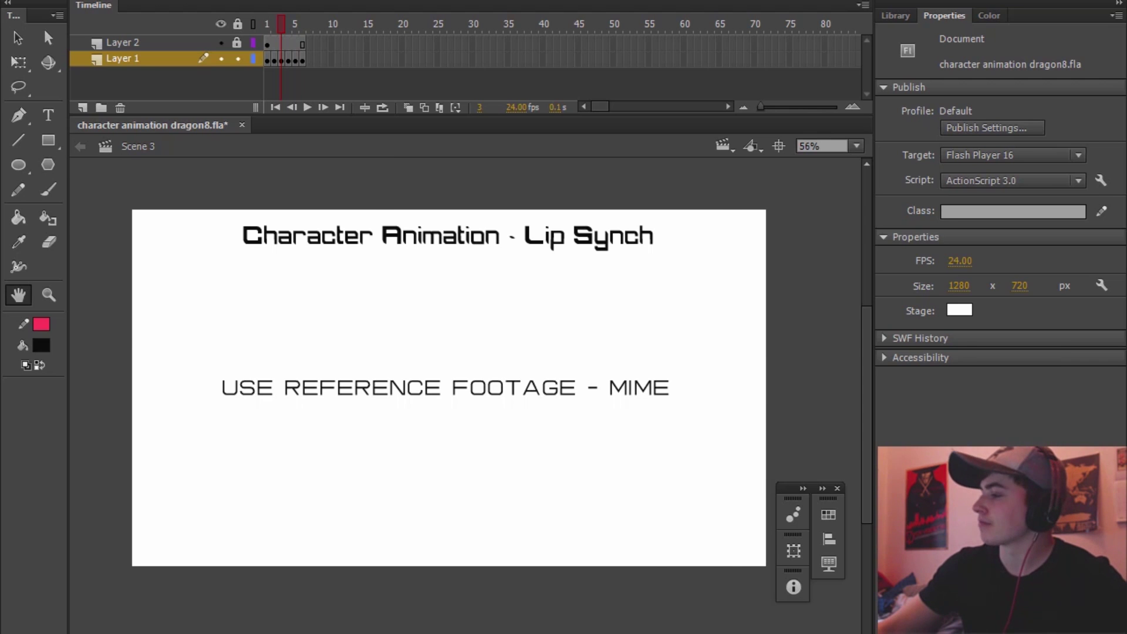
- Switch to the live action reference video and play it from about 00:00:30, pausing after the spoken line
key("alt+Tab")
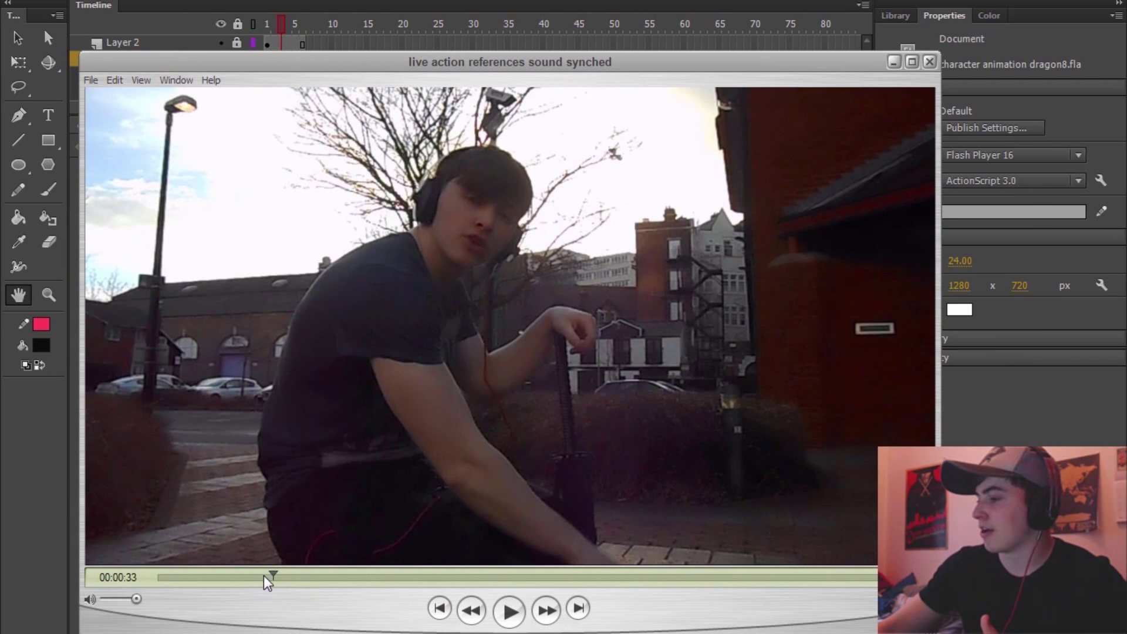
left_click(265, 578)
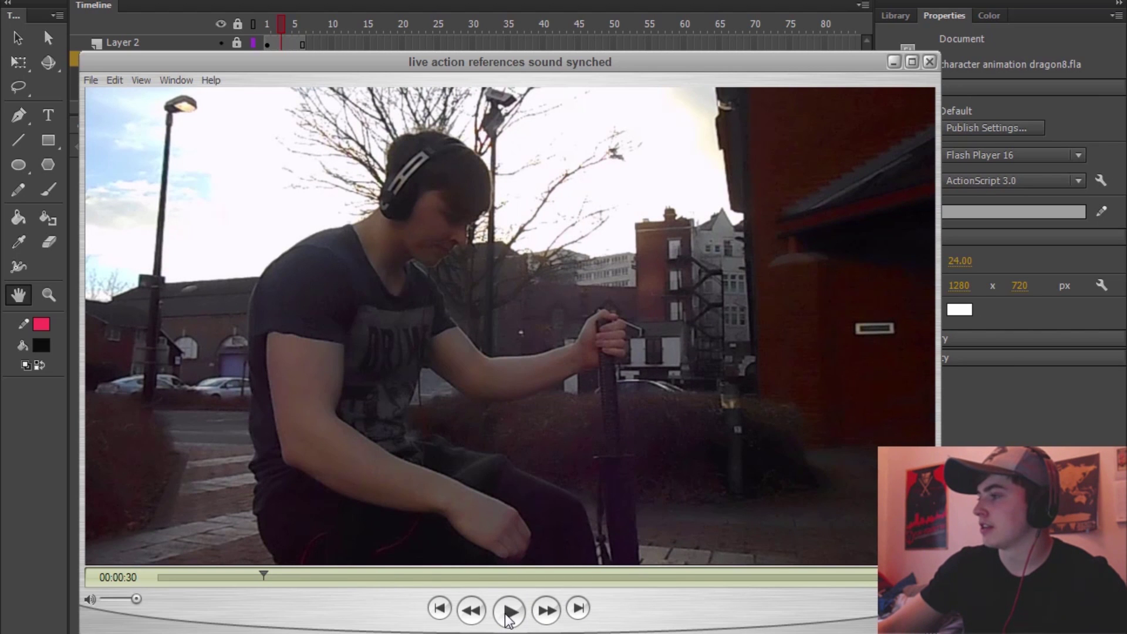
left_click(507, 613)
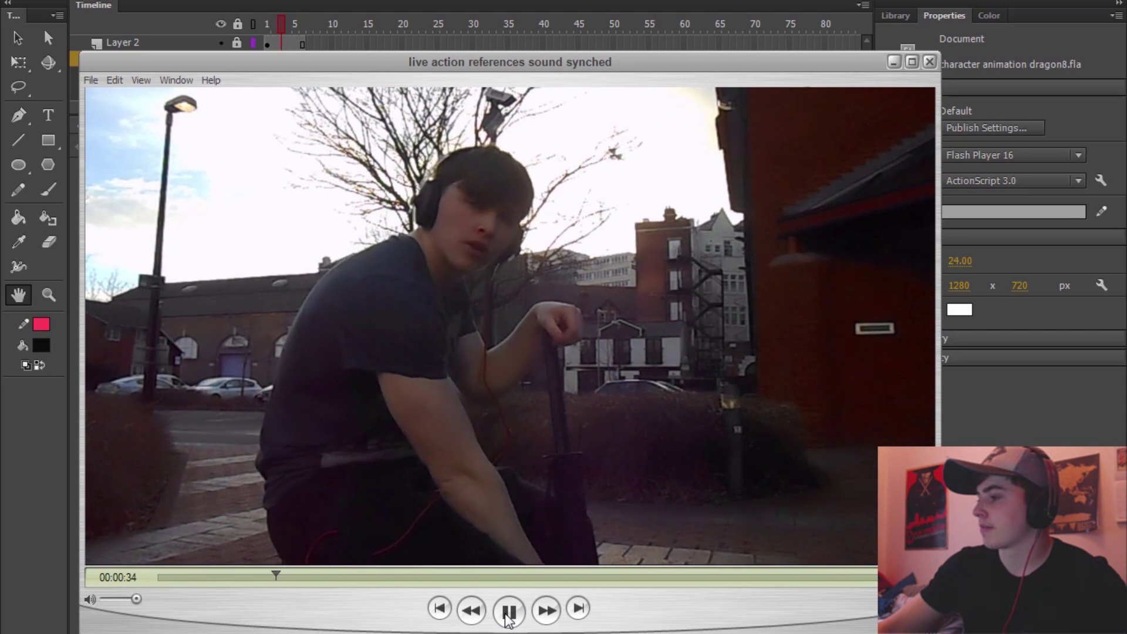
left_click(508, 612)
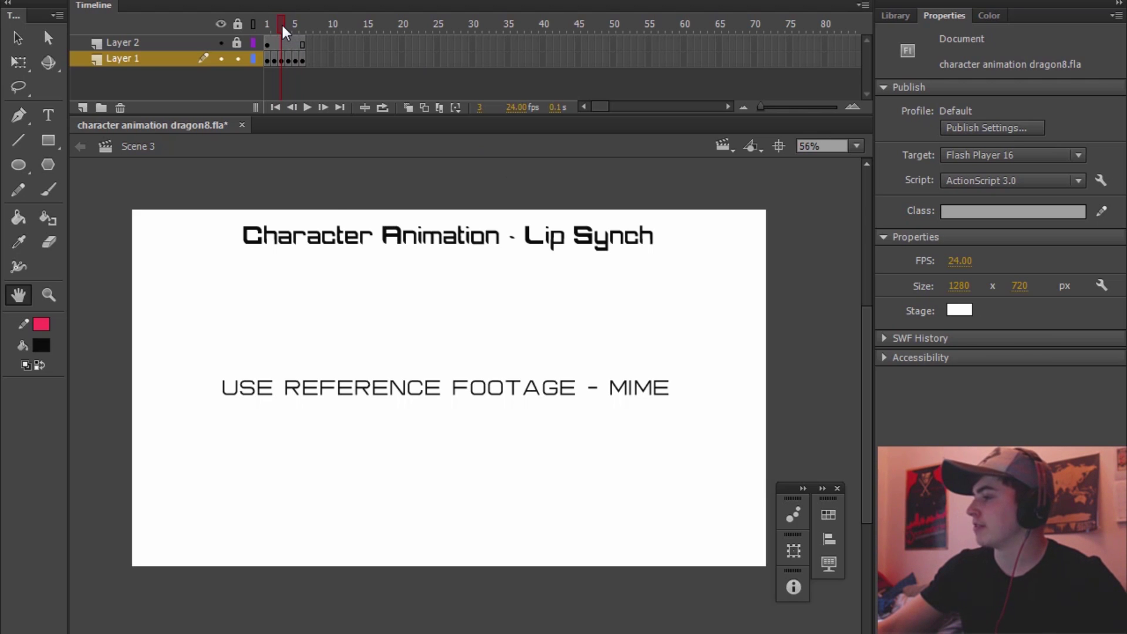
- Return to the Scene 3 slides and advance to the mouth shape observation tip on frame 4
left_click_drag(281, 23, 287, 23)
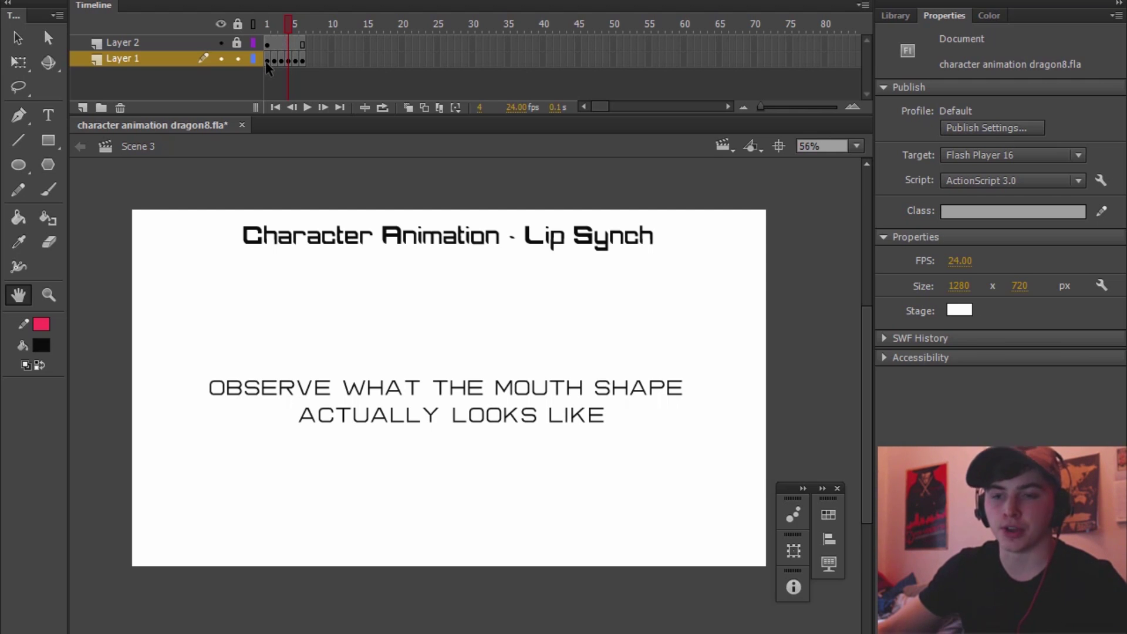
left_click(291, 27)
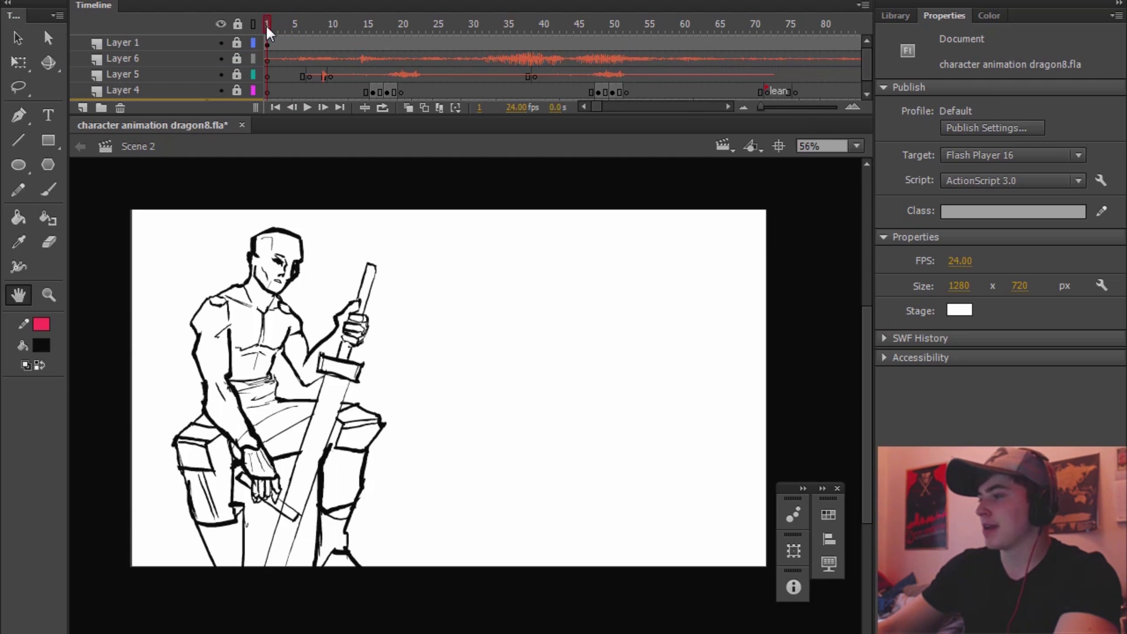
- Scrub through the opening frames of Scene 2 and play the animation with sound from frame 23
left_click_drag(265, 24, 453, 47)
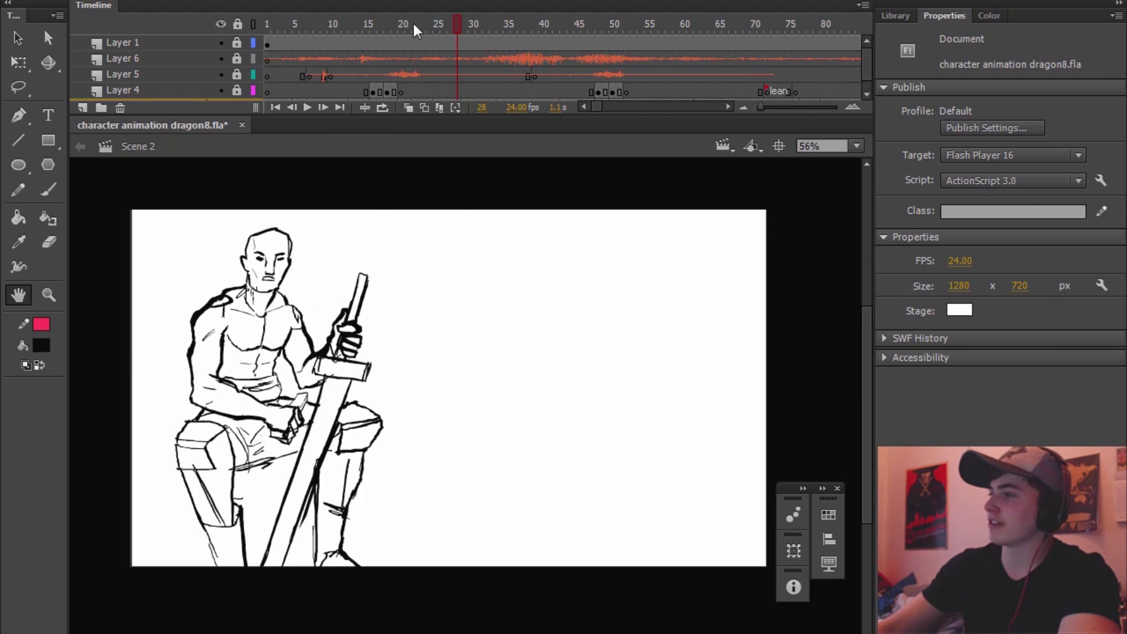
left_click_drag(385, 26, 418, 30)
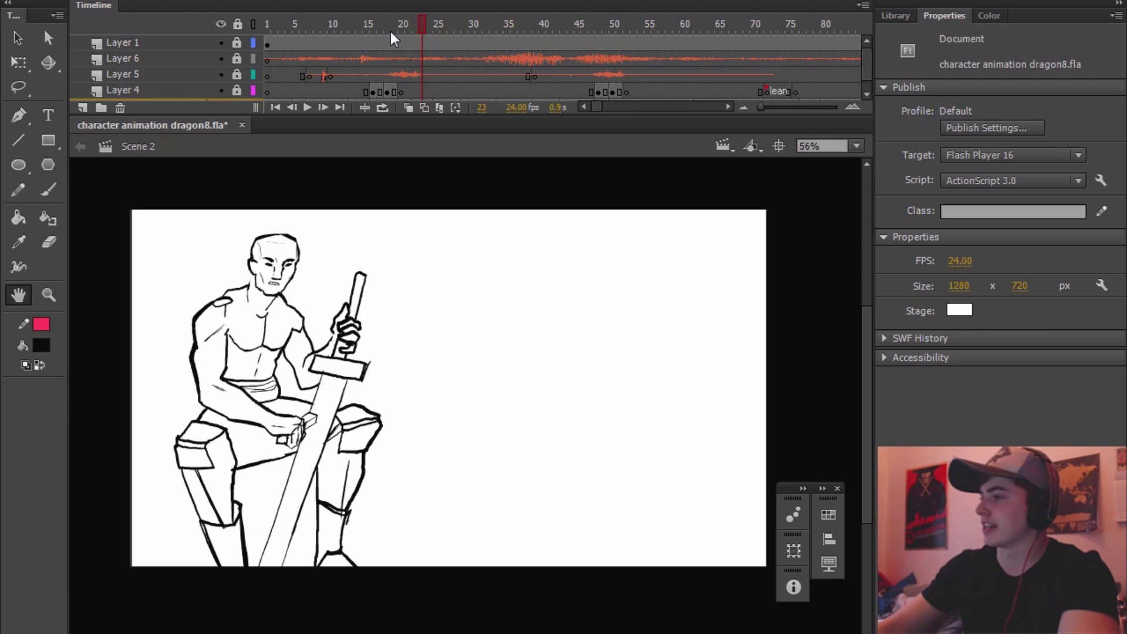
key("Return")
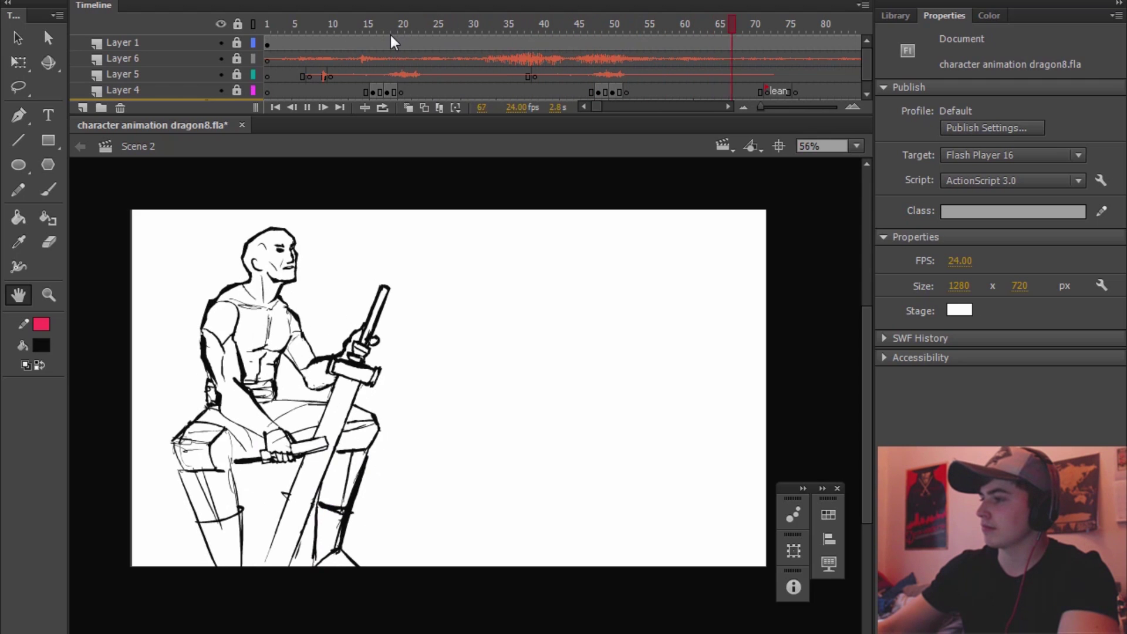
key("Return")
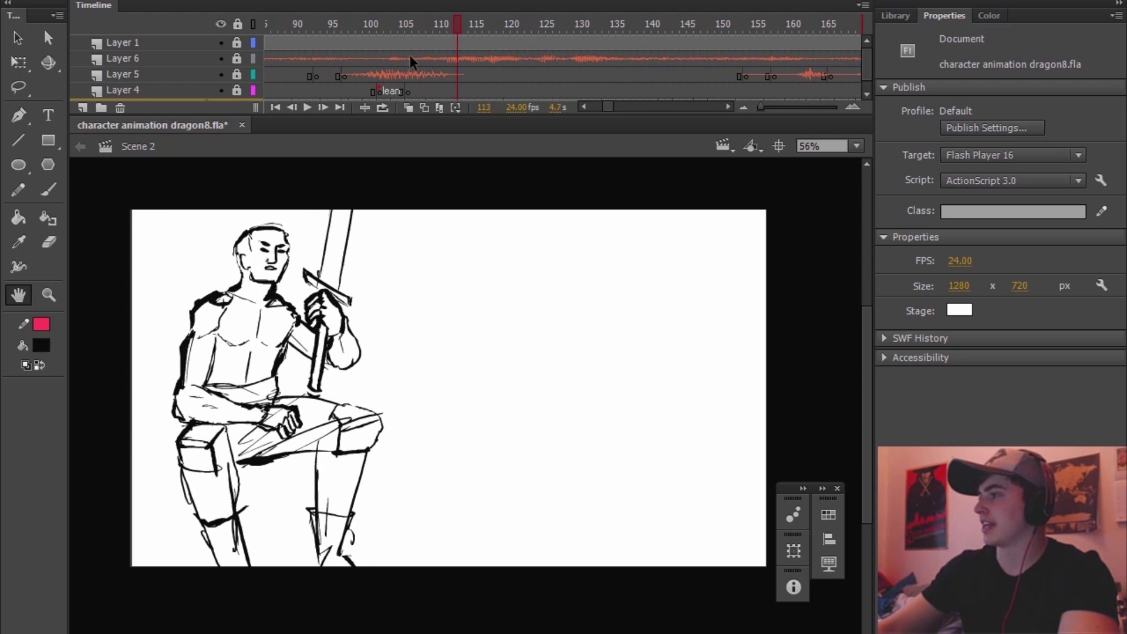
- Enlarge the timeline area so every layer from Layer 1 down to Layer 2 is shown
left_click_drag(604, 108, 598, 108)
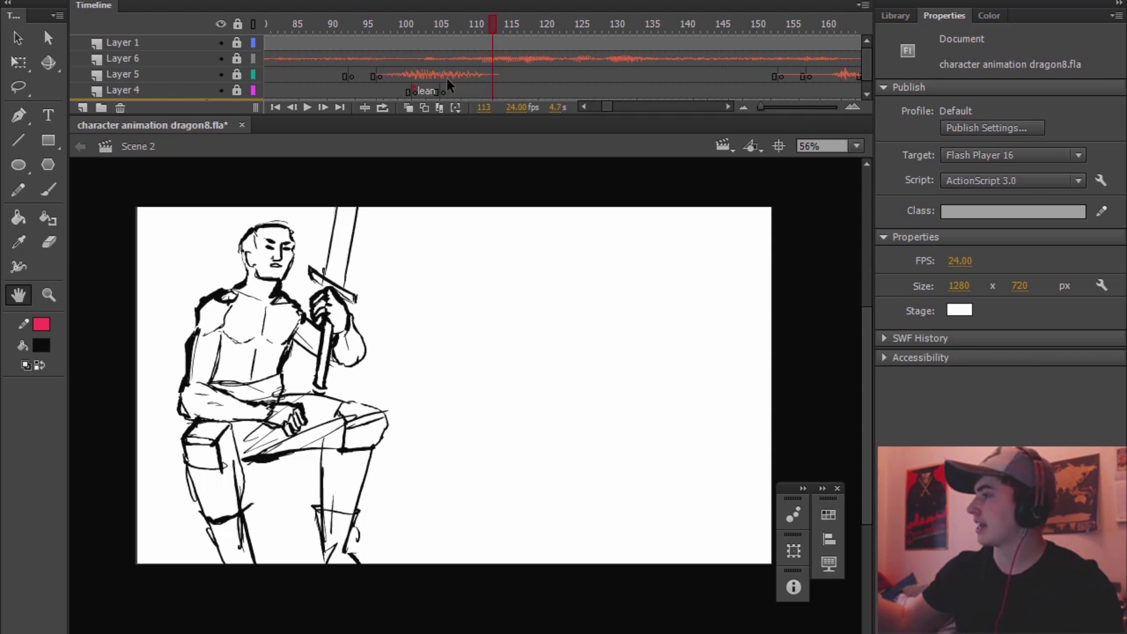
left_click_drag(868, 69, 865, 80)
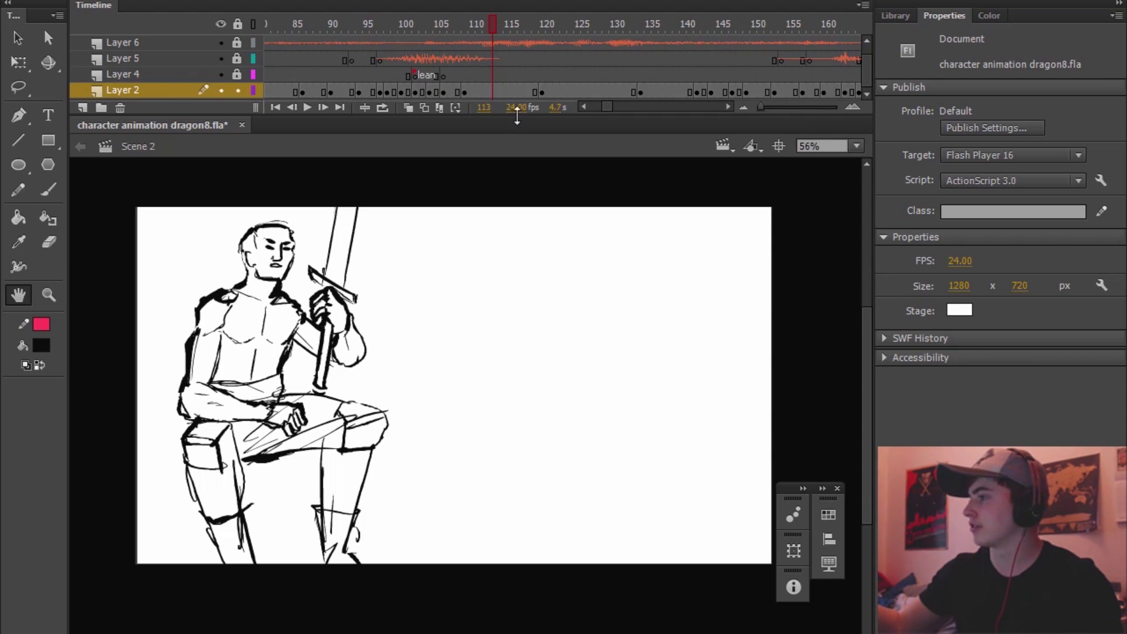
left_click_drag(520, 114, 520, 149)
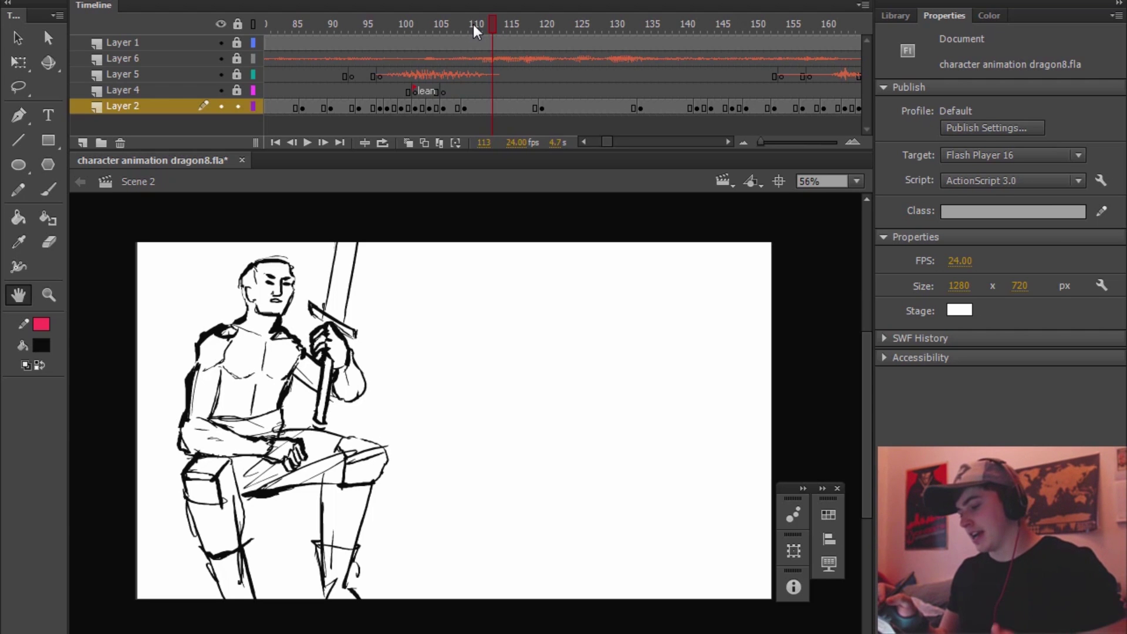
- Play the Scene 2 animation with its audio from frame 1
left_click_drag(604, 141, 586, 142)
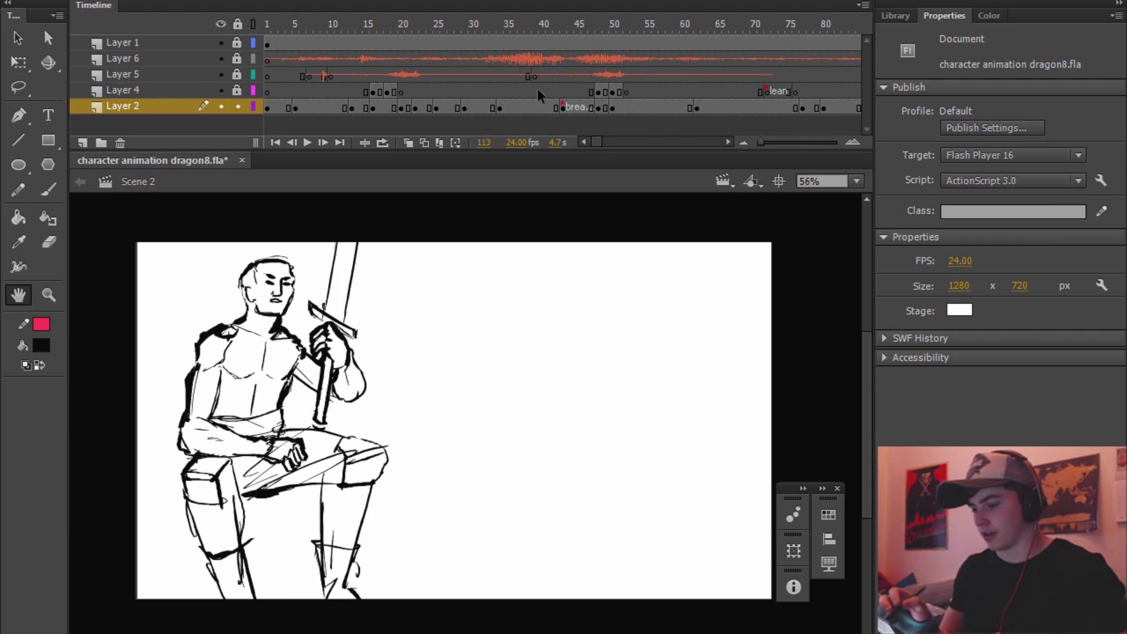
left_click(270, 33)
key("Return")
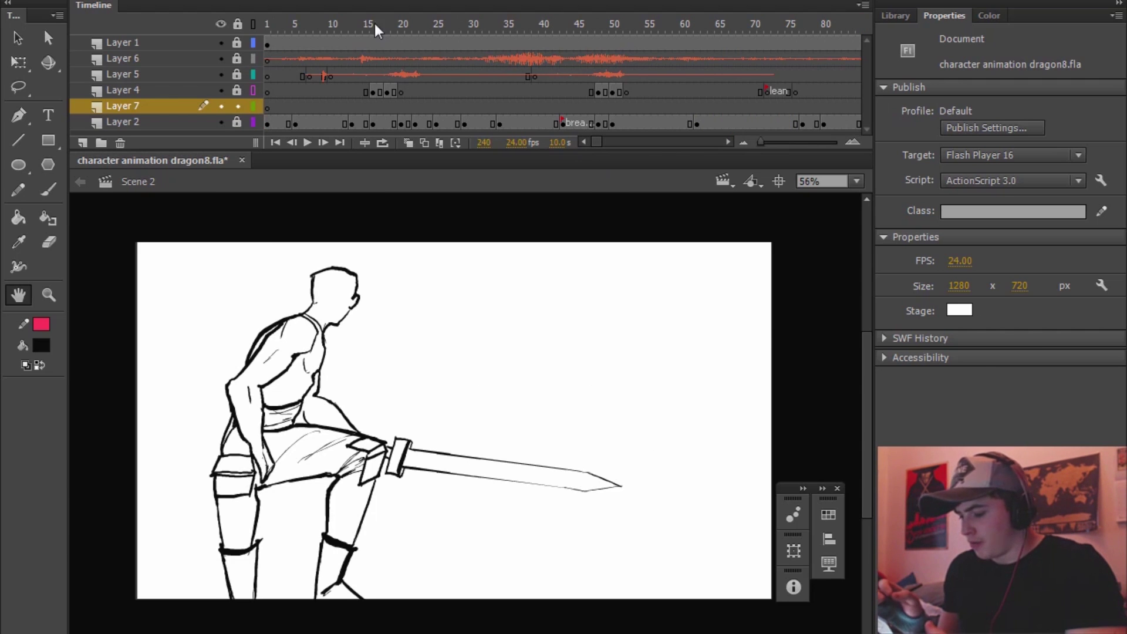
- Insert blank keyframes in Layer 7 at frames 5, 13 and 16, matching the keyframes of Layer 2
left_click(268, 24)
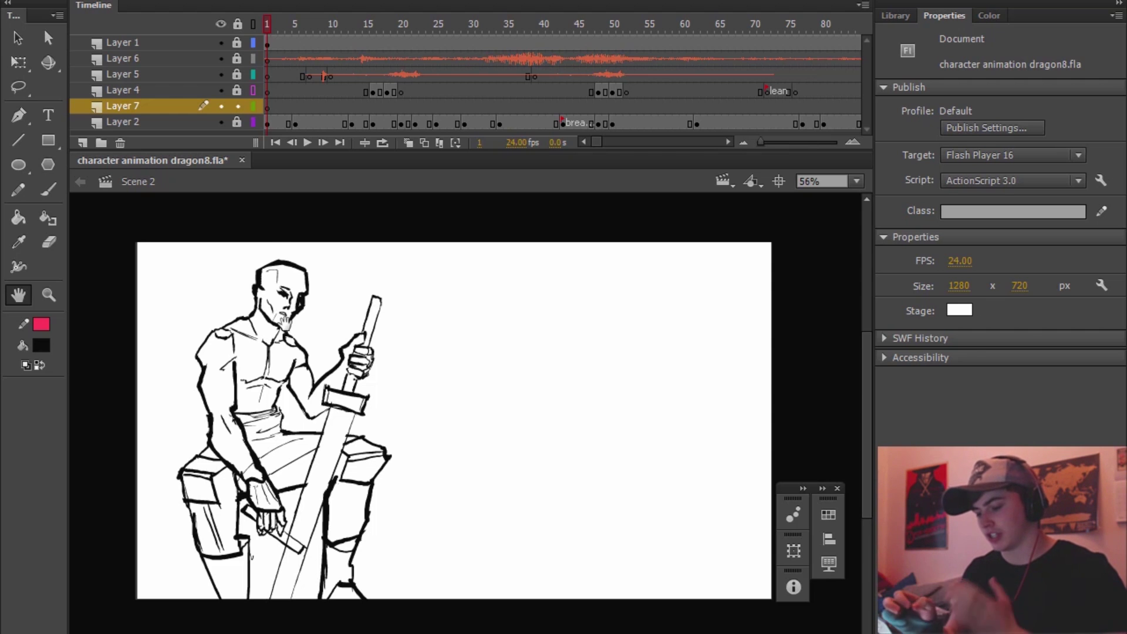
scroll(286, 322, "up", 5)
left_click_drag(364, 282, 367, 303)
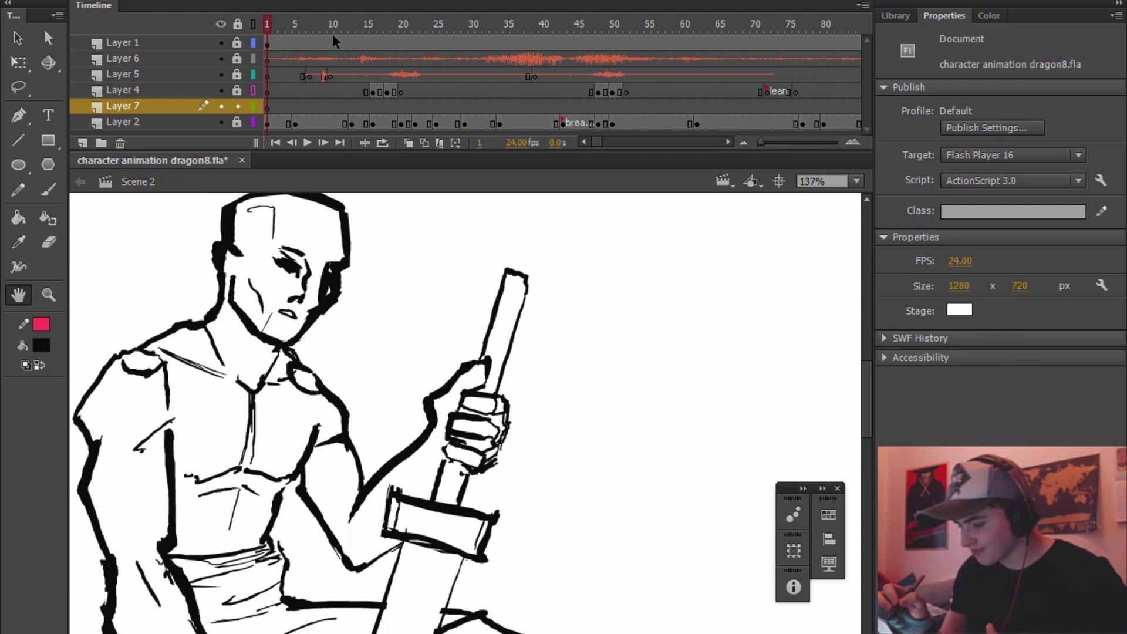
left_click(277, 122)
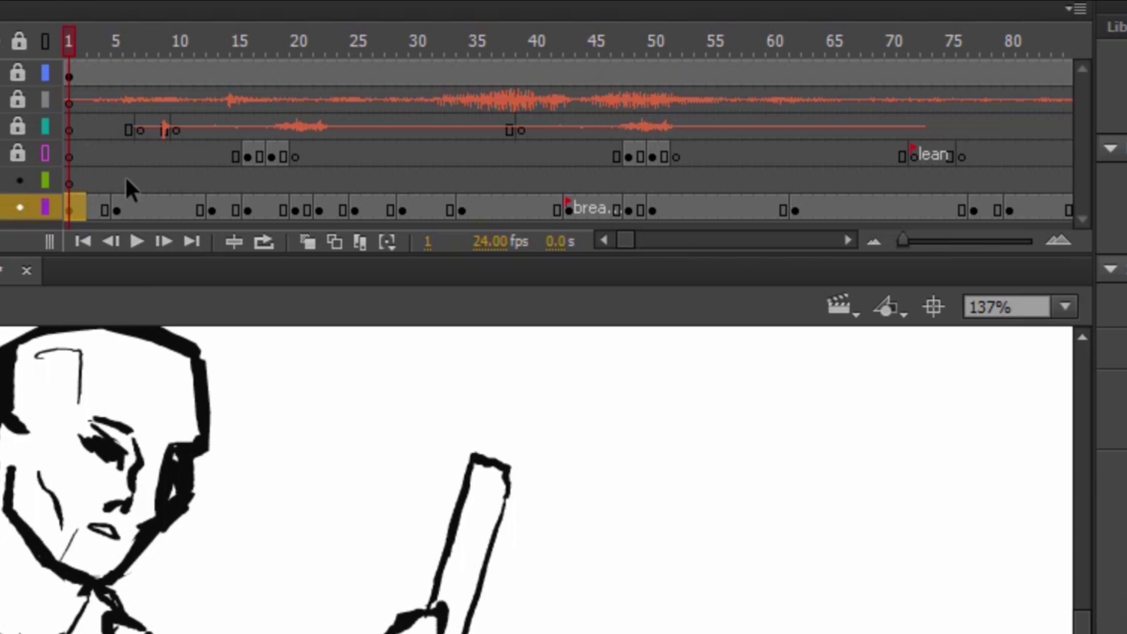
left_click(294, 107)
key("F7")
left_click(212, 181)
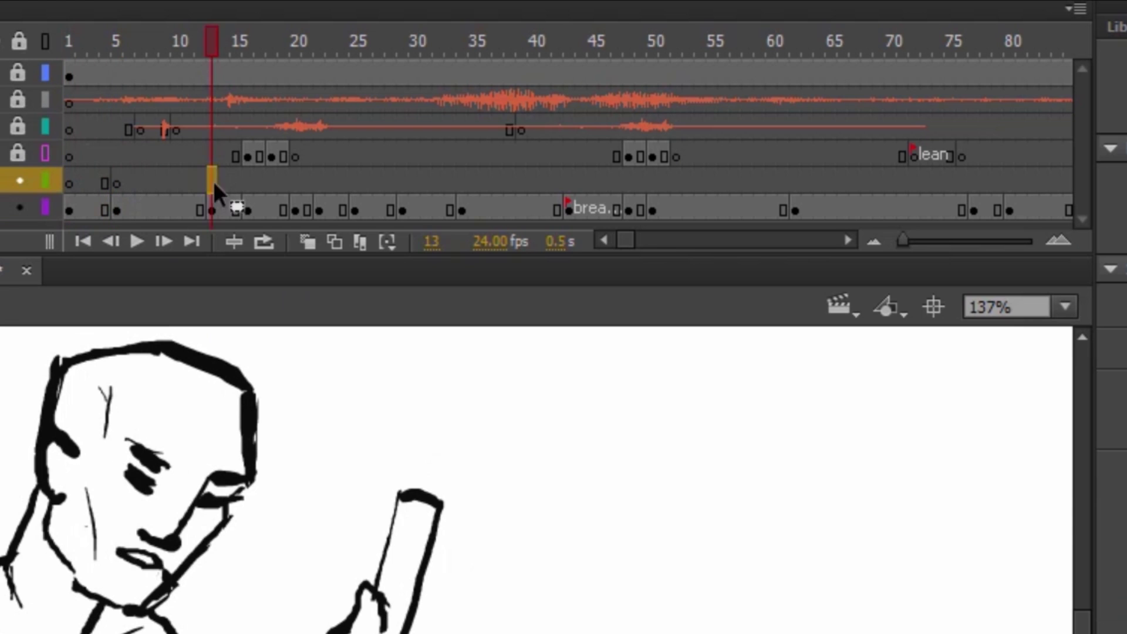
key("F7")
left_click(247, 181)
key("F7")
- Add blank keyframes to Layer 7 at frames 20, 21, 22, 25, 29 and 34 to match Layer 2
left_click(297, 181)
key("F7")
left_click(319, 180)
left_click_drag(344, 182, 355, 181)
key("F7")
left_click(393, 182)
left_click(345, 184)
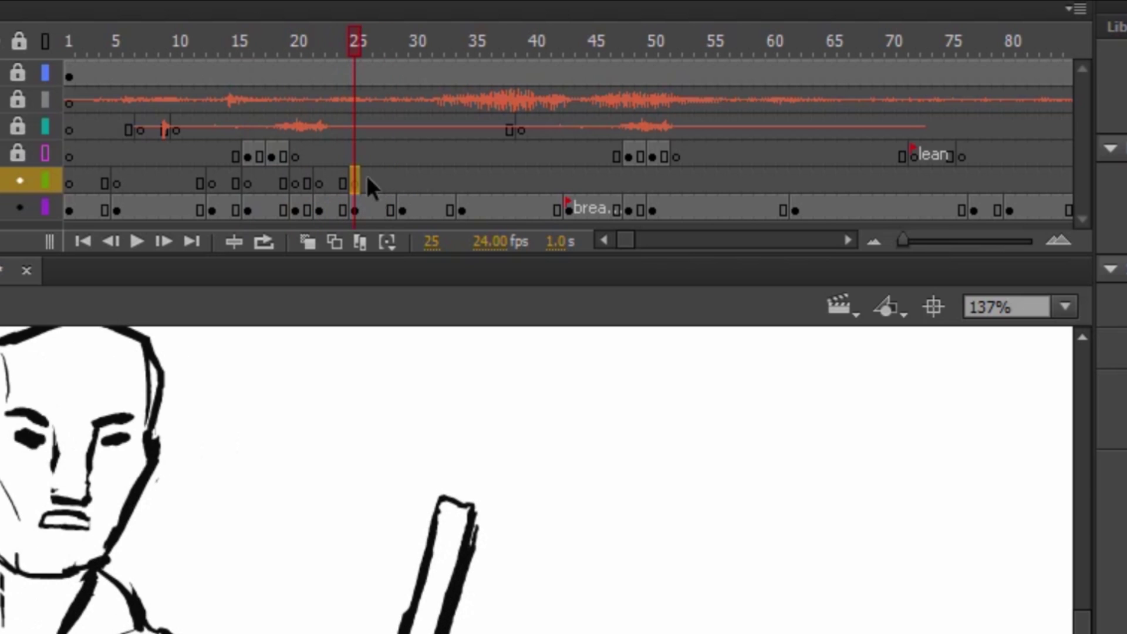
left_click(401, 181)
key("F7")
left_click_drag(451, 181, 461, 181)
key("F7")
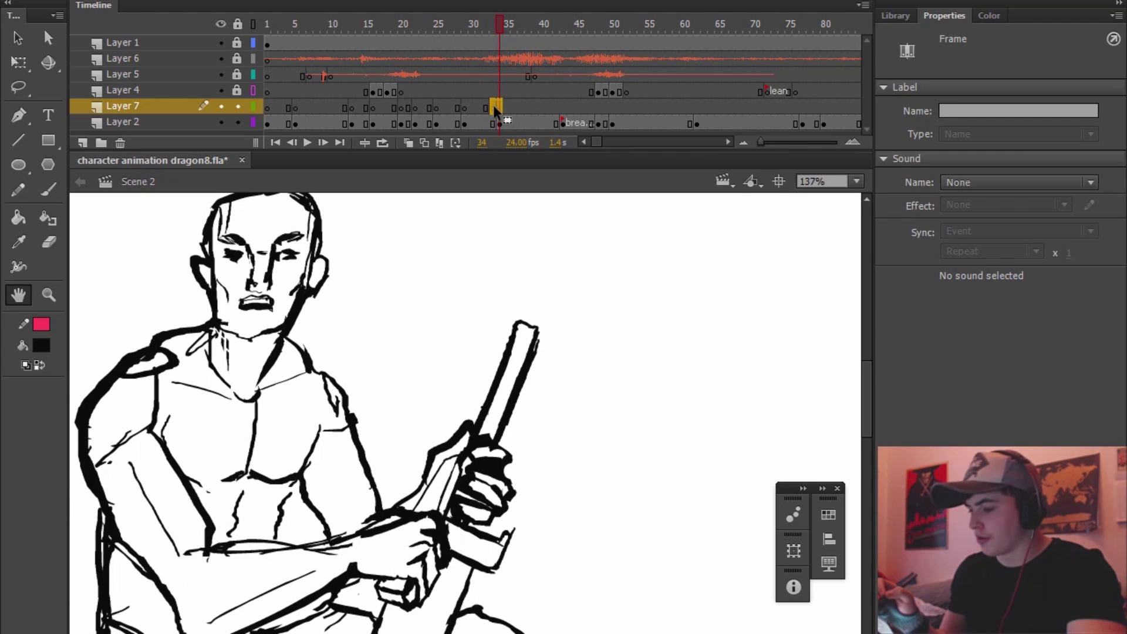
- Check the sync options of the Layer 6 sound, keeping Stream, and play the audio from around frame 25
left_click(465, 58)
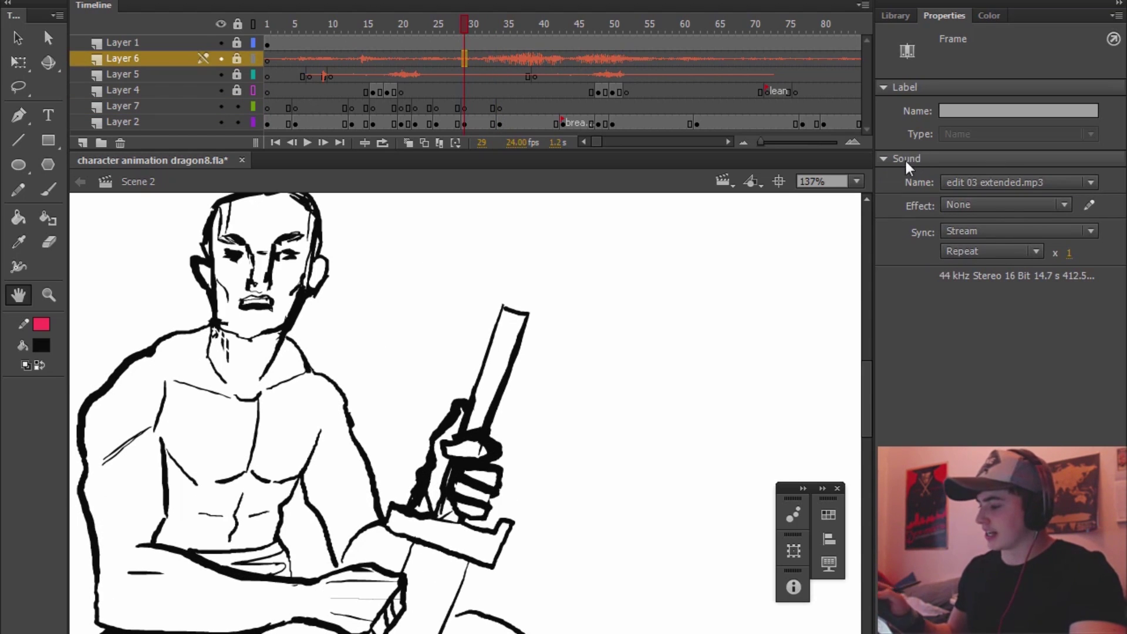
left_click(974, 232)
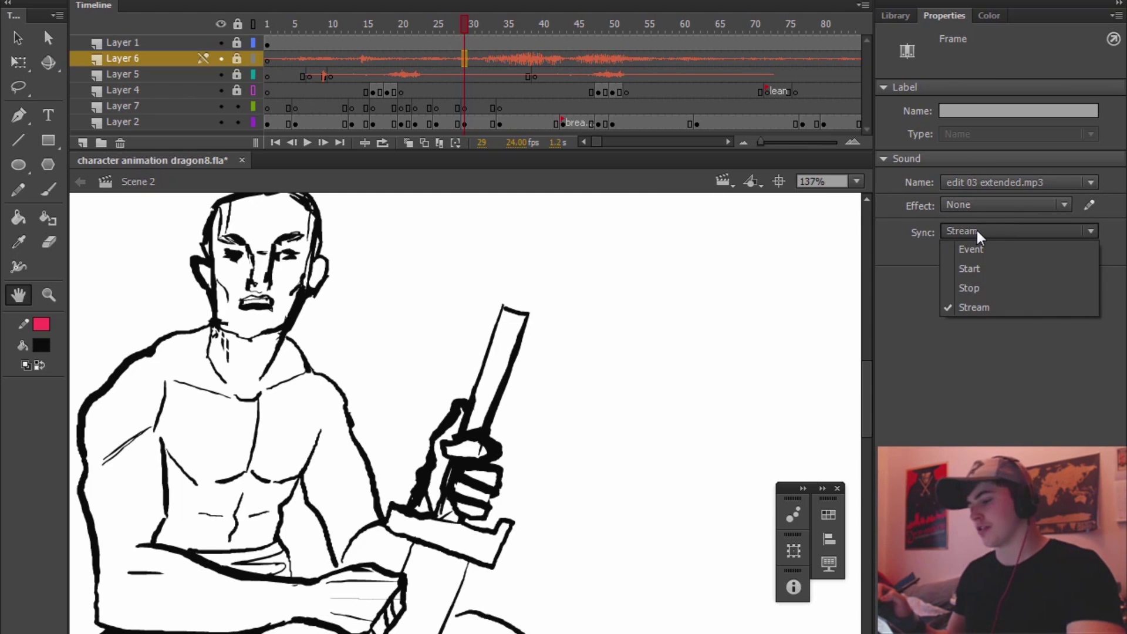
left_click(977, 228)
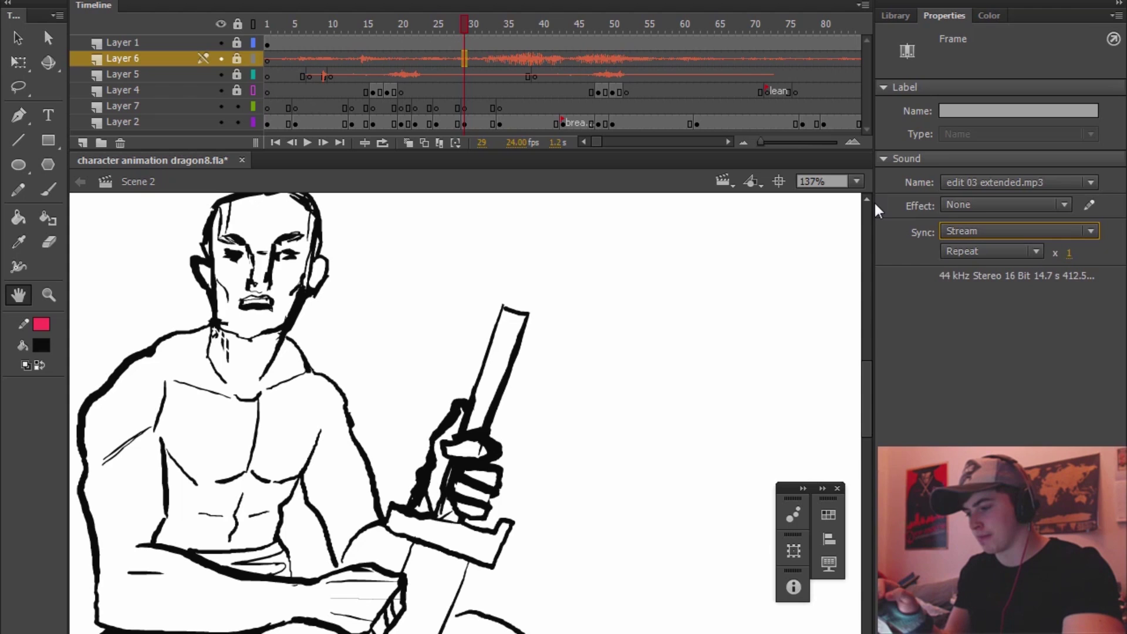
left_click(443, 23)
key("Return")
left_click(443, 23)
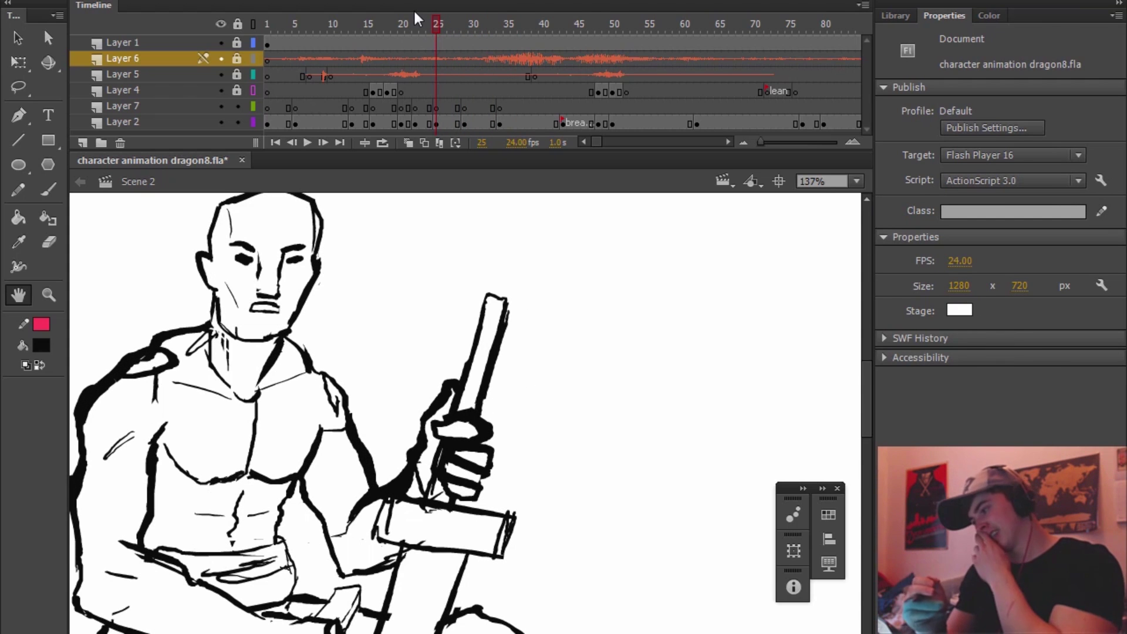
- Look over the sound files in the document library and return to the Layer 6 frame properties
left_click(450, 58)
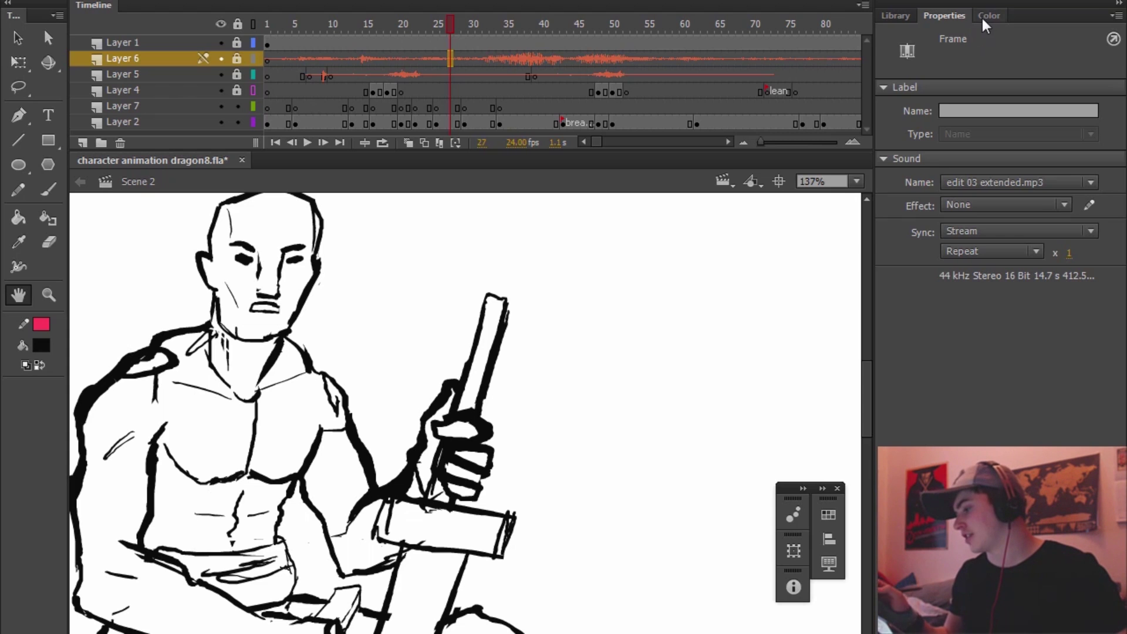
left_click(895, 17)
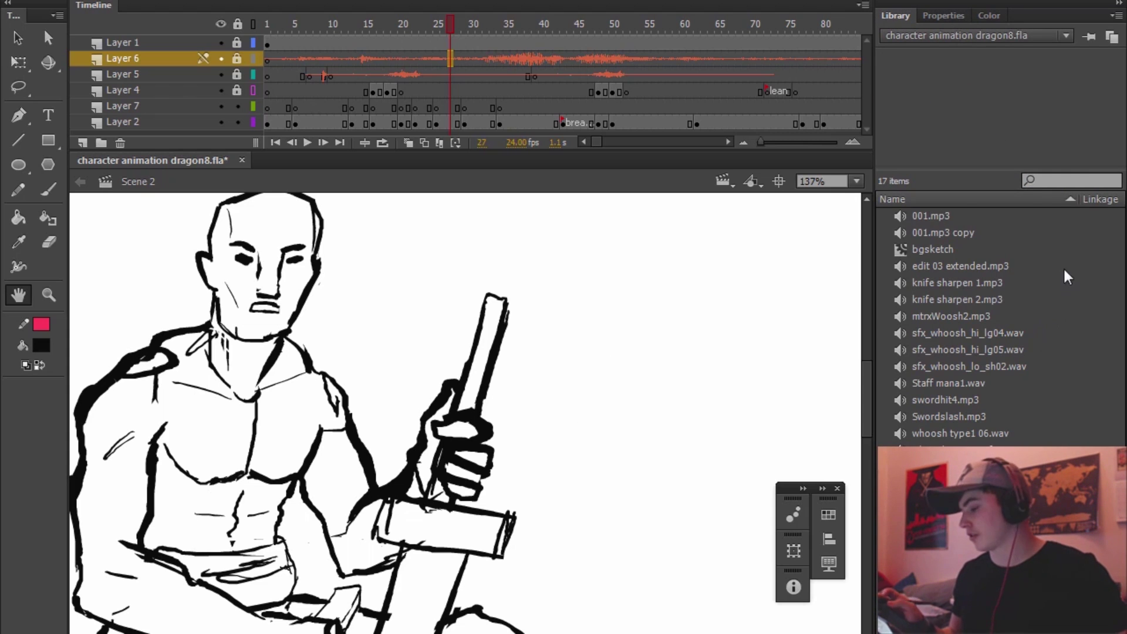
left_click(943, 16)
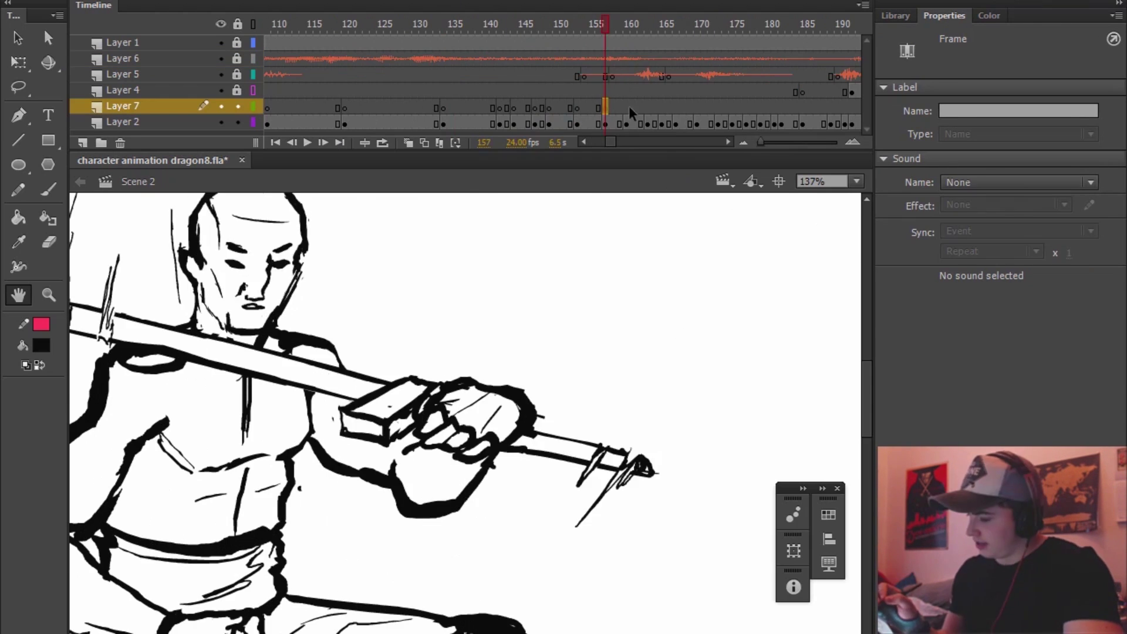
- Continue inserting blank keyframes in Layer 7 beyond frame 157, in line with the Layer 2 keyframes
left_click(719, 106)
key("F7")
left_click(438, 106)
key("F7")
left_click(661, 107)
key("F7")
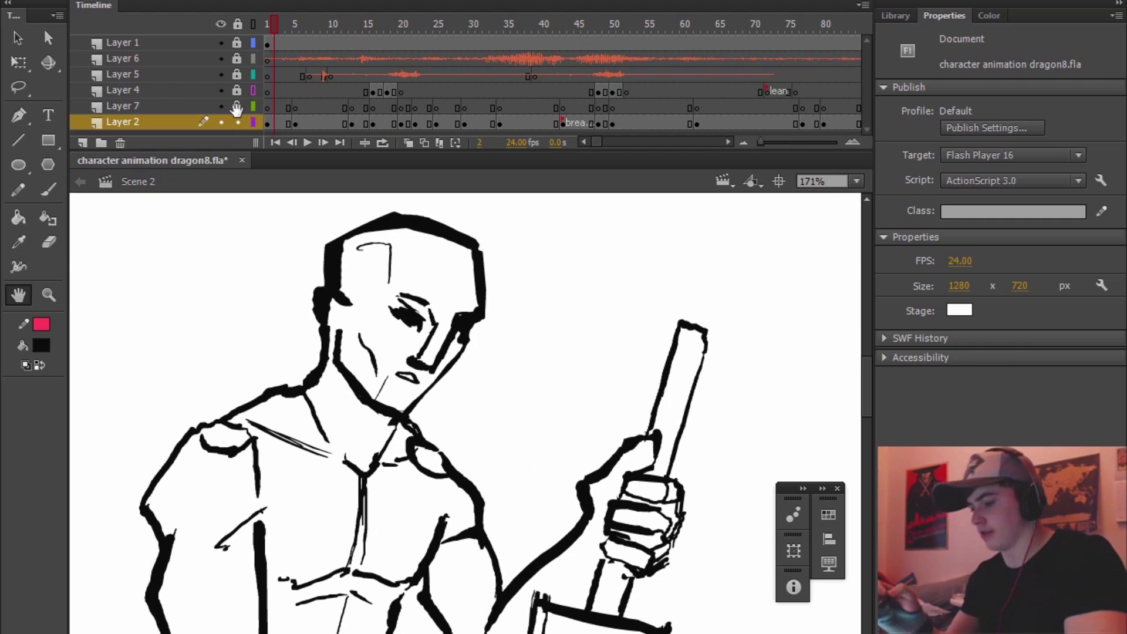
- Unlock Layer 7 and copy the character's head from Layer 2's first drawing into the same place on Layer 7
left_click(236, 107)
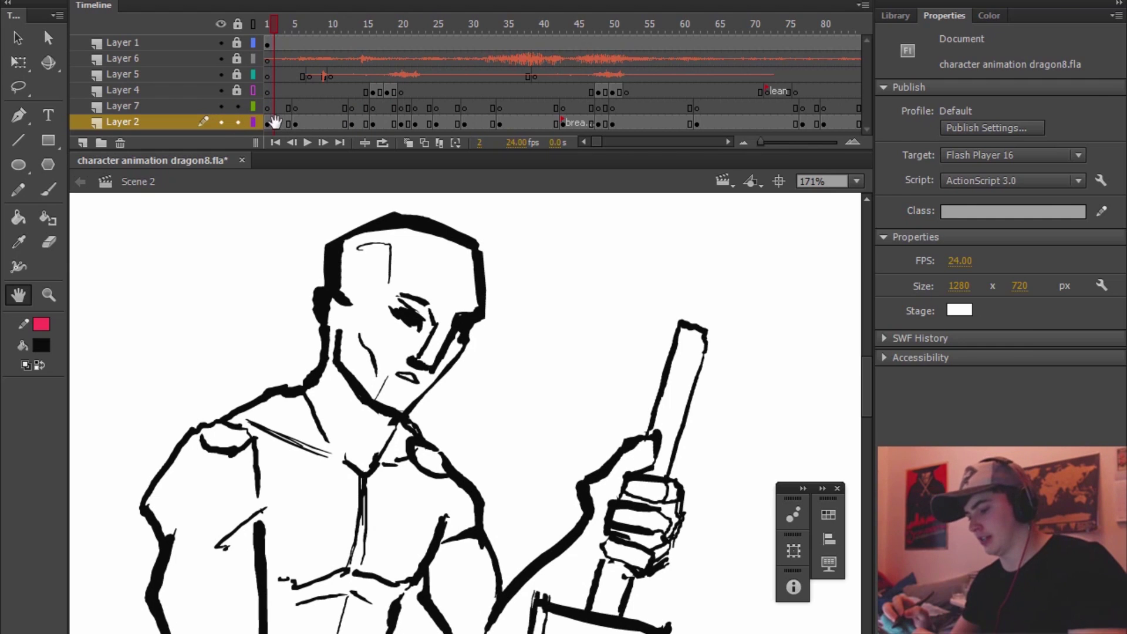
left_click(275, 123)
key("q")
key("l")
mouse_move(559, 298)
left_mouse_down()
mouse_move(272, 229)
mouse_move(322, 401)
left_mouse_up()
mouse_move(503, 370)
left_mouse_down()
mouse_move(536, 302)
mouse_move(293, 371)
mouse_move(322, 410)
mouse_move(390, 425)
mouse_move(531, 337)
left_mouse_up()
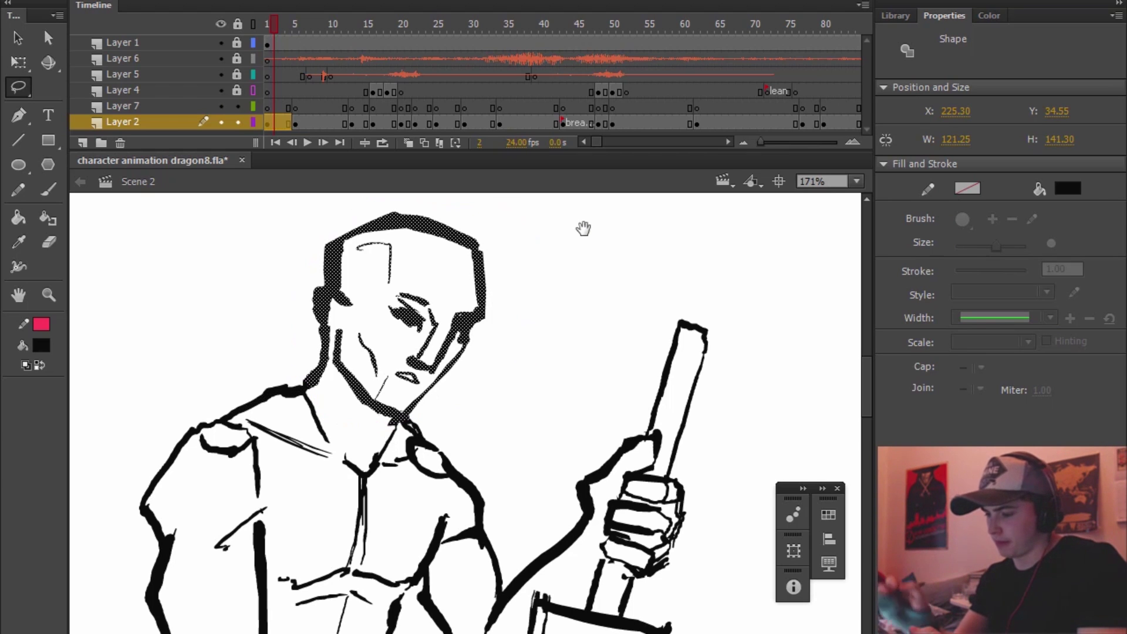
left_click(274, 108)
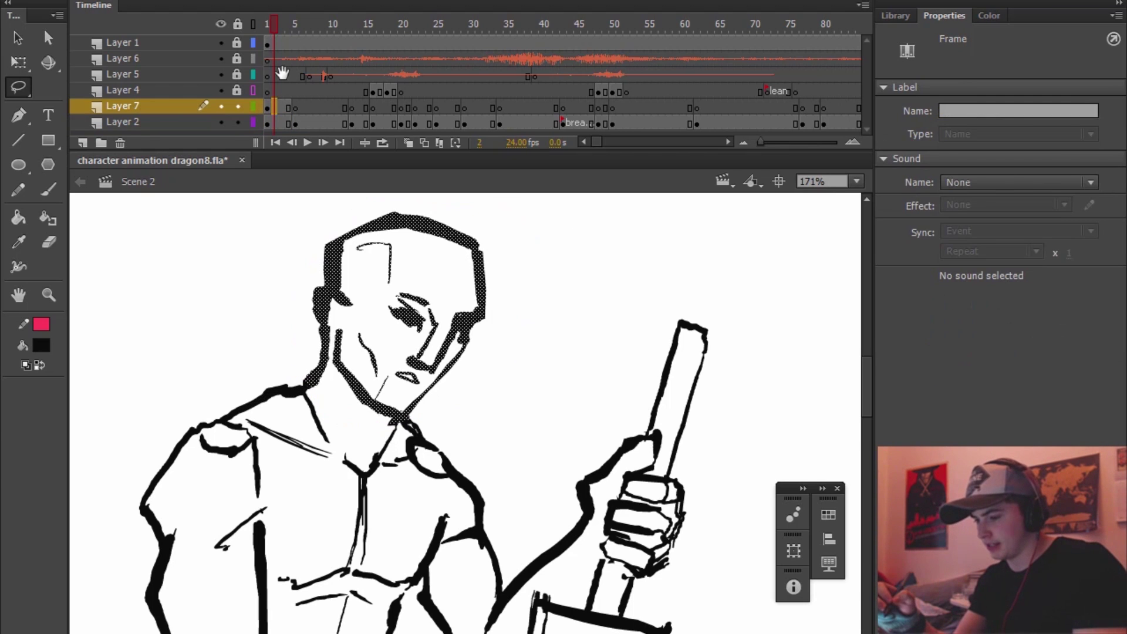
- Copy the head from the Layer 2 drawing at frame 5 into the matching Layer 7 keyframe, in place
key("period")
key("period")
key("period")
mouse_move(497, 225)
left_mouse_down()
mouse_move(458, 184)
mouse_move(323, 269)
mouse_move(313, 314)
mouse_move(338, 416)
mouse_move(412, 418)
mouse_move(512, 388)
mouse_move(573, 100)
left_mouse_up()
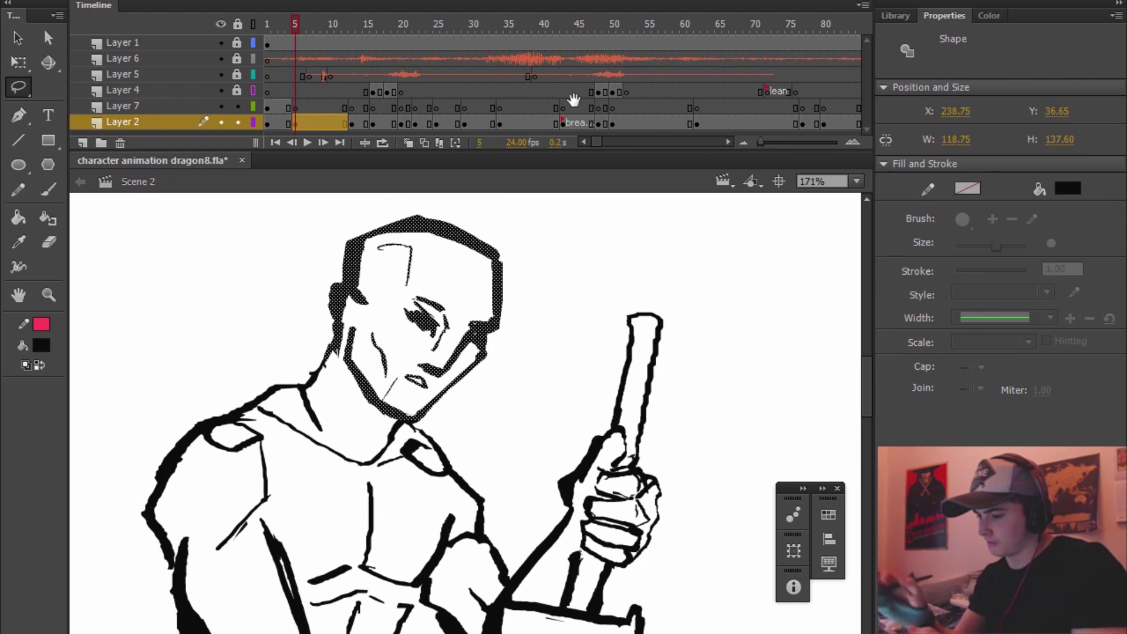
left_click(303, 111)
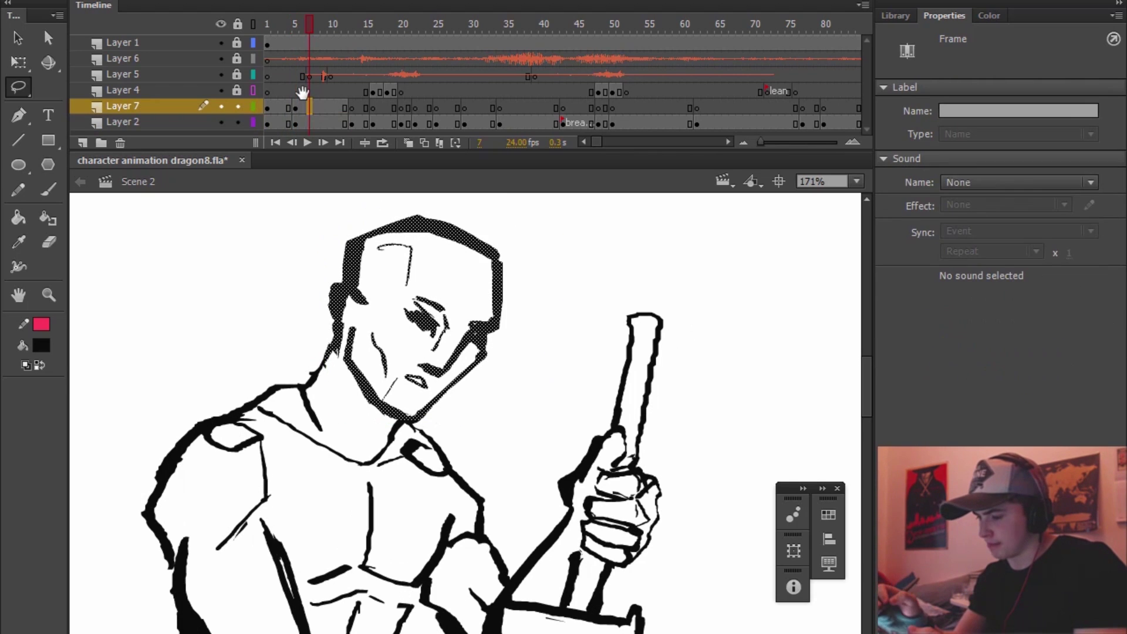
- Copy the heads from the Layer 2 drawings at frames 13 and 16 into their matching Layer 7 keyframes
left_click(359, 121)
mouse_move(560, 273)
left_mouse_down()
mouse_move(329, 319)
mouse_move(345, 402)
mouse_move(402, 433)
mouse_move(539, 376)
left_mouse_up()
left_click(380, 108)
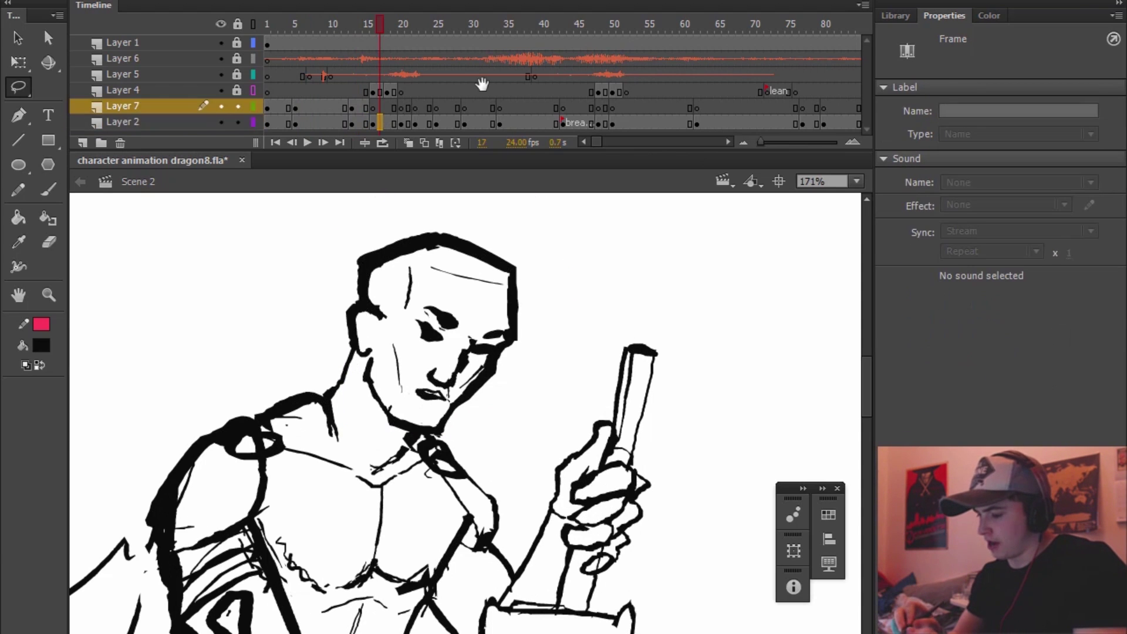
left_click(380, 122)
mouse_move(564, 264)
left_mouse_down()
mouse_move(322, 346)
mouse_move(338, 404)
mouse_move(390, 434)
mouse_move(521, 395)
mouse_move(558, 317)
left_mouse_up()
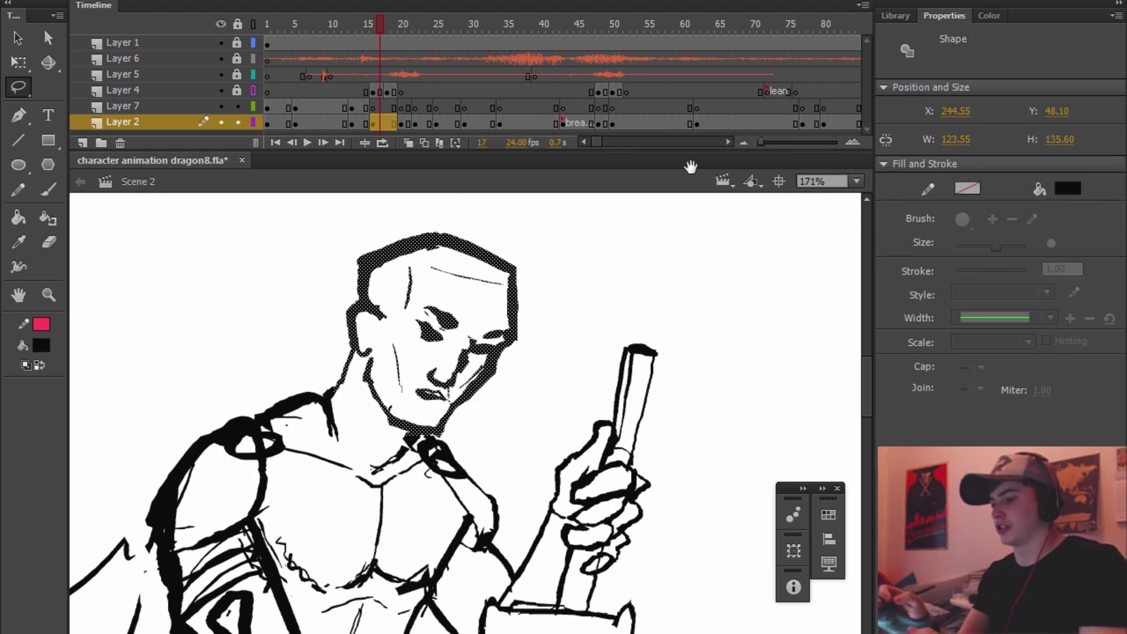
left_click(380, 106)
- Lasso only the heads in the Layer 2 drawings at frames 20 and 22 and copy them in place to Layer 7
left_click(406, 123)
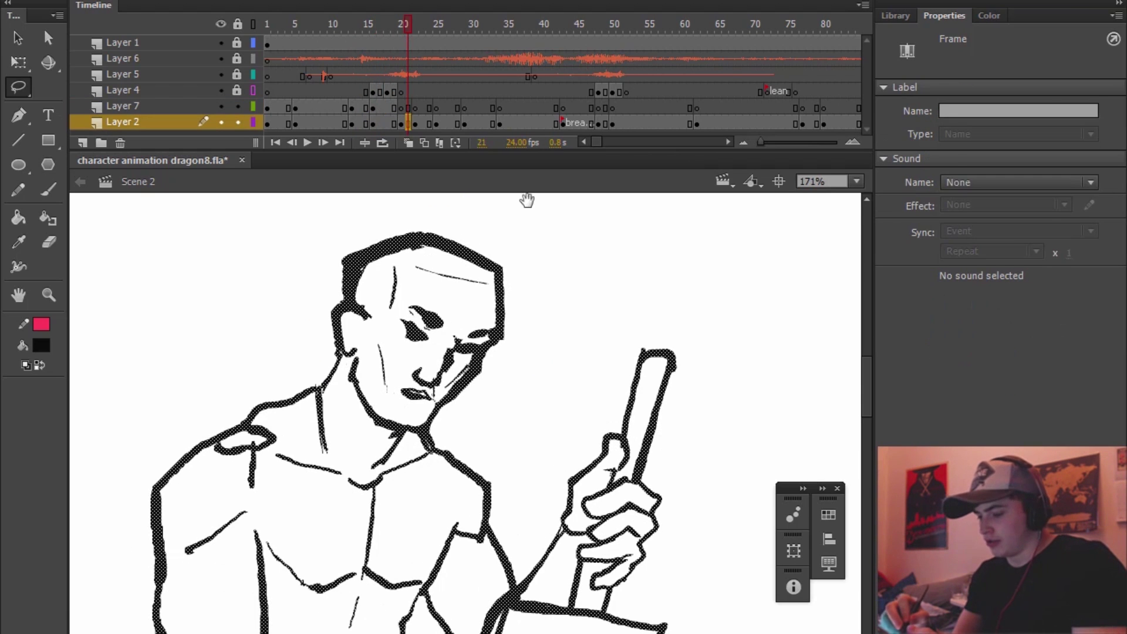
mouse_move(524, 229)
left_mouse_down()
mouse_move(309, 297)
mouse_move(323, 358)
mouse_move(376, 437)
mouse_move(413, 437)
mouse_move(526, 389)
mouse_move(522, 258)
left_mouse_up()
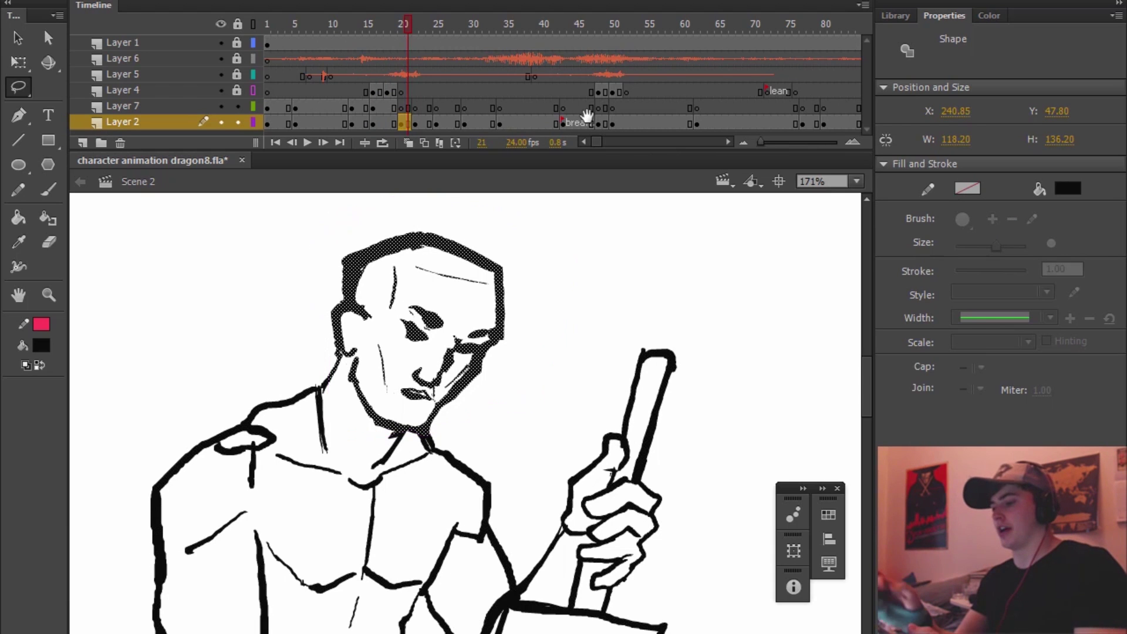
left_click(401, 108)
left_click(424, 107)
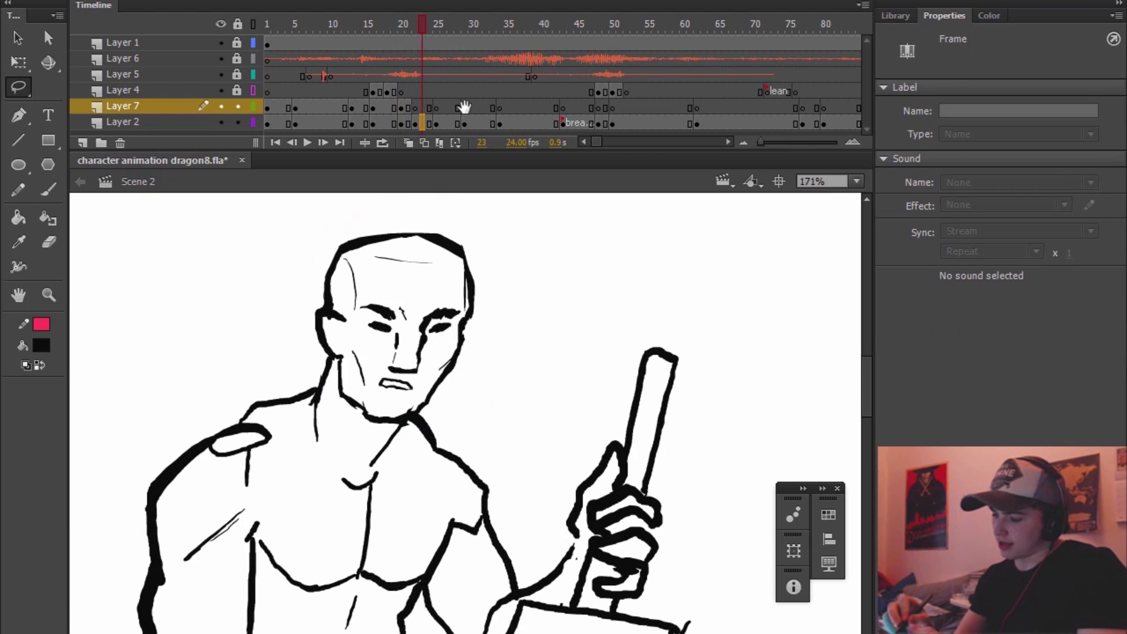
mouse_move(500, 227)
left_mouse_down()
mouse_move(297, 322)
mouse_move(328, 409)
mouse_move(387, 428)
mouse_move(510, 340)
mouse_move(550, 263)
left_mouse_up()
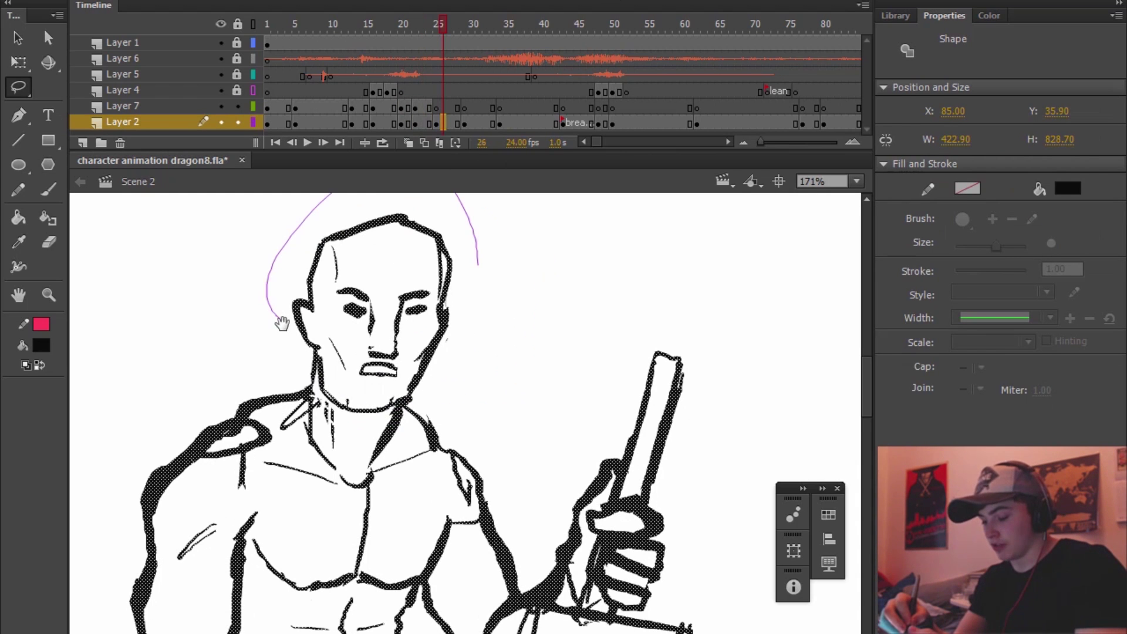
- Copy the head from the Layer 2 drawing at frame 25 and paste it in place on Layer 7
mouse_move(282, 323)
left_mouse_down()
mouse_move(327, 411)
mouse_move(358, 431)
mouse_move(399, 417)
left_mouse_up()
left_click(450, 108)
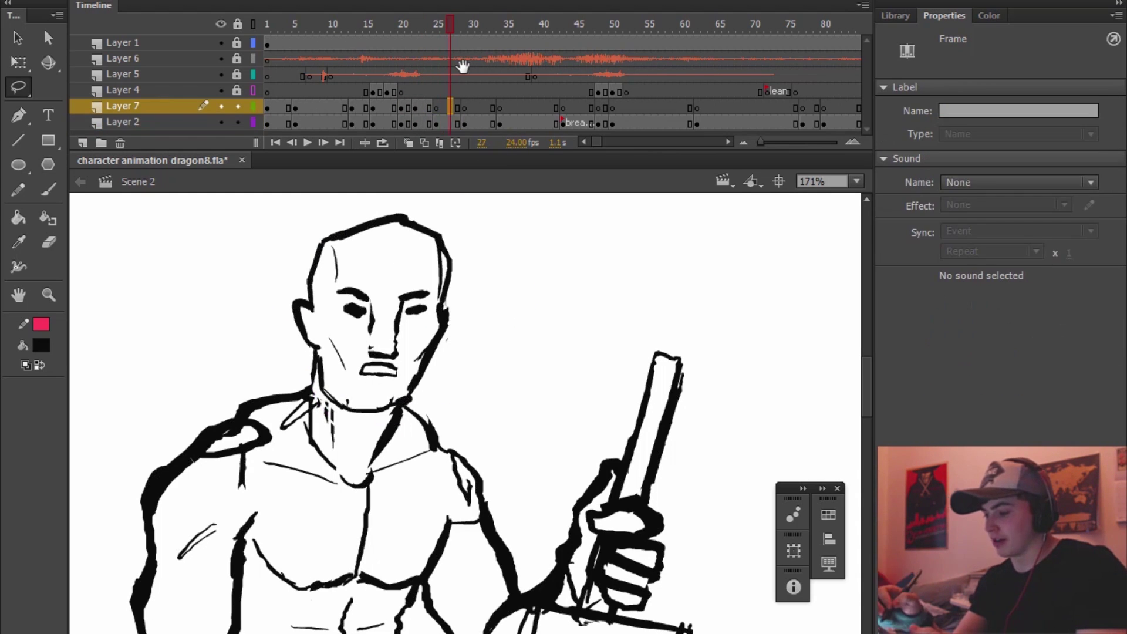
key("ctrl+shift+v")
left_click(506, 198)
key("period")
key("period")
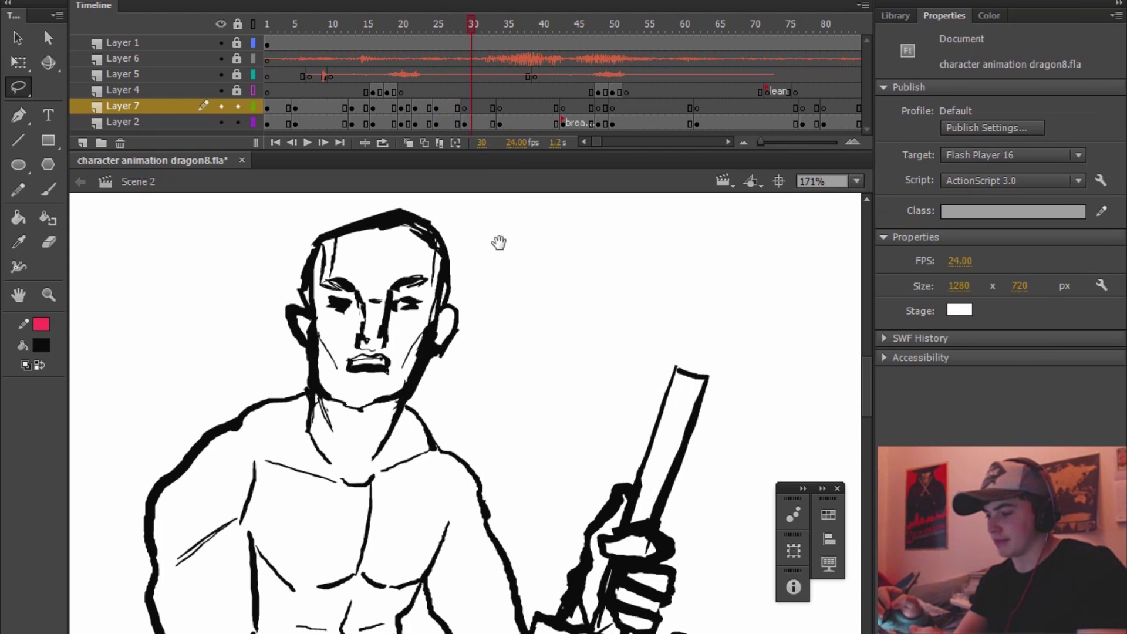
- Copy the head from the Layer 2 drawing at frame 29 into the same position on Layer 7
left_click(471, 123)
mouse_move(499, 269)
left_mouse_down()
mouse_move(263, 313)
mouse_move(312, 398)
mouse_move(355, 420)
mouse_move(417, 389)
mouse_move(536, 255)
left_mouse_up()
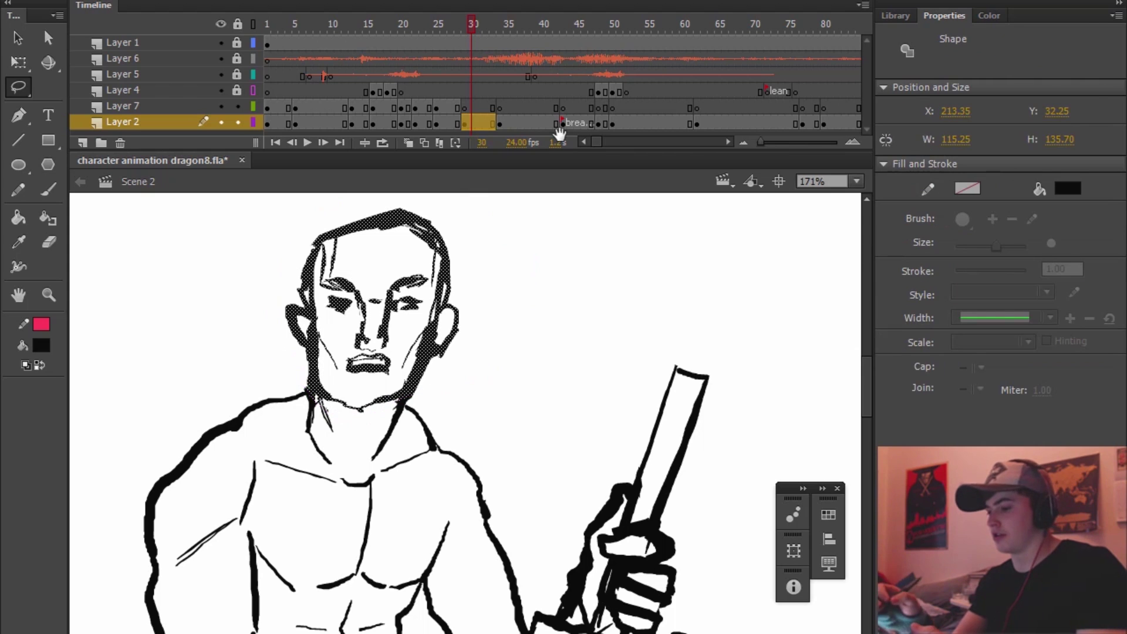
left_click(472, 107)
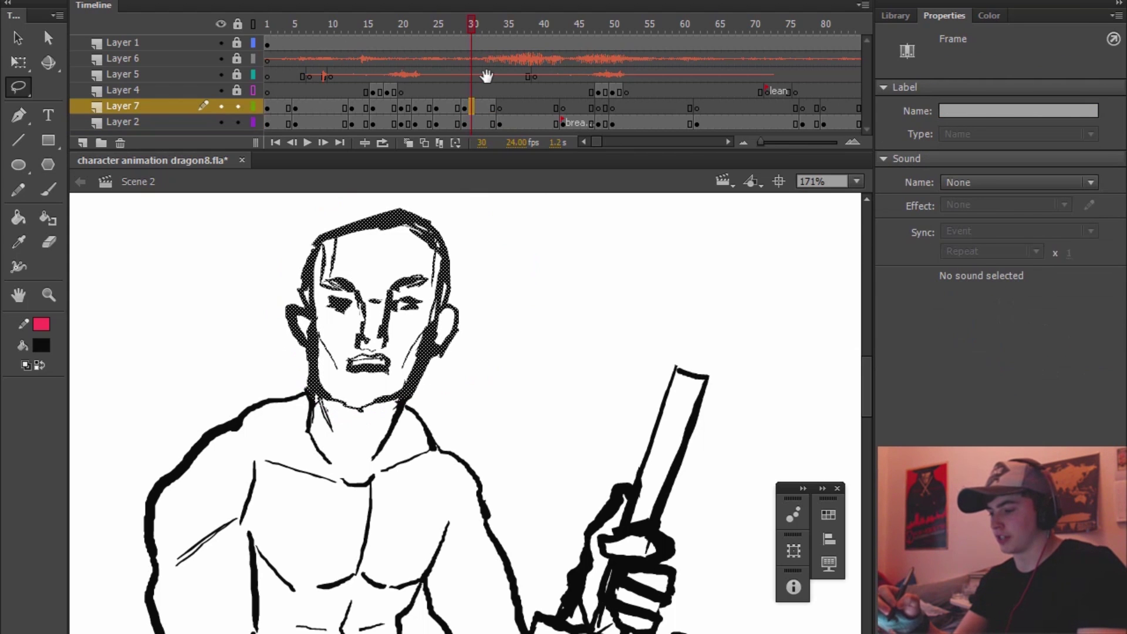
- Copy the head from the Layer 2 drawing at frame 34 in place to the matching Layer 7 keyframe
key("period")
key("period")
key("period")
key("period")
key("period")
mouse_move(481, 274)
left_mouse_down()
mouse_move(336, 192)
mouse_move(292, 360)
mouse_move(319, 409)
mouse_move(376, 413)
mouse_move(457, 382)
mouse_move(481, 274)
left_mouse_up()
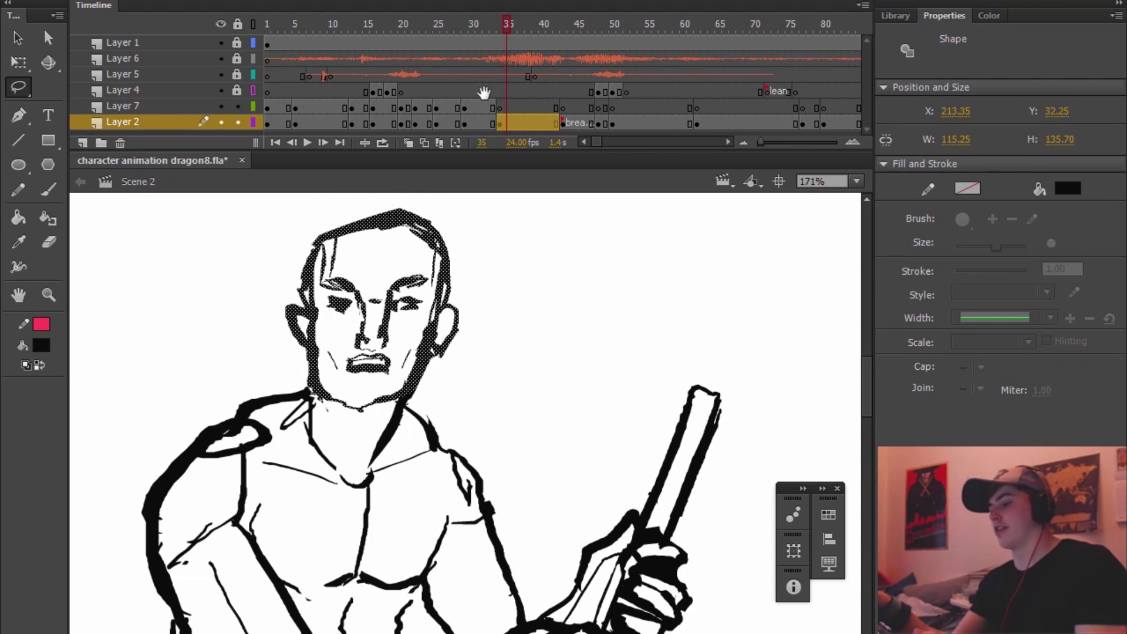
left_click(514, 107)
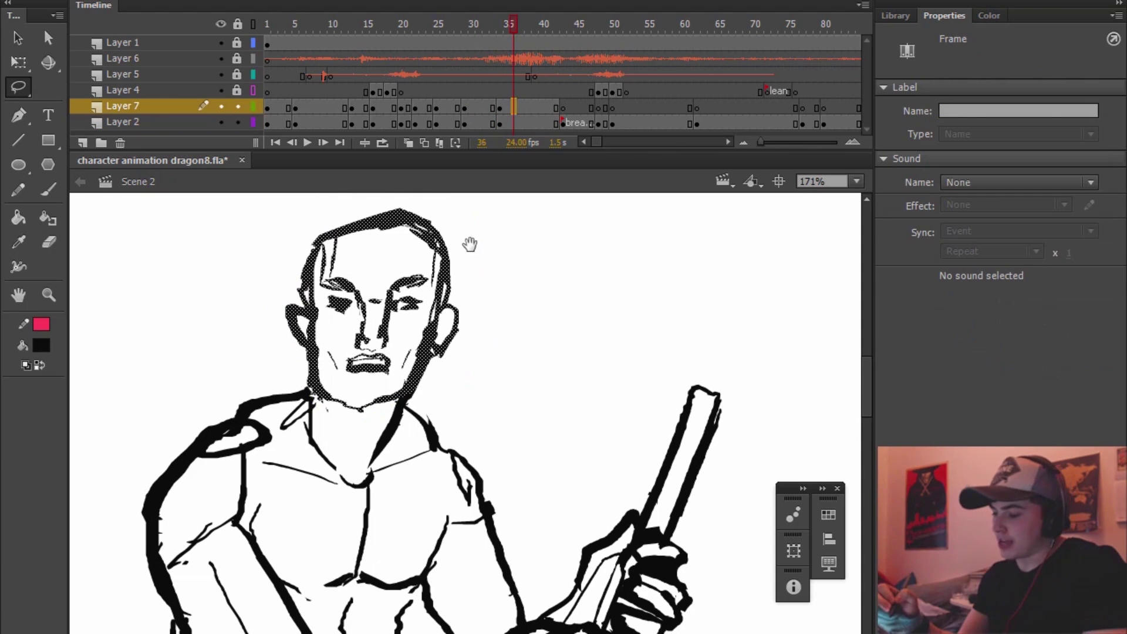
left_click(520, 261)
key("period")
key("period")
key("b")
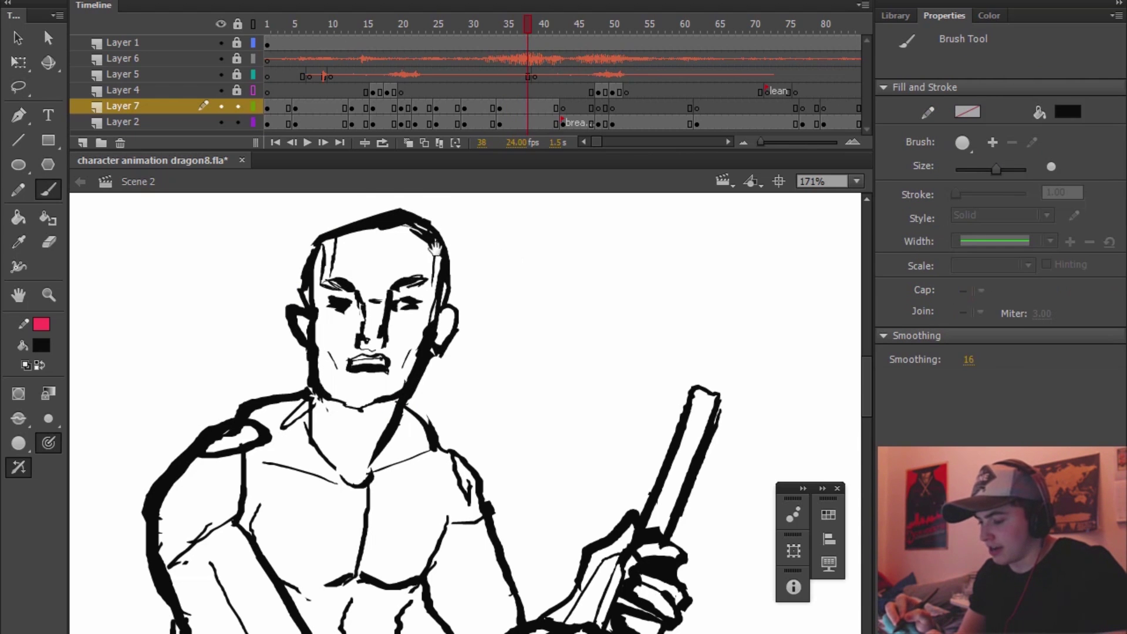
left_click_drag(566, 223, 562, 220)
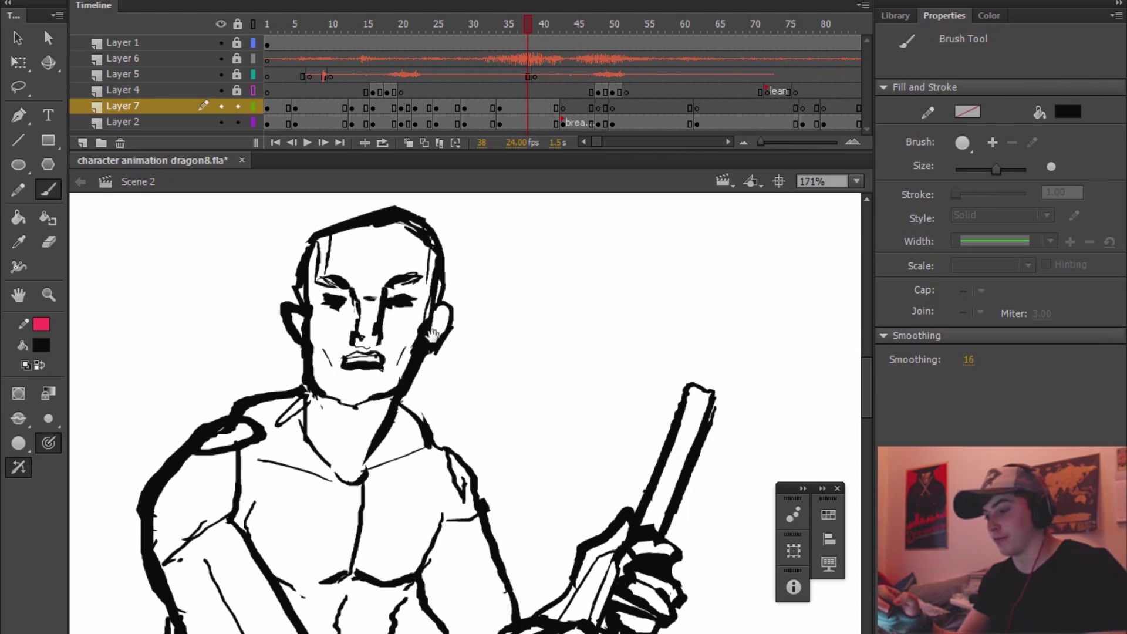
- Lasso the head in the Layer 2 drawing at frame 43 and paste it in place on Layer 7
key("period")
key("period")
key("period")
key("period")
key("period")
key("l")
mouse_move(482, 252)
left_mouse_down()
mouse_move(301, 263)
mouse_move(306, 324)
left_mouse_up()
mouse_move(485, 209)
left_mouse_down()
mouse_move(298, 265)
mouse_move(322, 372)
mouse_move(365, 439)
mouse_move(465, 397)
mouse_move(561, 264)
left_mouse_up()
left_click(567, 106)
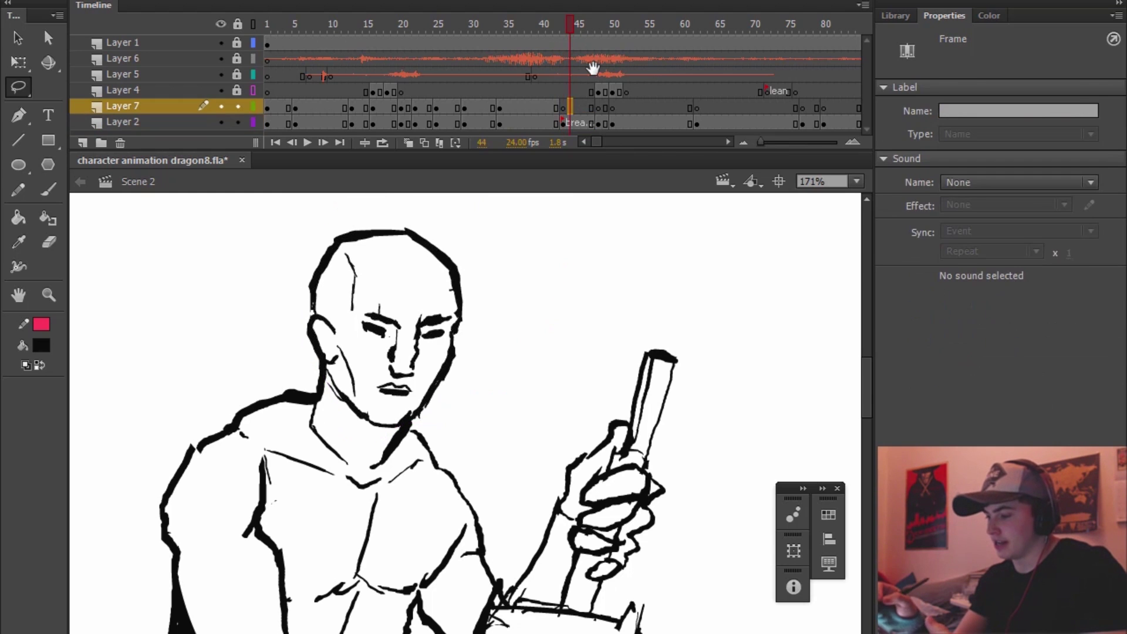
key("ctrl+shift+v")
- Copy the heads from the Layer 2 drawings at frames 48, 50 and 62 in place to Layer 7
mouse_move(516, 262)
left_mouse_down()
mouse_move(352, 449)
mouse_move(414, 433)
mouse_move(738, 100)
left_mouse_up()
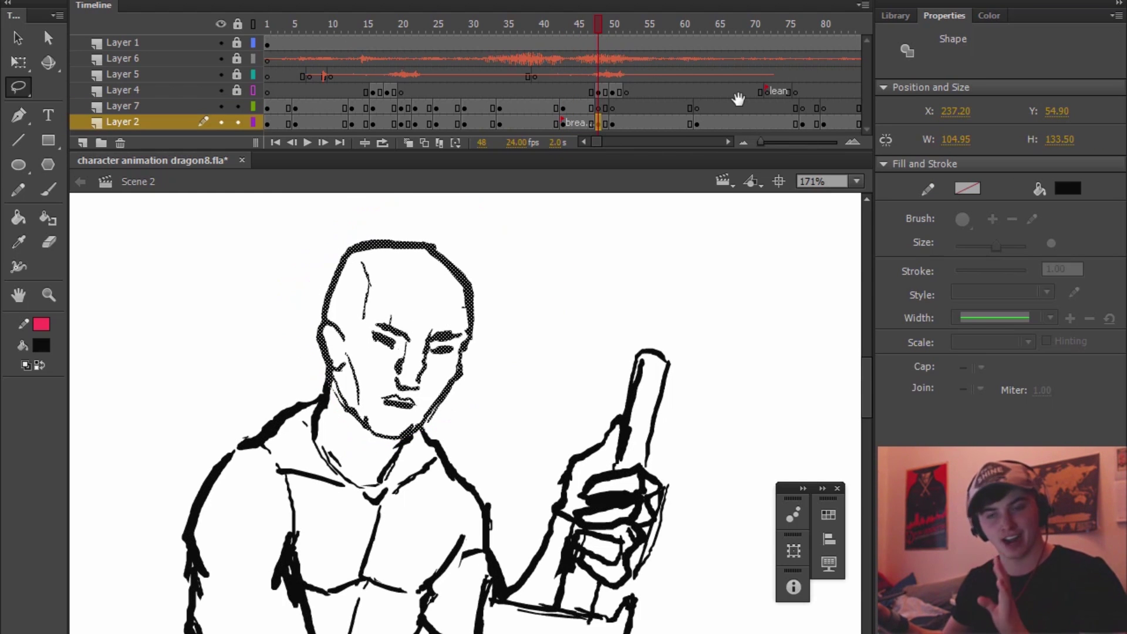
left_click(602, 106)
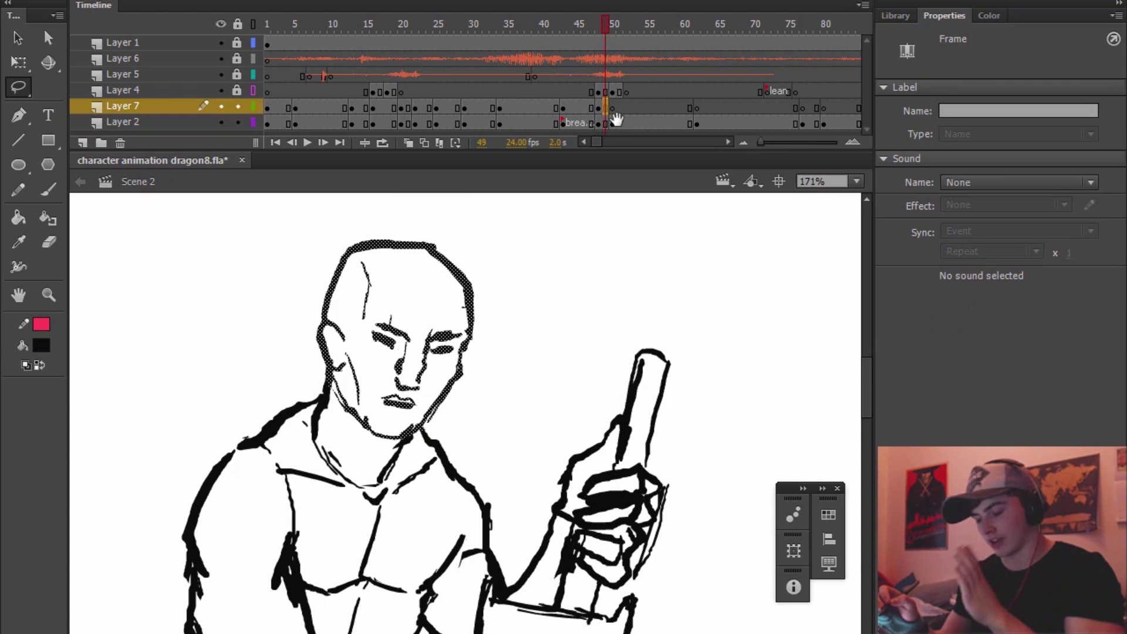
left_click(616, 122)
left_click(514, 273)
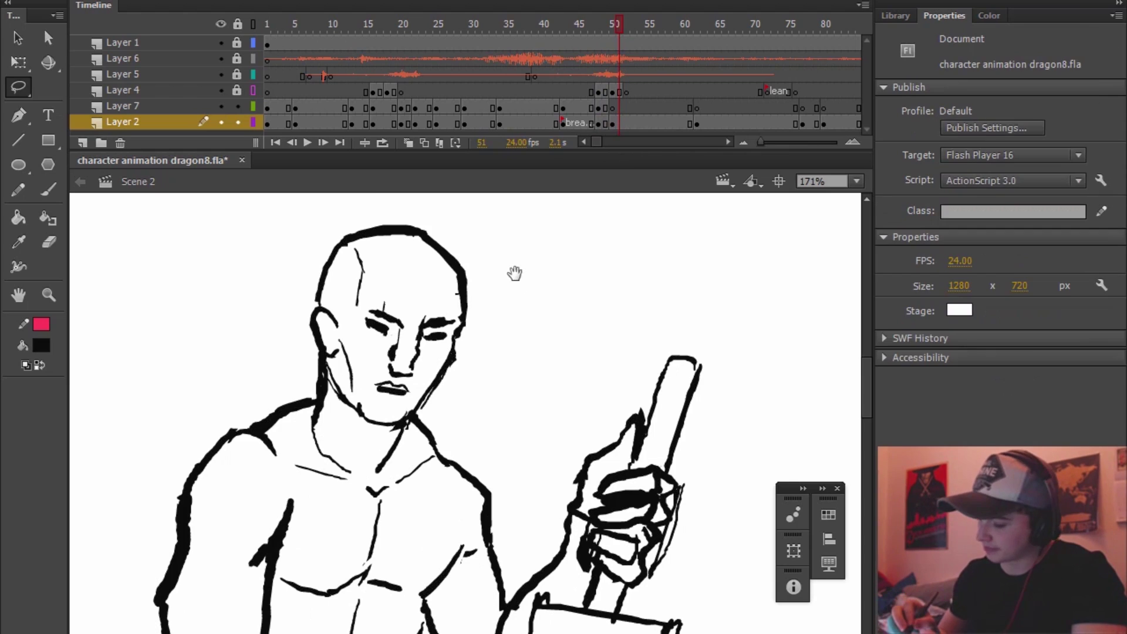
mouse_move(487, 265)
left_mouse_down()
mouse_move(449, 181)
mouse_move(279, 332)
mouse_move(321, 423)
left_mouse_up()
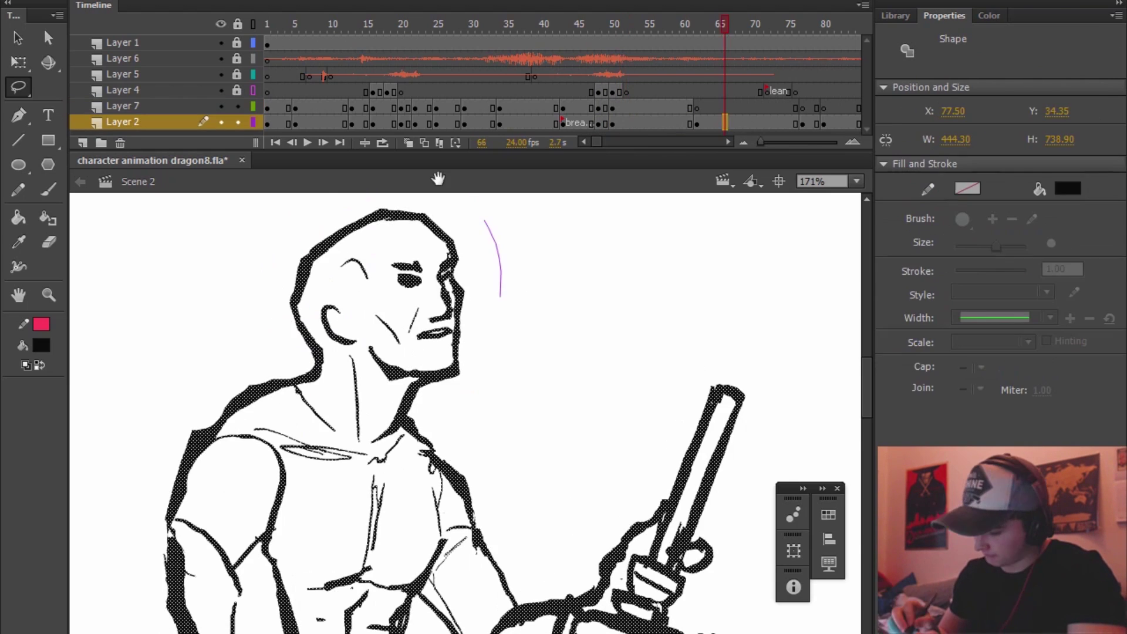
left_click(724, 107)
- Display Layer 2 as outlines and return to frame 1 with the character's head in close view
key("Return")
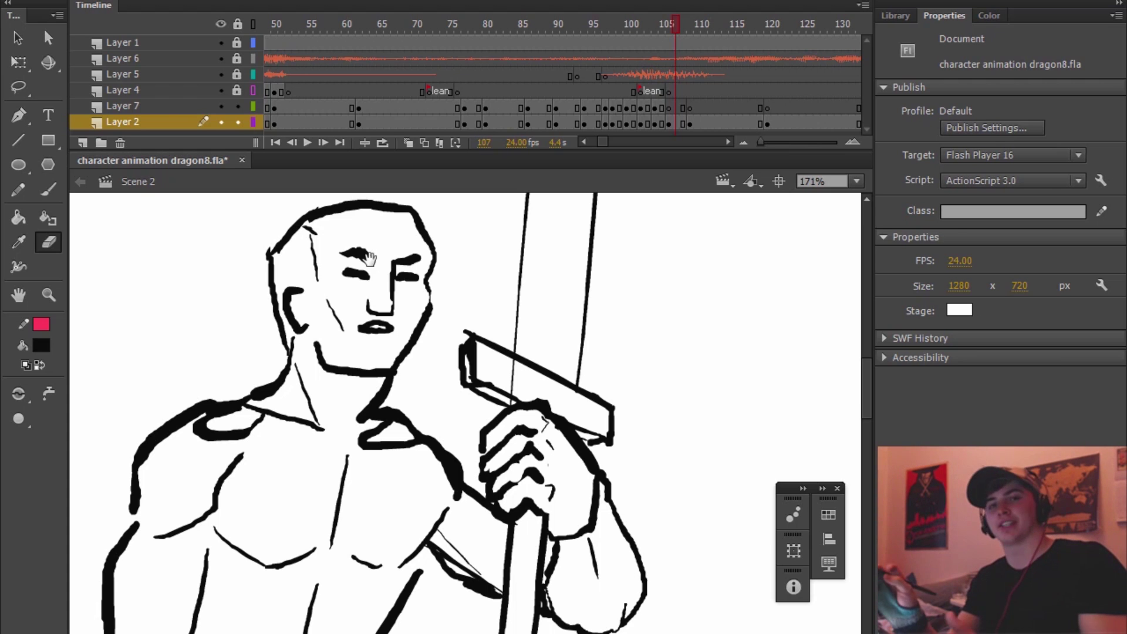
key("b")
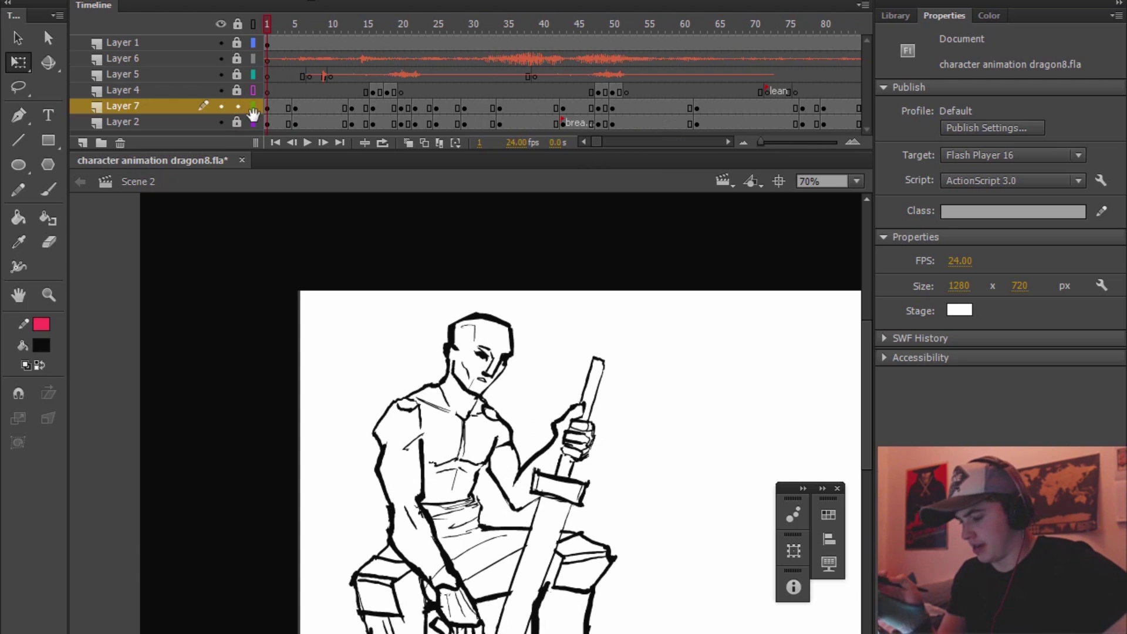
left_click(252, 121)
key("space")
left_click_drag(560, 368, 544, 235)
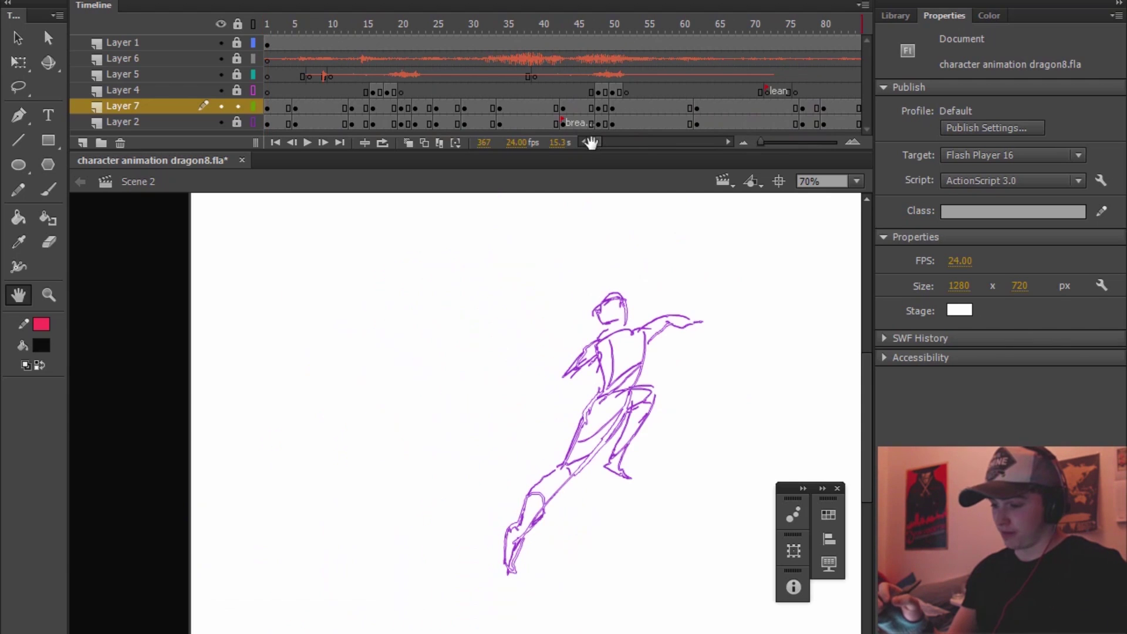
left_click(267, 24)
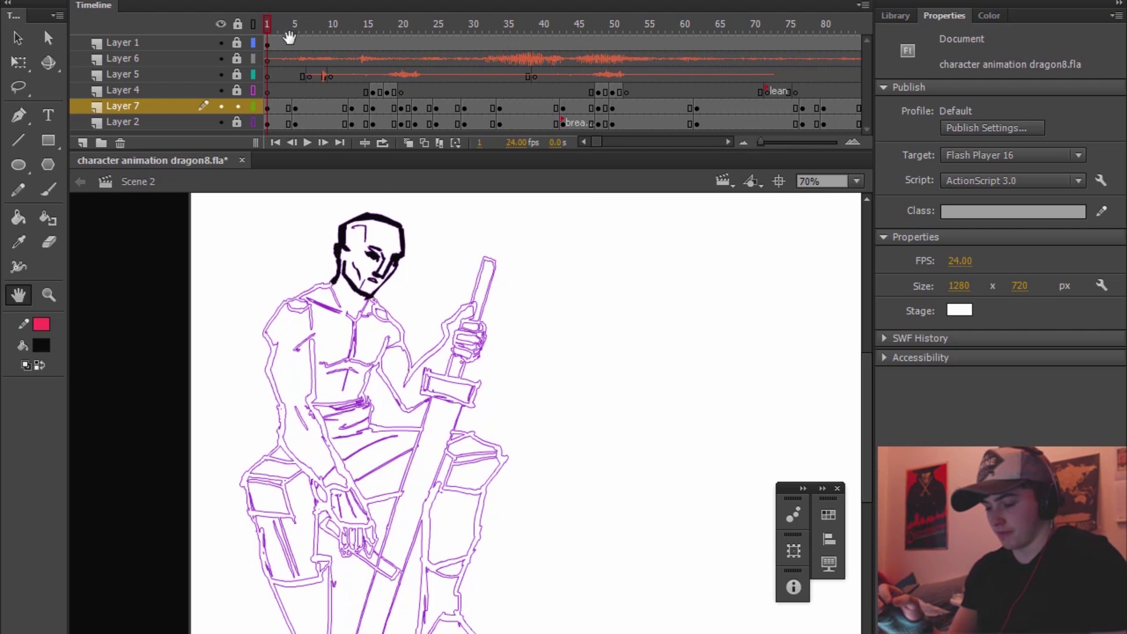
left_click_drag(318, 208, 392, 347)
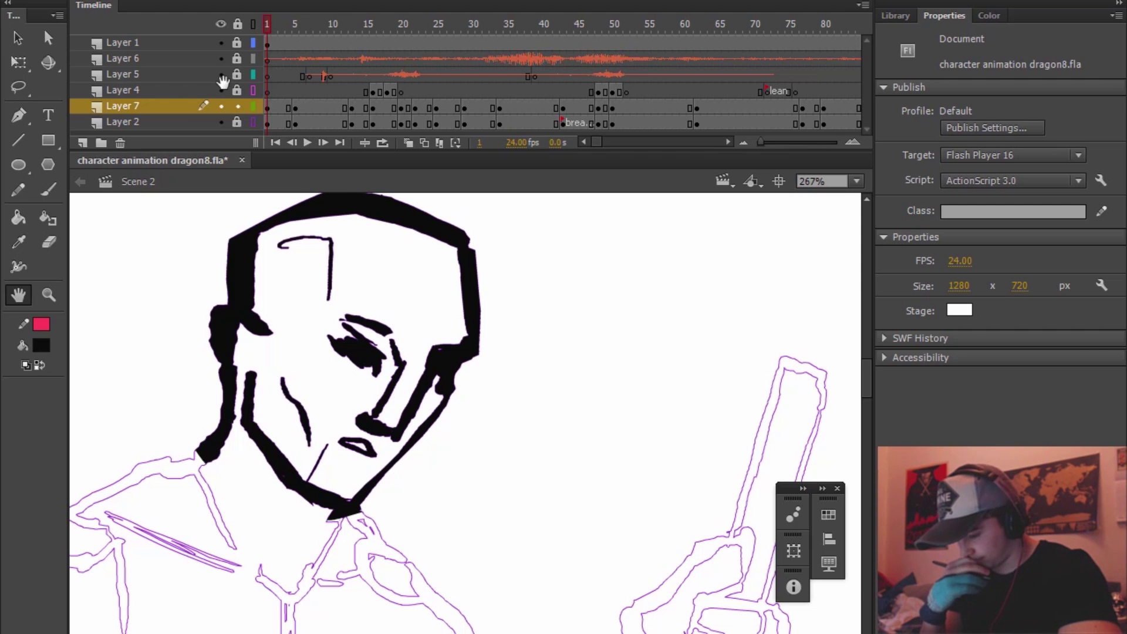
- Play the animation from frame 1, stop at frame 30 and rework the mouth on Layer 7 with the Eraser and Brush
key("Return")
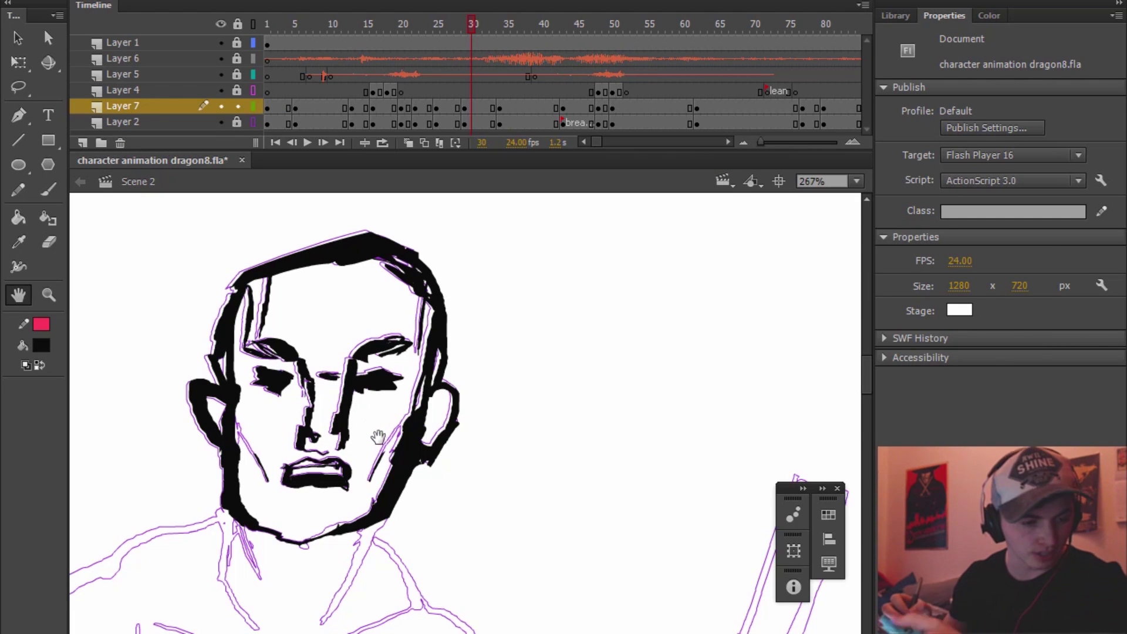
key("e")
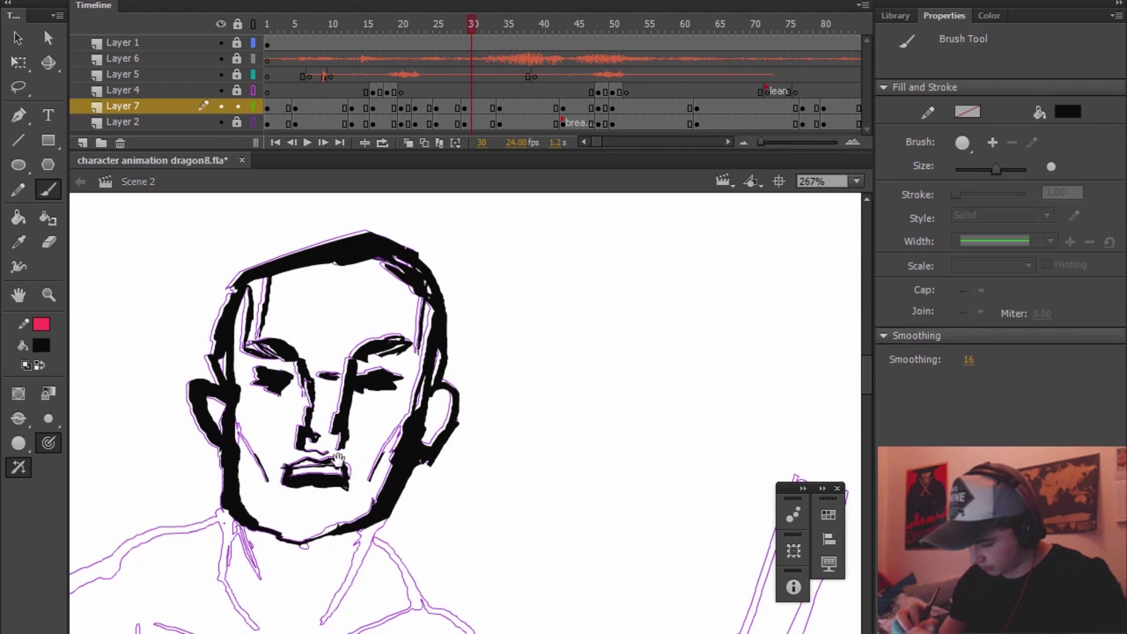
key("b")
key("e")
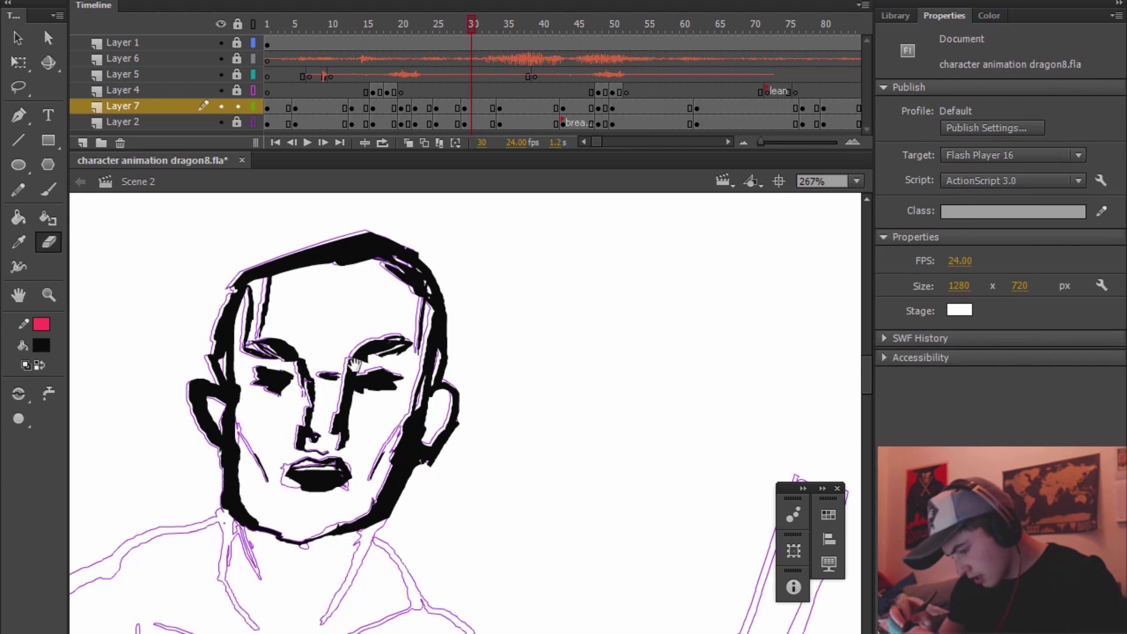
key("b")
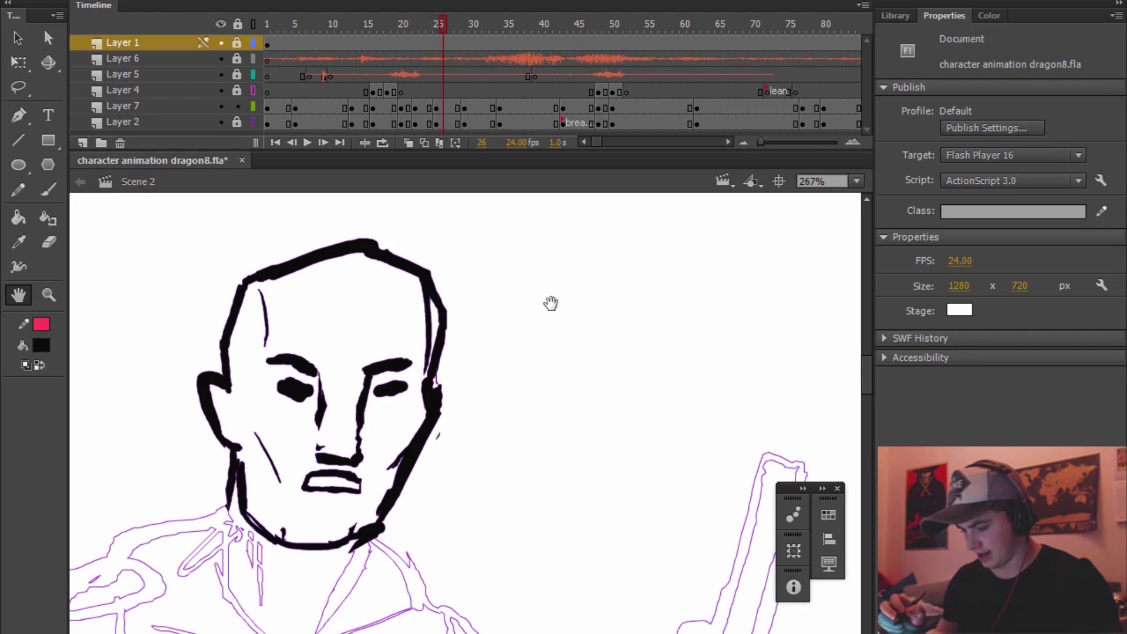
- Redraw the mouth on Layer 7 at frame 27 as a rounded, slightly open shape with the Brush
key("e")
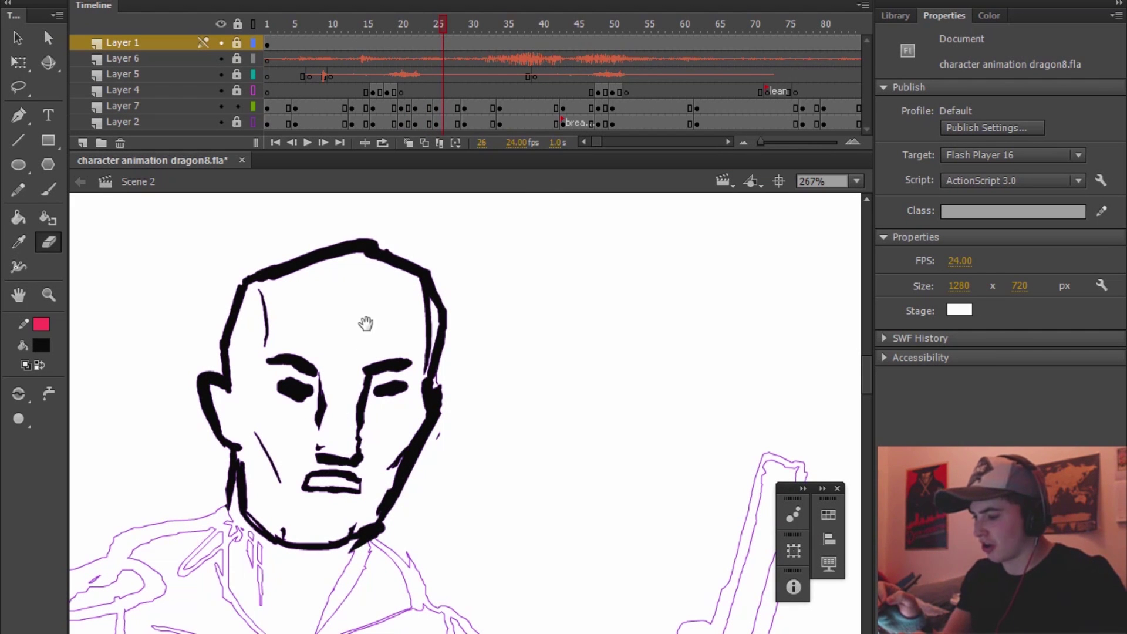
left_click(444, 107)
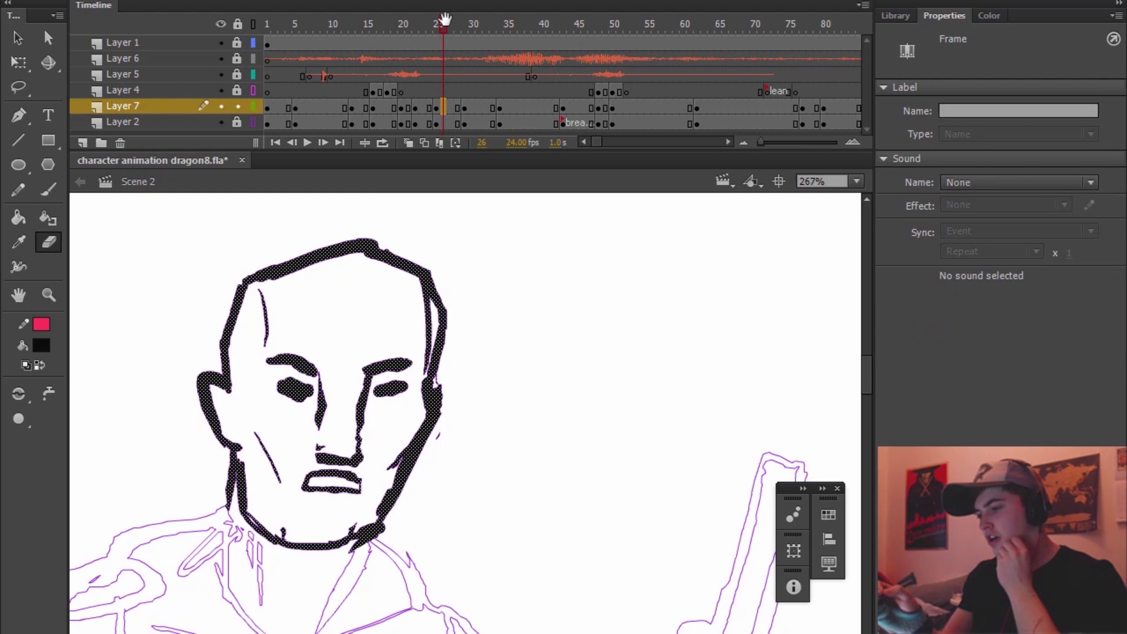
left_click(446, 22)
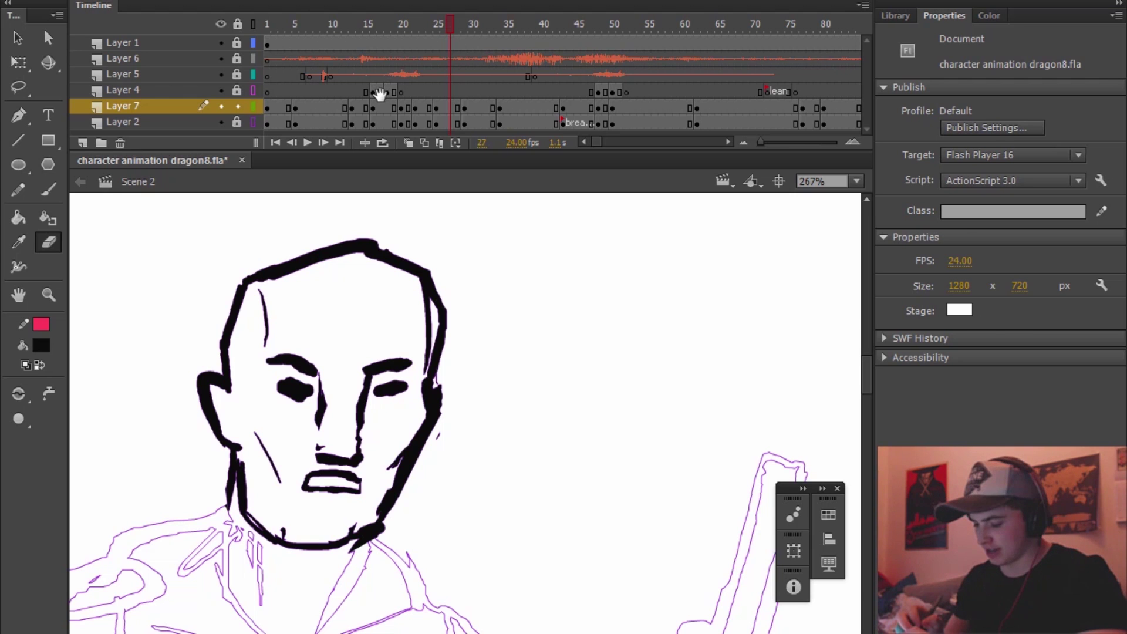
key("b")
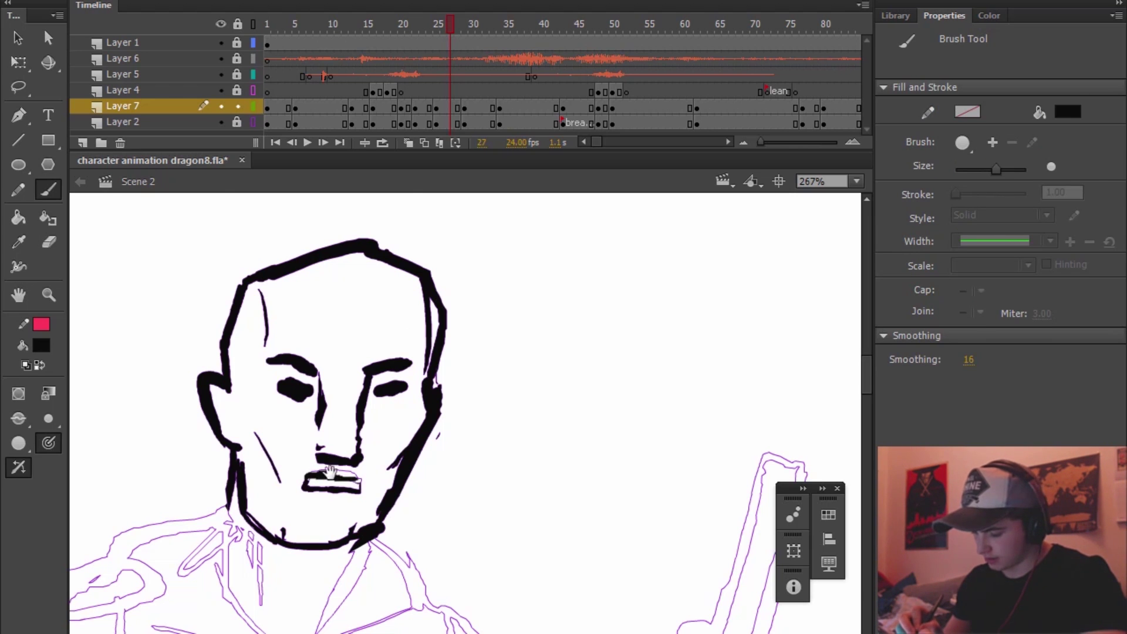
key("ctrl+equal")
key("ctrl+equal")
left_click_drag(487, 395, 622, 293)
left_click_drag(428, 414, 352, 419)
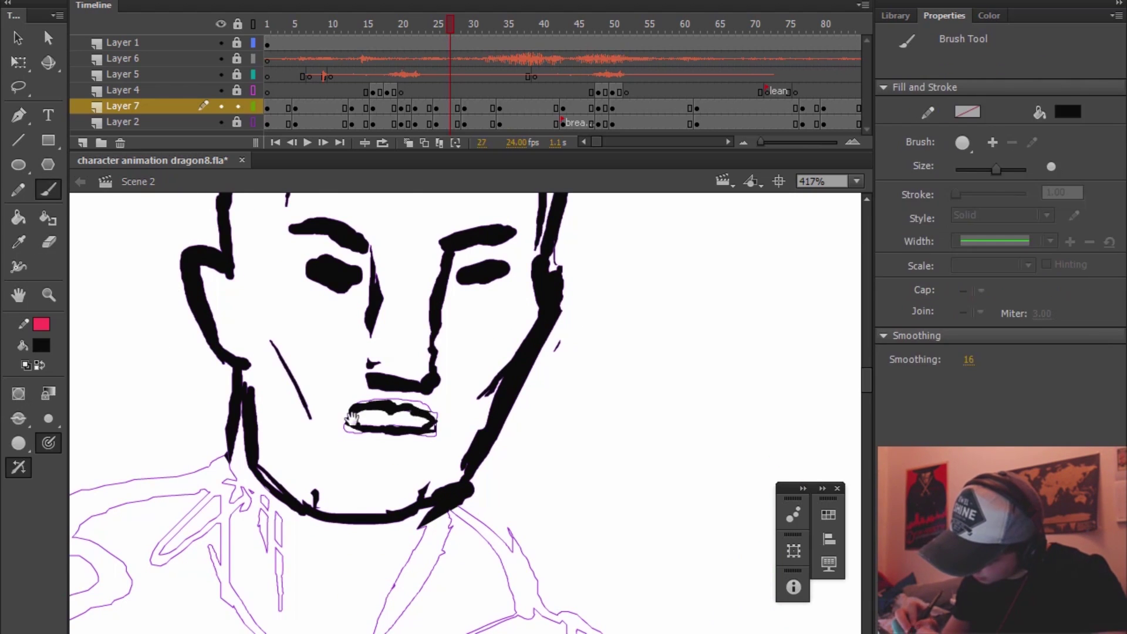
- Step back from frame 27 to frame 21 to compare the mouth shapes in the preceding head drawings
left_click_drag(552, 406, 516, 483)
key("comma")
key("comma")
key("comma")
key("period")
key("comma")
left_click_drag(468, 552, 451, 552)
key("comma")
key("comma")
key("comma")
key("comma")
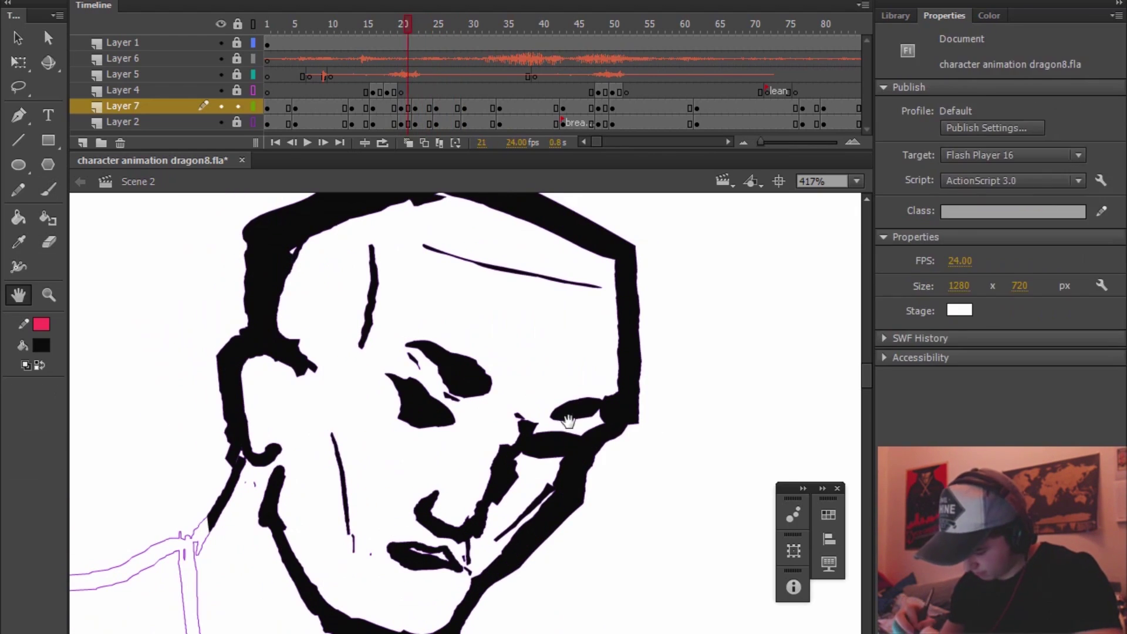
left_click_drag(580, 428, 573, 420)
- Erase the mouth on Layer 7 at frame 28 and paint a new one with the Brush
key("period")
key("period")
key("period")
key("period")
key("period")
key("period")
key("period")
key("period")
key("e")
left_click_drag(365, 496, 293, 498)
key("b")
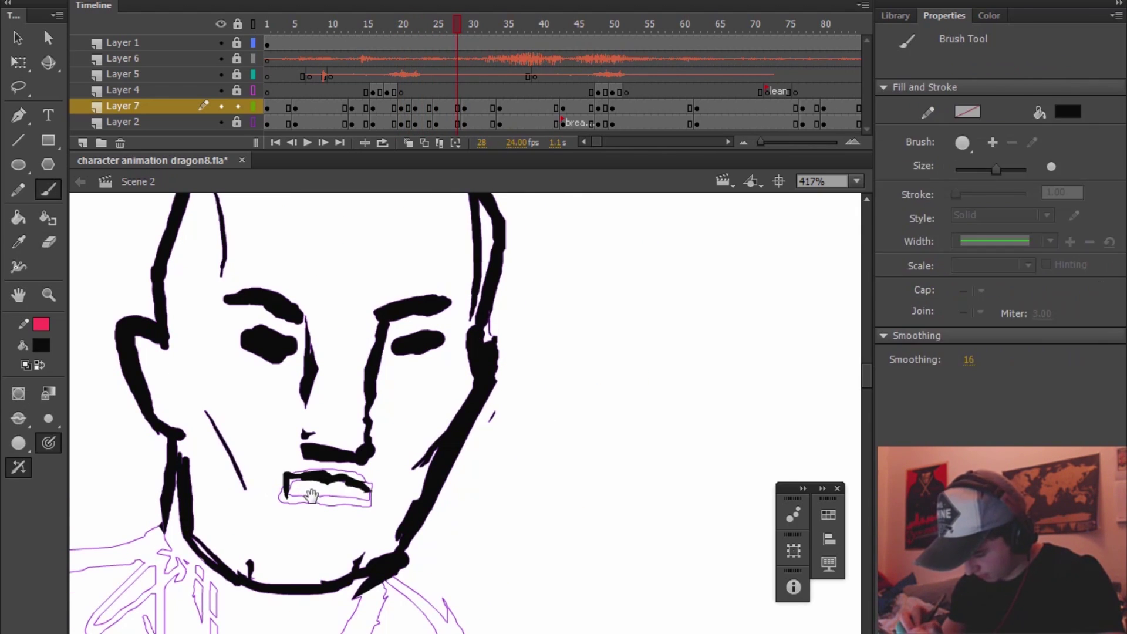
left_click_drag(354, 478, 372, 479)
- Rework the mouth on Layer 7 at frame 38 into an open shape with the Eraser and Brush
key("e")
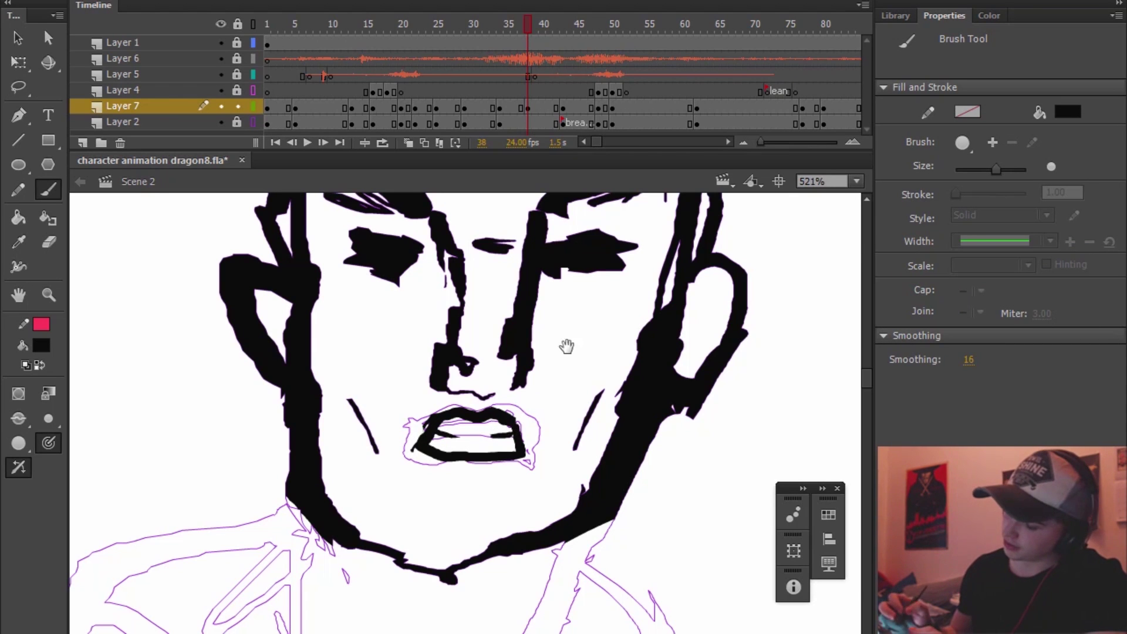
left_click_drag(554, 320, 548, 318)
left_click_drag(594, 374, 573, 410)
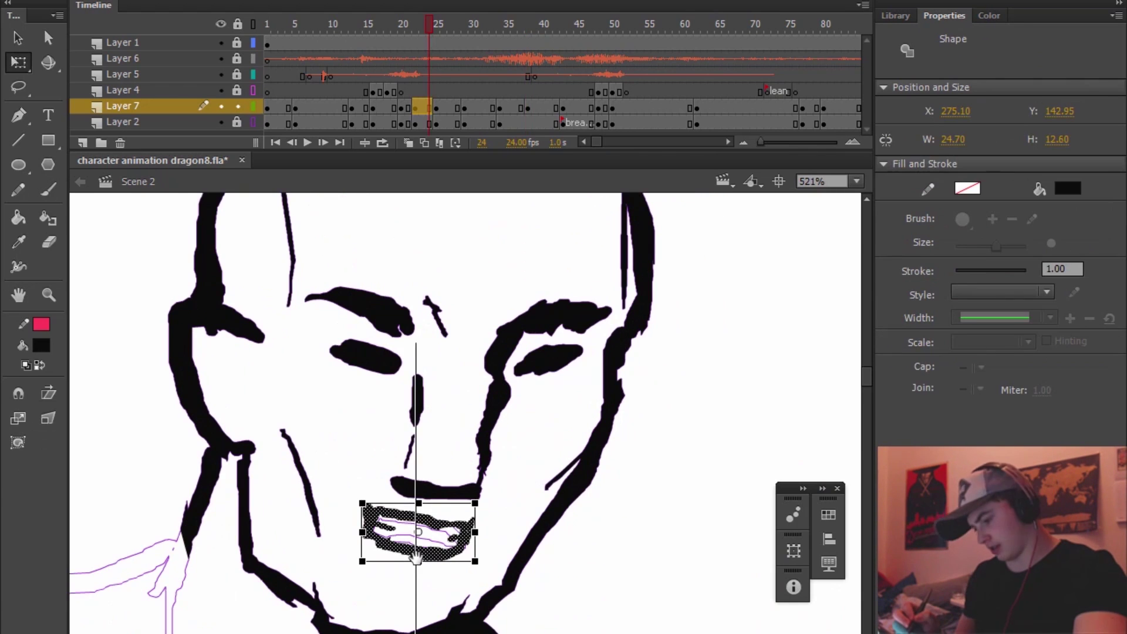
- Stretch the selected mouth at frame 24 to a height of about 13 with Free Transform
left_click_drag(432, 545, 432, 542)
key("Down")
key("Down")
key("Down")
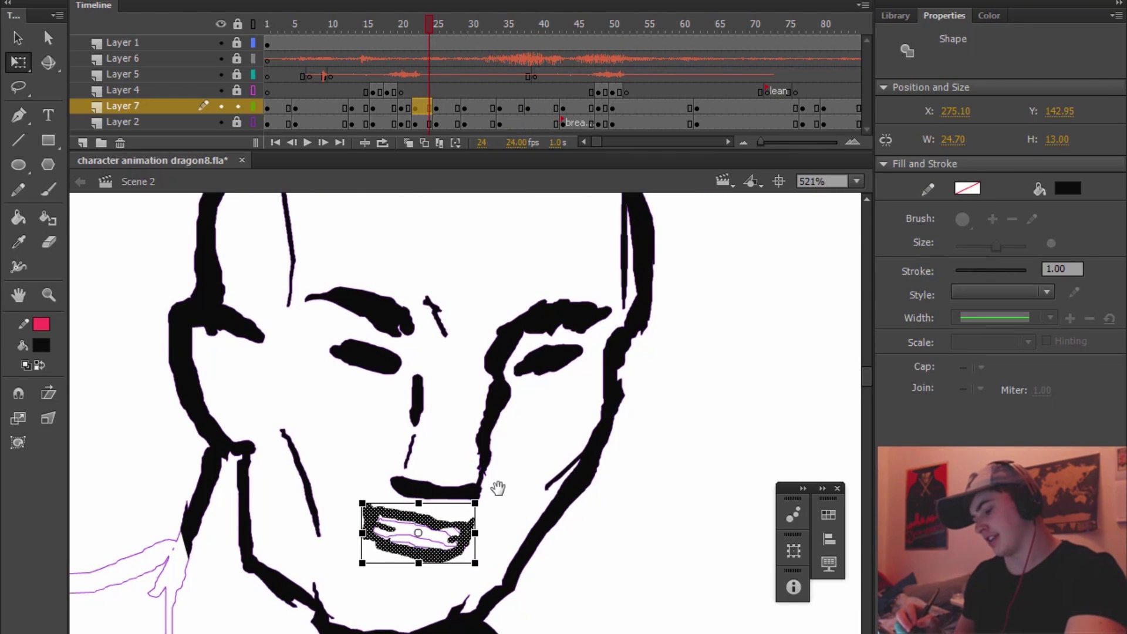
key("Right")
left_click(510, 516)
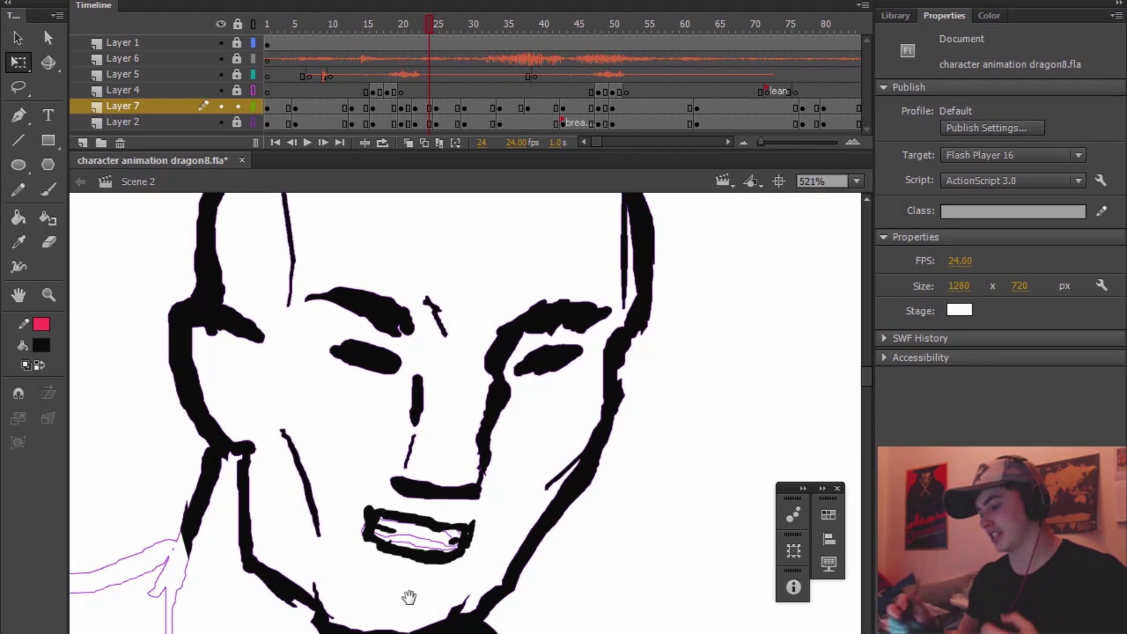
- Play the animation from frame 1 with the whole head in view and scrub back to review the mouths
key("h")
scroll(516, 415, "down", 2)
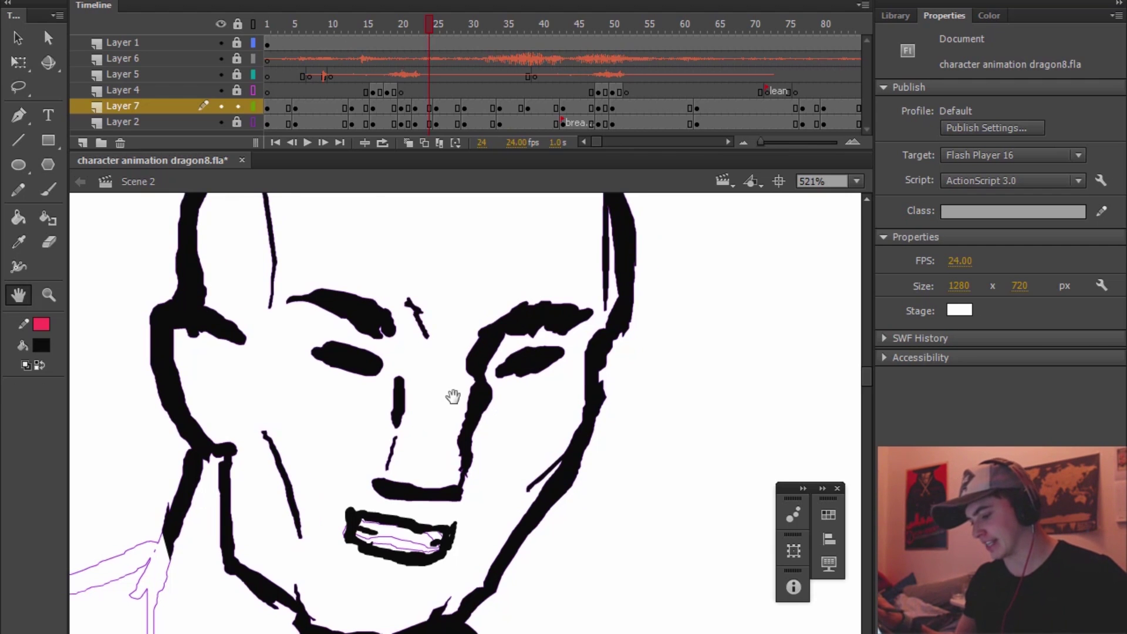
scroll(453, 397, "down", 4)
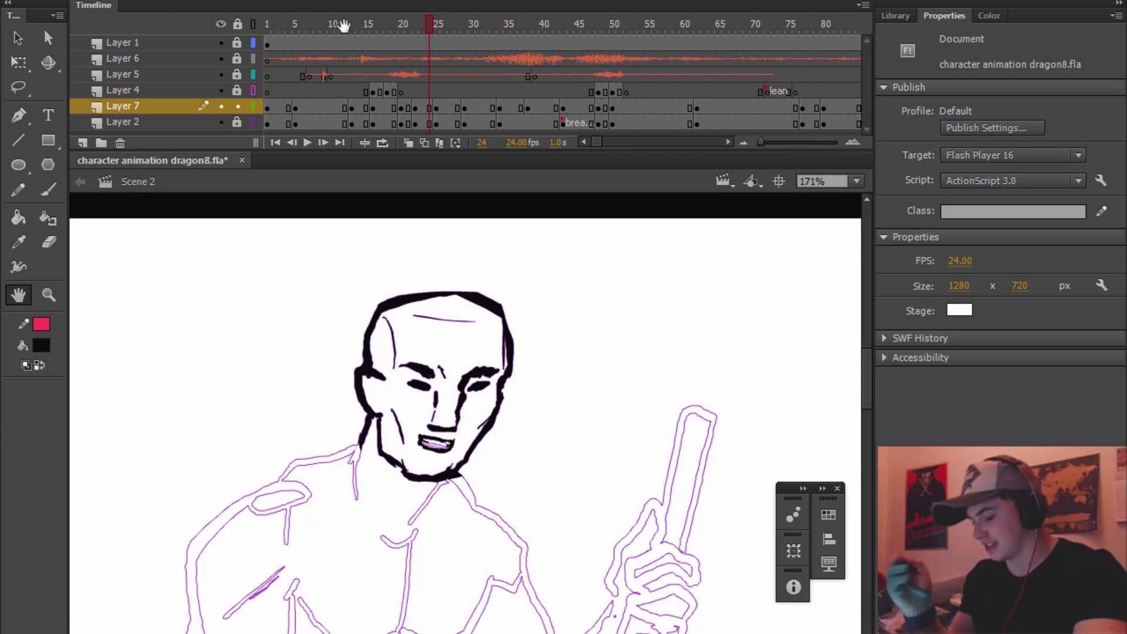
left_click(269, 25)
key("Return")
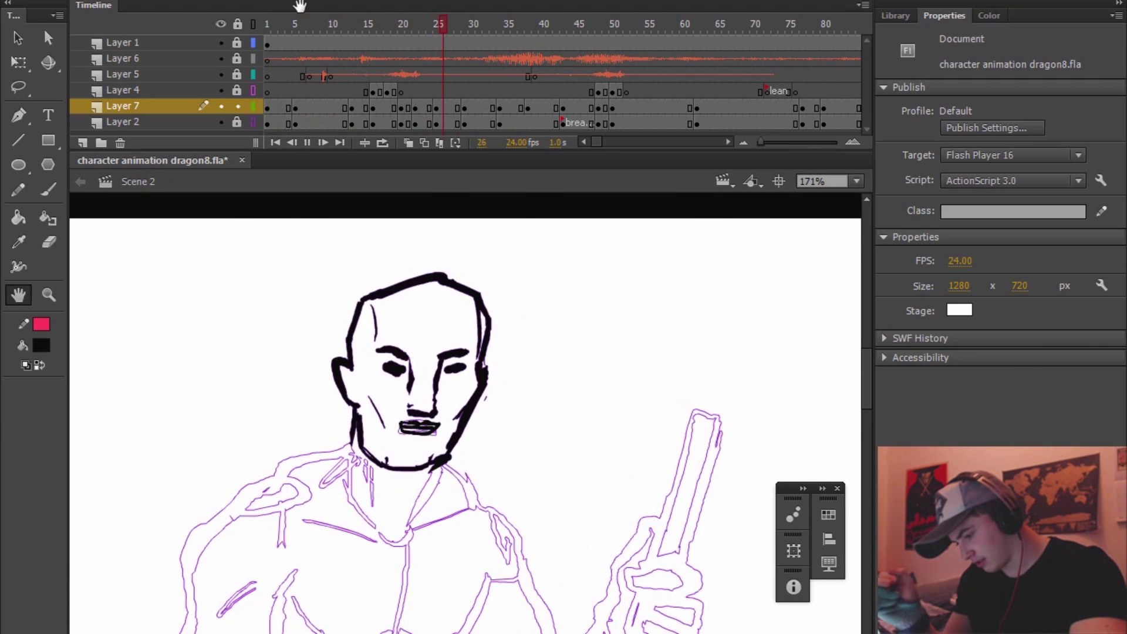
key("Return")
left_click_drag(449, 31, 408, 34)
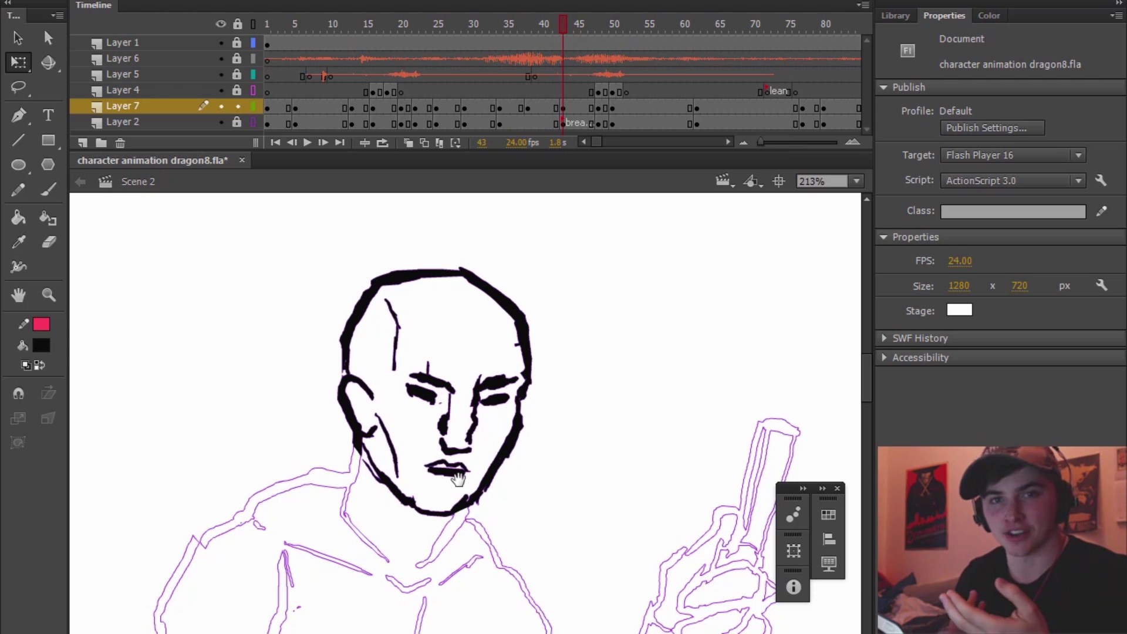
- Paint a large black sample lip shape on the empty stage beside the head at frame 43
key("e")
scroll(458, 478, "up", 3)
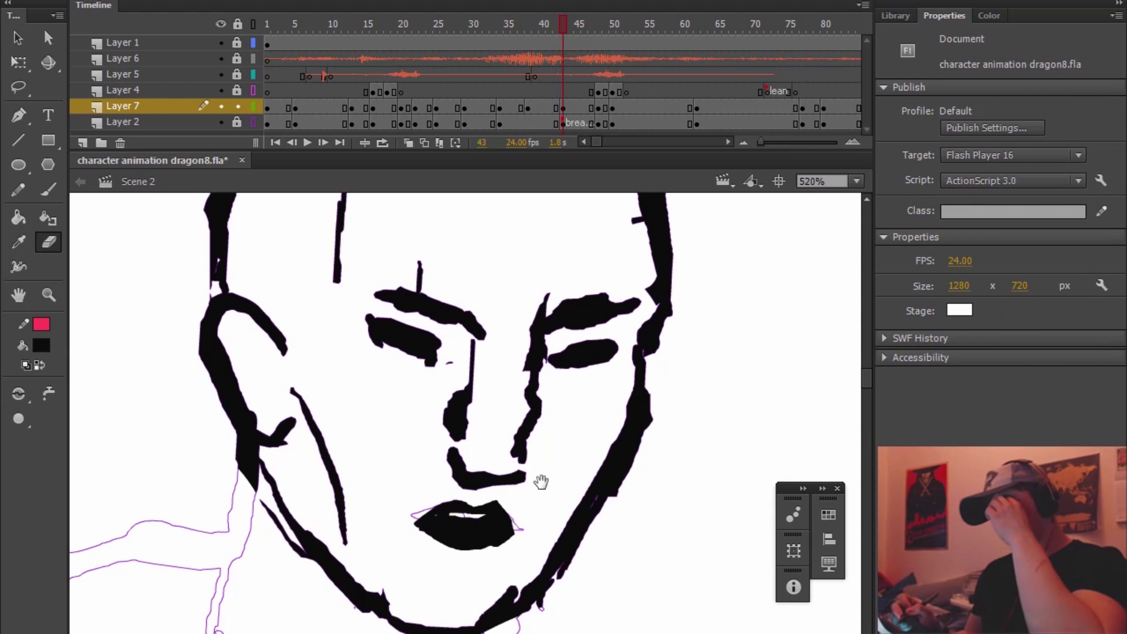
left_click_drag(605, 435, 405, 410)
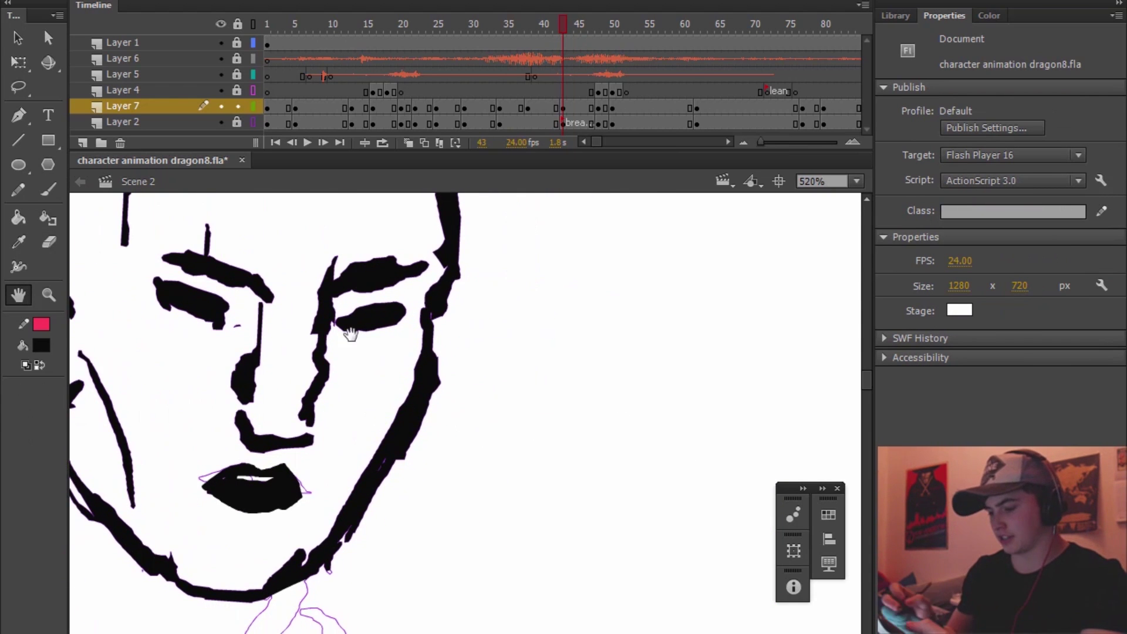
mouse_move(634, 363)
left_mouse_down()
mouse_move(605, 376)
mouse_move(562, 350)
left_mouse_up()
key("b")
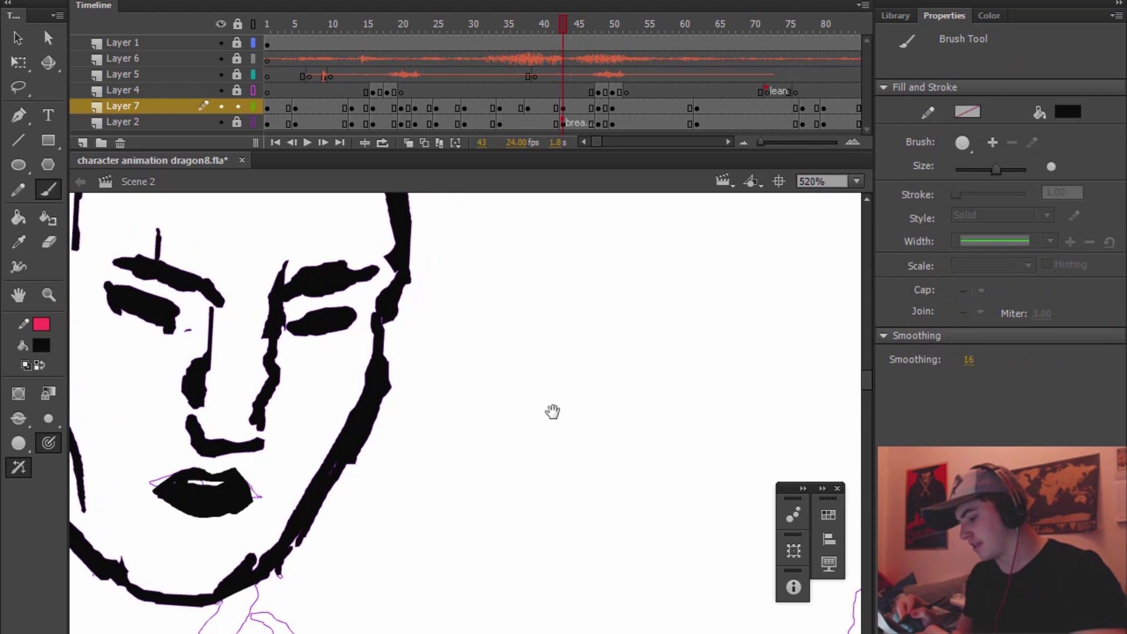
mouse_move(482, 435)
left_mouse_down()
mouse_move(714, 398)
mouse_move(607, 424)
mouse_move(608, 402)
left_mouse_up()
key("e")
key("b")
mouse_move(487, 439)
left_mouse_down()
mouse_move(576, 413)
mouse_move(736, 435)
mouse_move(675, 473)
mouse_move(474, 450)
left_mouse_up()
mouse_move(544, 455)
left_mouse_down()
mouse_move(690, 455)
mouse_move(722, 428)
left_mouse_up()
key("ctrl+z")
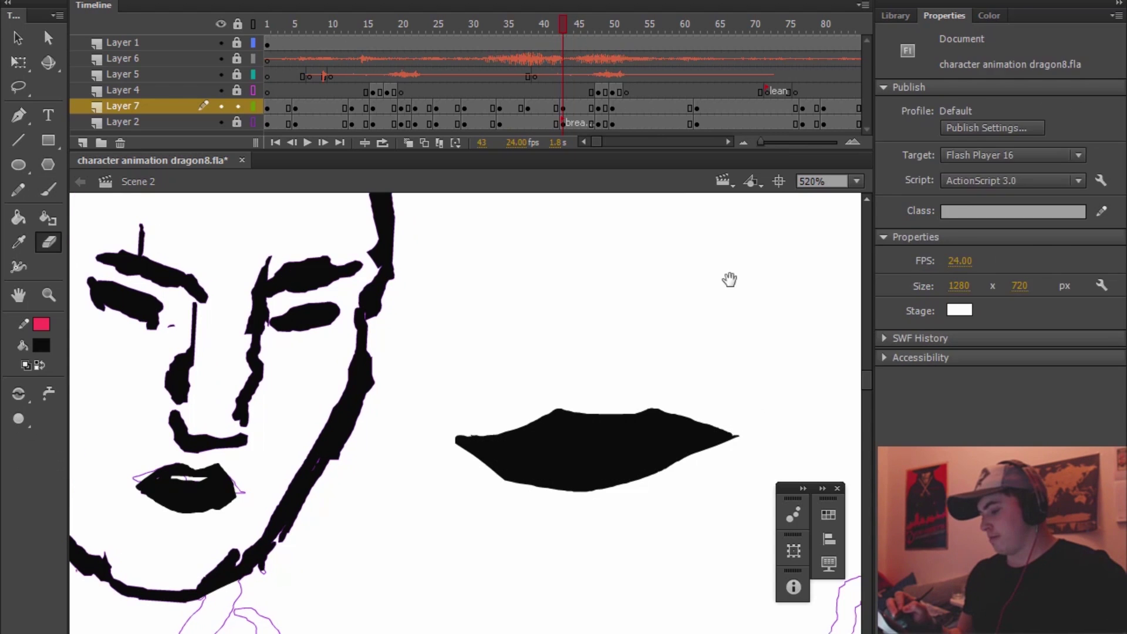
- Circle both corners of the sample lips and squash the sample to about 61 by 16.7 with Free Transform
key("b")
left_click_drag(733, 409, 750, 457)
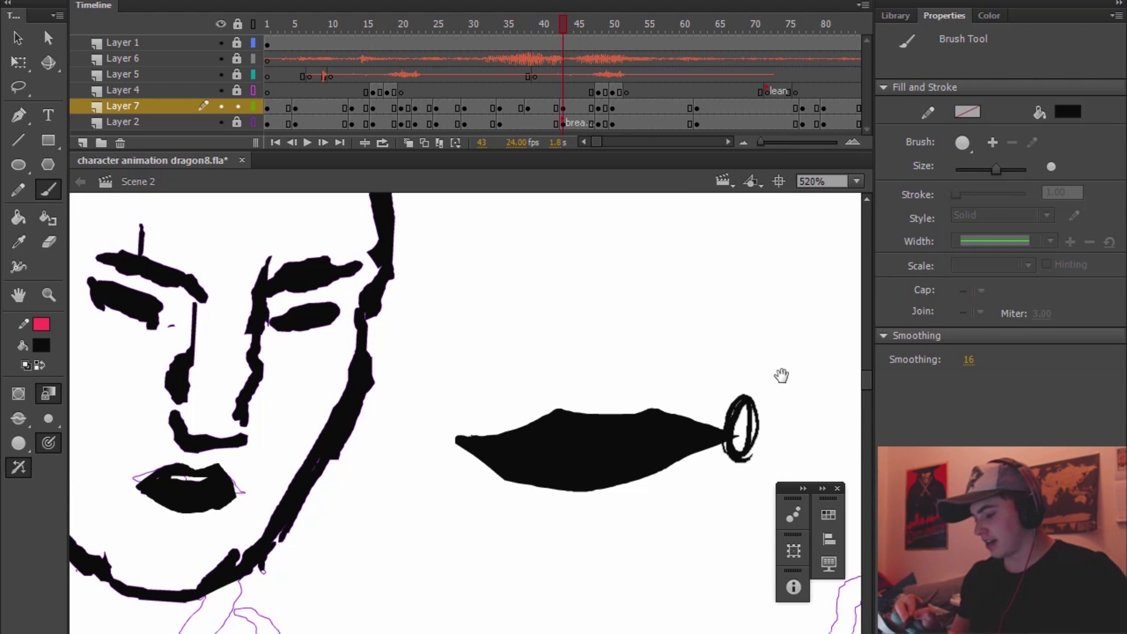
mouse_move(468, 414)
left_mouse_down()
mouse_move(460, 422)
mouse_move(467, 409)
left_mouse_up()
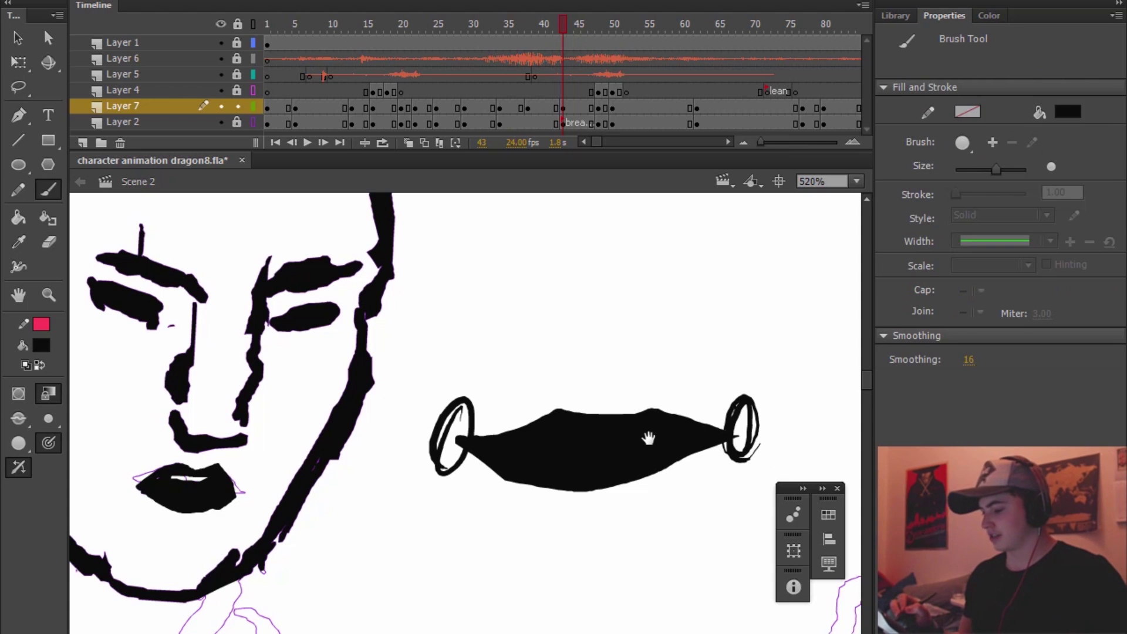
key("q")
key("ctrl+a")
mouse_move(756, 444)
left_mouse_down()
mouse_move(637, 443)
mouse_move(734, 443)
left_mouse_up()
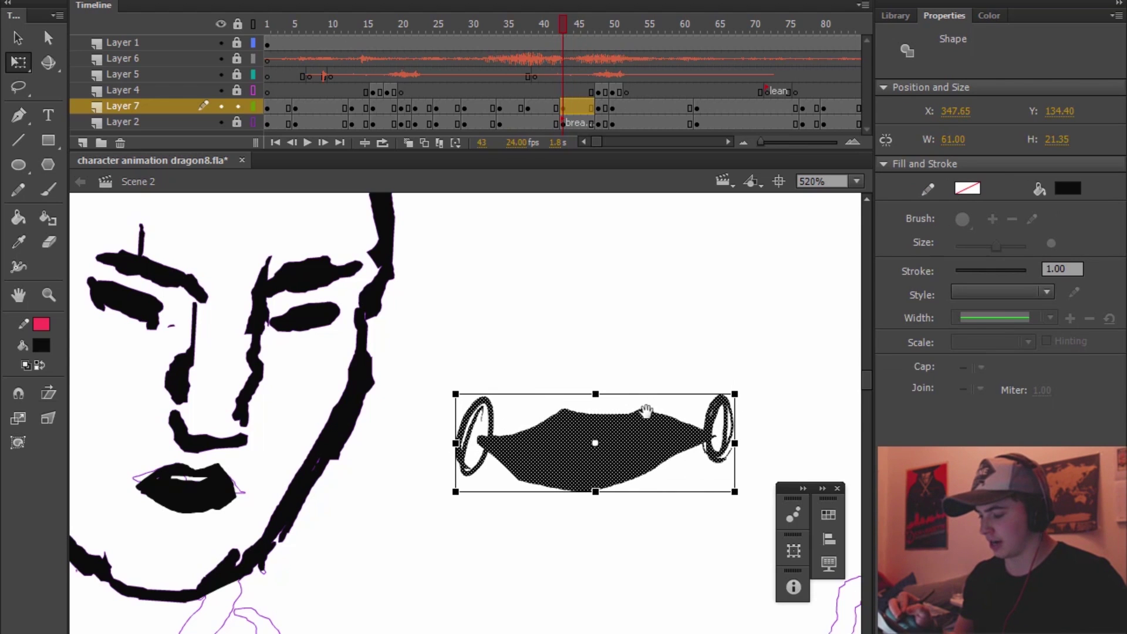
left_click_drag(596, 394, 599, 401)
- Brush straight lines above and below the sample lips, and select the whole sample for reshaping with Free Transform
key("b")
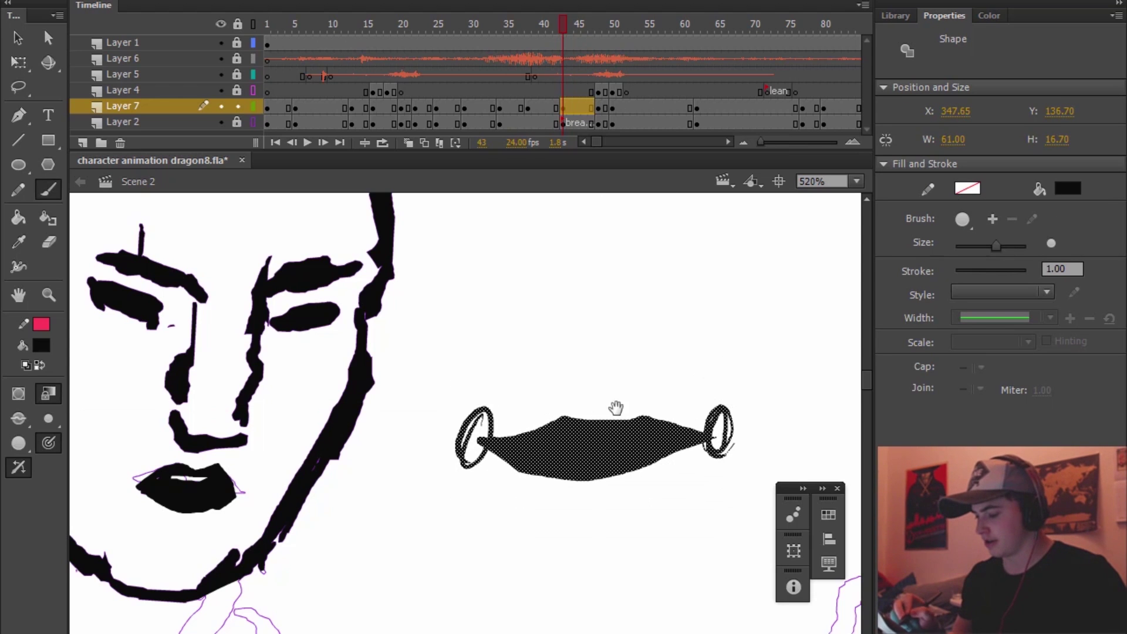
left_click_drag(680, 422, 680, 422)
left_click_drag(506, 489, 705, 492)
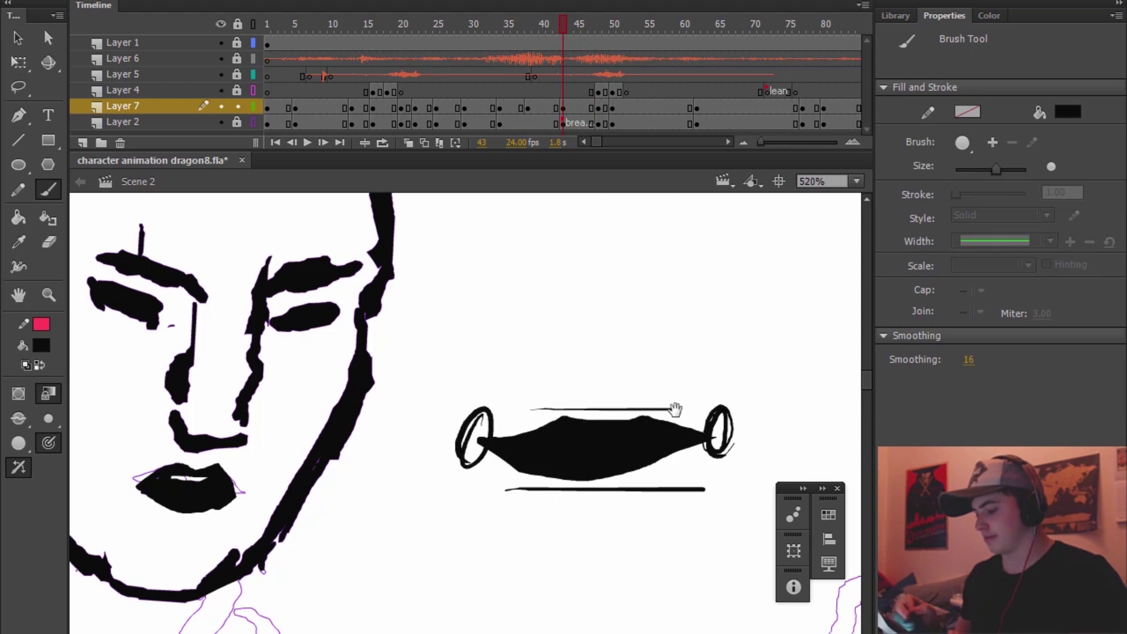
key("q")
left_click_drag(781, 372, 414, 550)
mouse_move(731, 404)
left_mouse_down()
mouse_move(785, 354)
mouse_move(666, 329)
mouse_move(800, 390)
mouse_move(774, 403)
mouse_move(581, 330)
mouse_move(717, 427)
mouse_move(607, 357)
mouse_move(649, 417)
mouse_move(757, 448)
mouse_move(755, 403)
mouse_move(632, 381)
mouse_move(731, 366)
mouse_move(669, 369)
mouse_move(722, 385)
left_mouse_up()
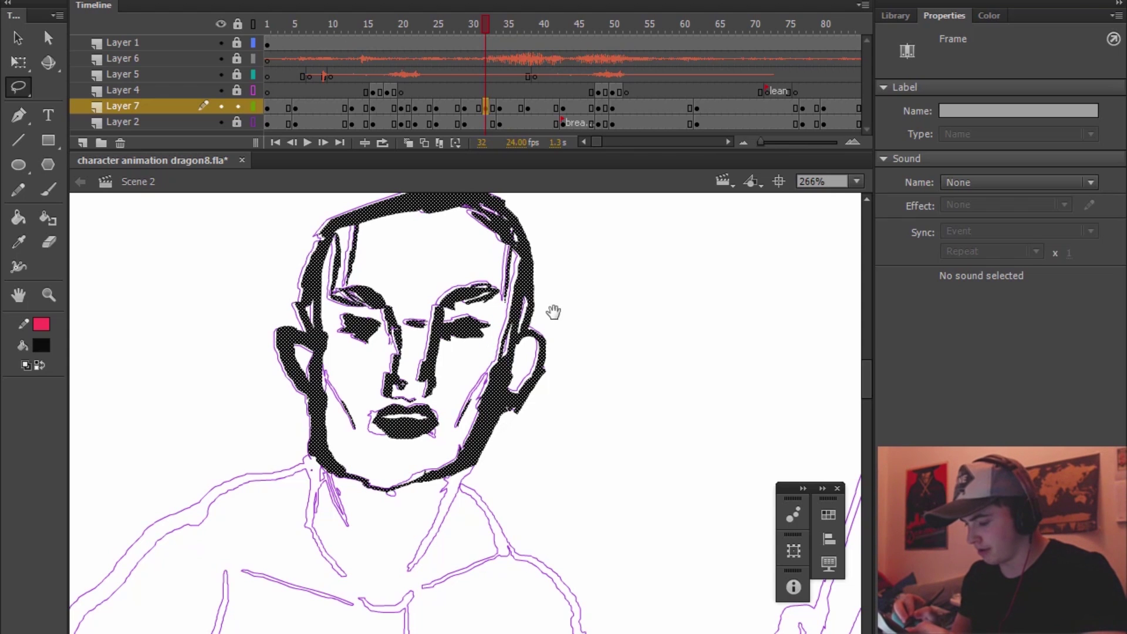
- Delete the mouth on Layer 7 at frame 32 and paste the copied open mouth in its place
key("q")
left_click(449, 399)
left_click(424, 413)
key("Delete")
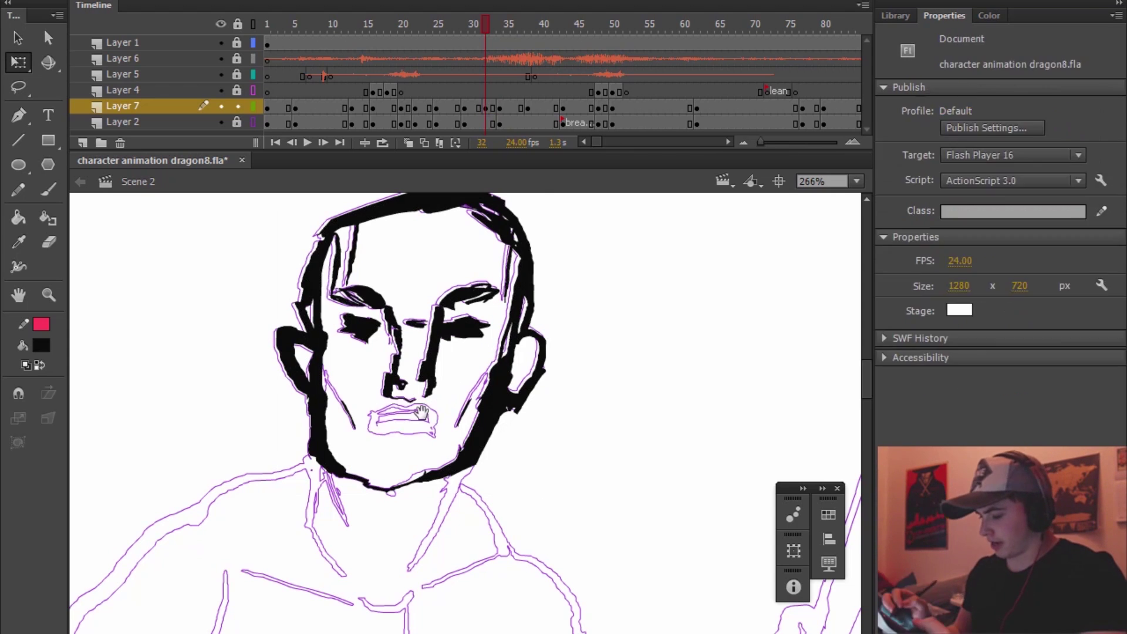
key("ctrl+shift+v")
left_click(629, 325)
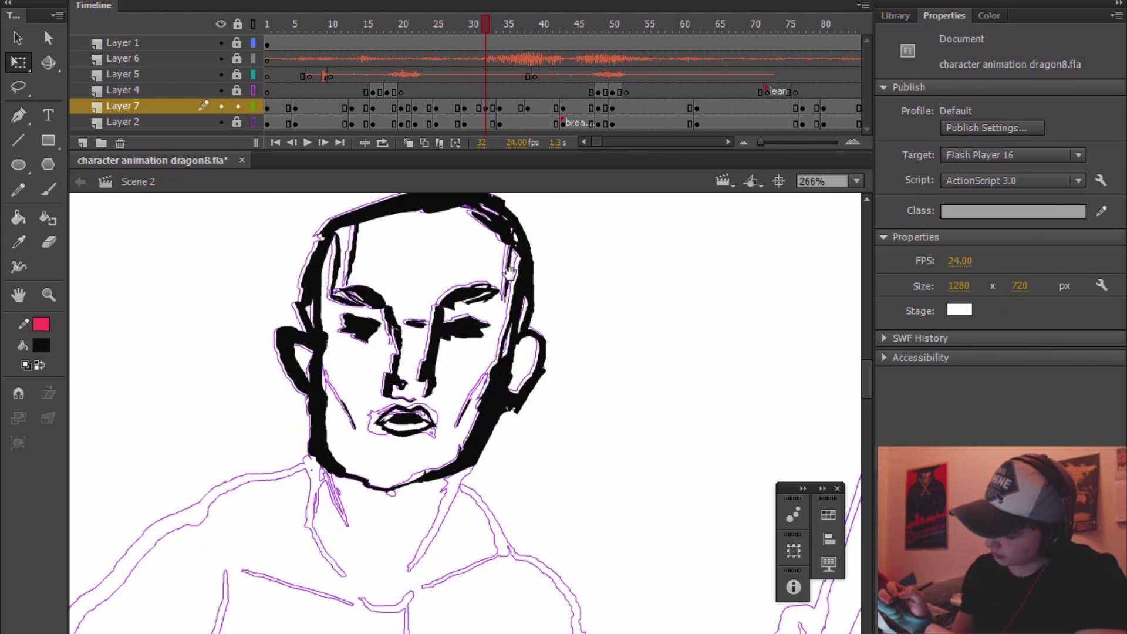
- Paste the copied mouth in place on the Layer 7 head drawing at frame 26
key("period")
key("period")
key("ctrl+shift+v")
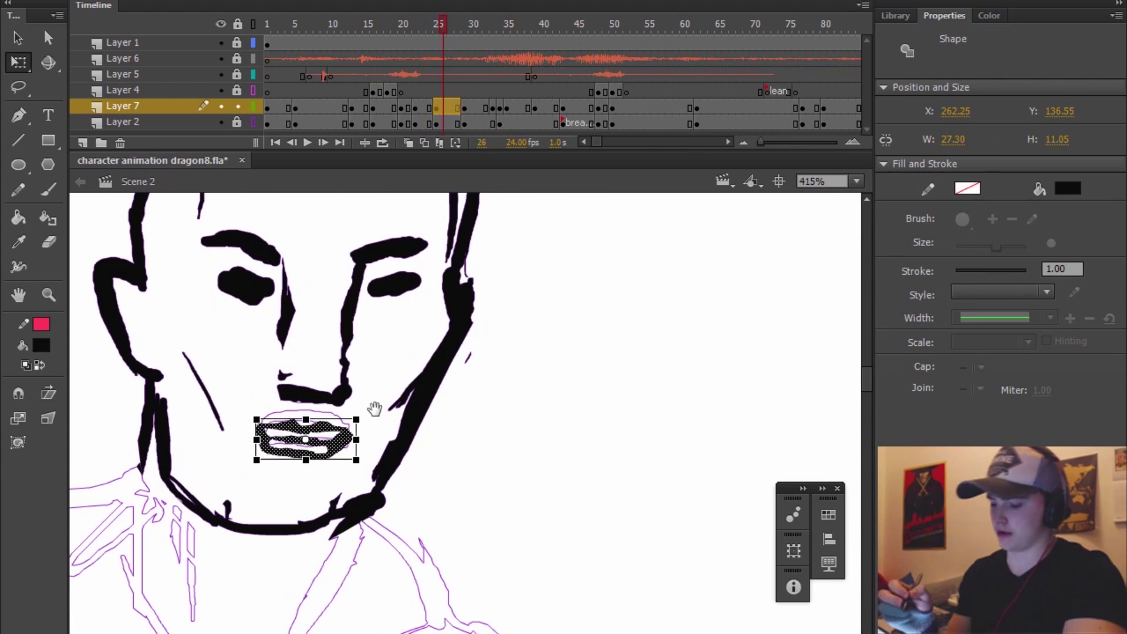
left_click(368, 391)
key("e")
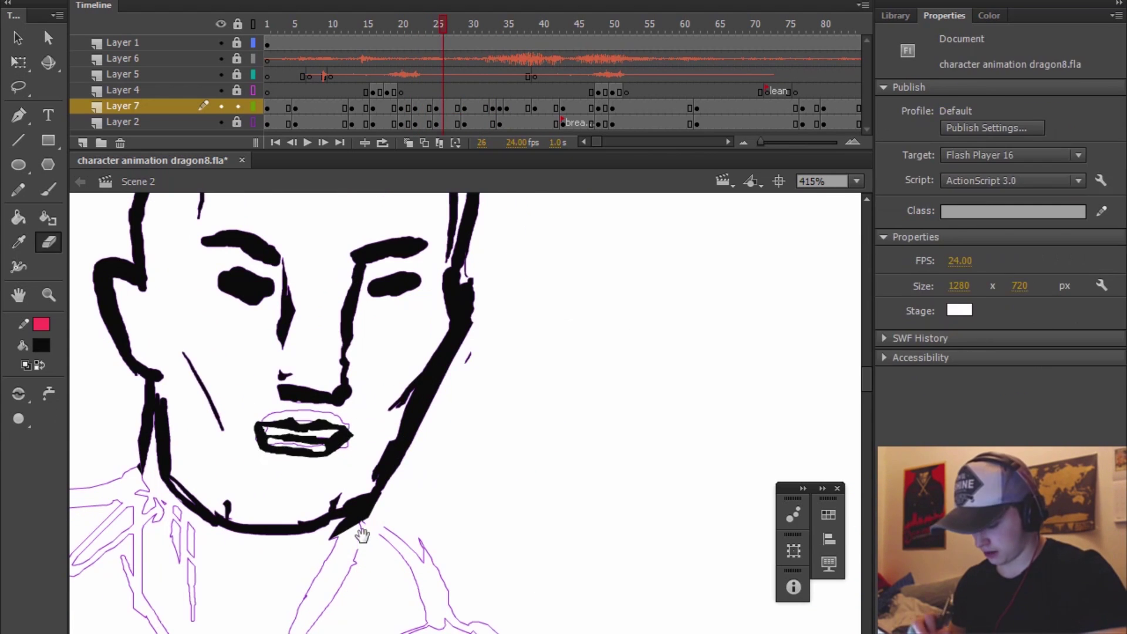
key("b")
- Delete the mouth in the Layer 7 drawing three frames ahead and paste the copied mouth in place
key("period")
key("period")
key("period")
key("q")
left_click(280, 418)
key("Delete")
key("ctrl+shift+v")
left_click(468, 437)
key("b")
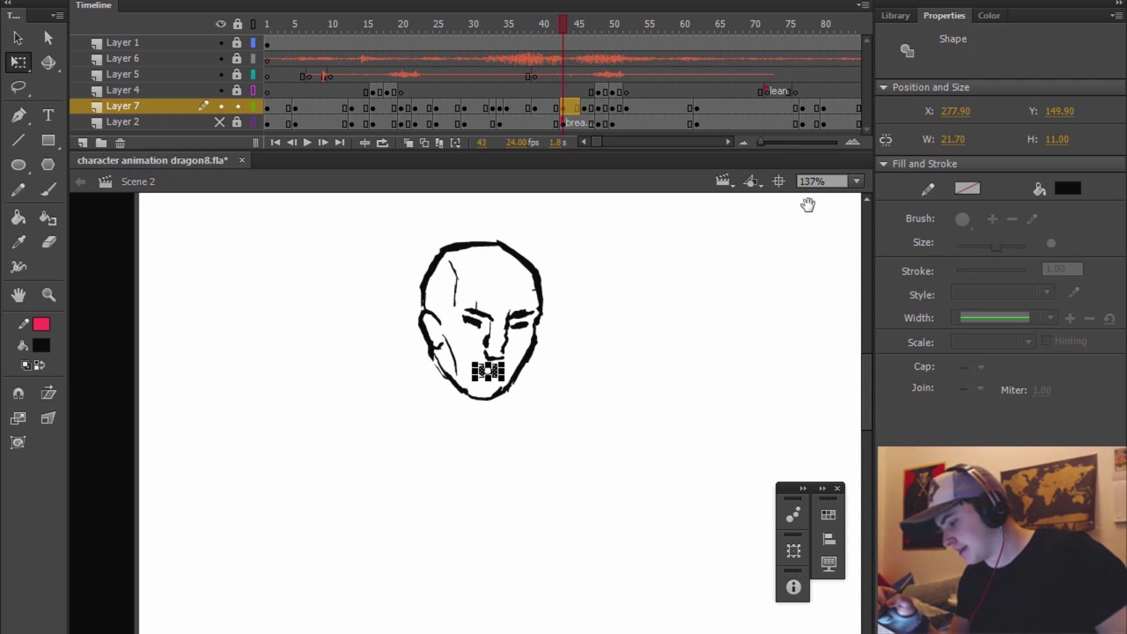
- Play back the lip-synched heads from frame 1 and again from about frame 48 to check the mouth timing
left_click(640, 107)
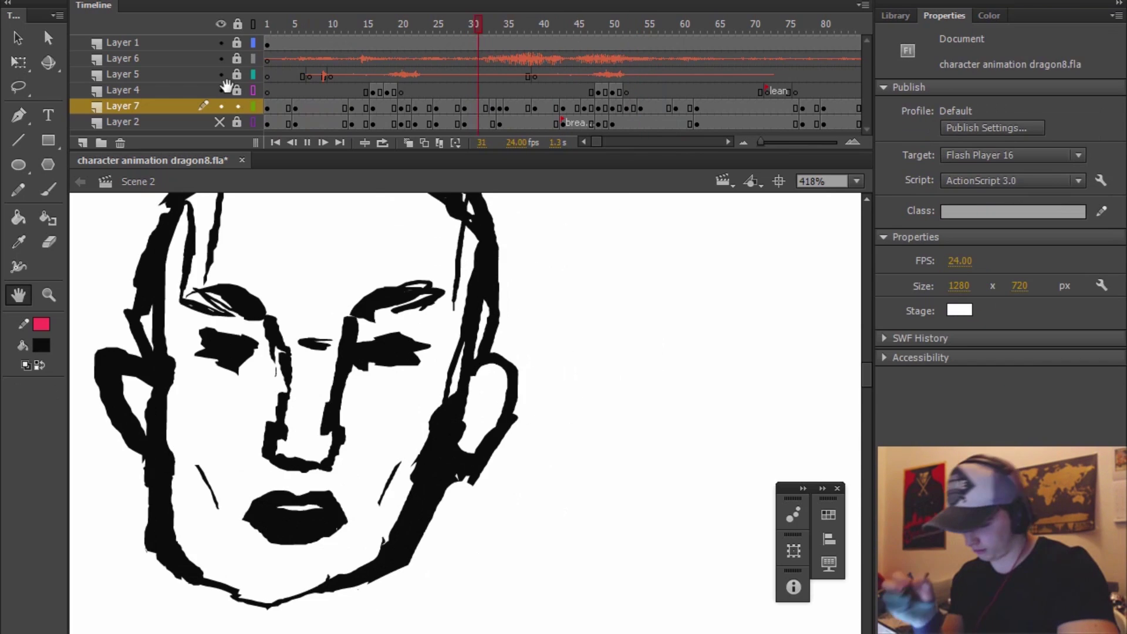
key("Return")
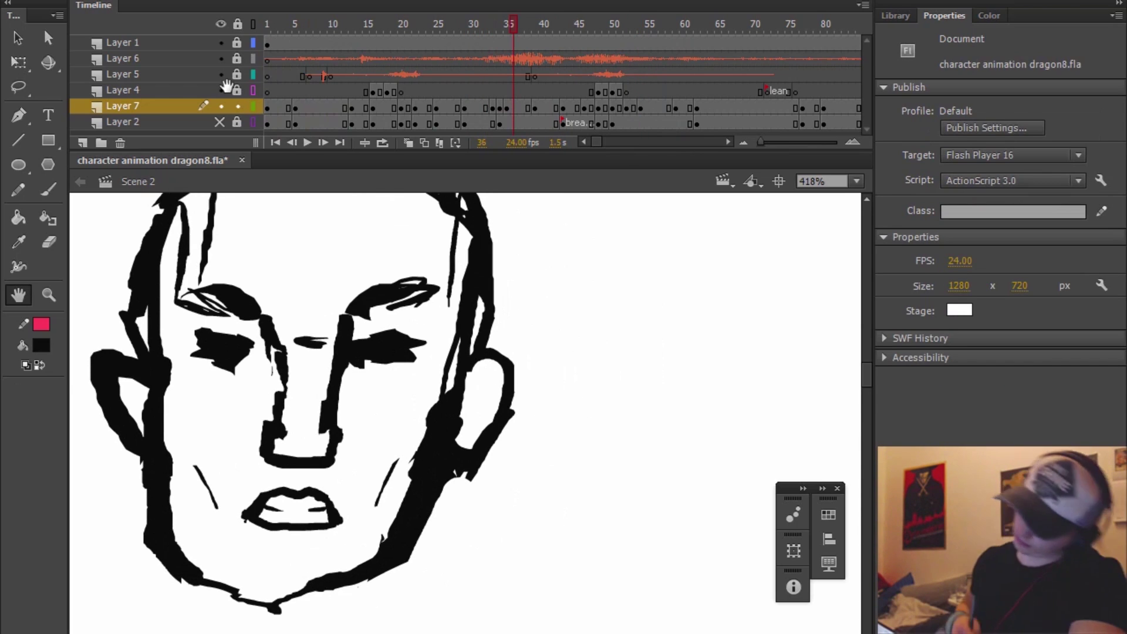
left_click(265, 24)
key("Return")
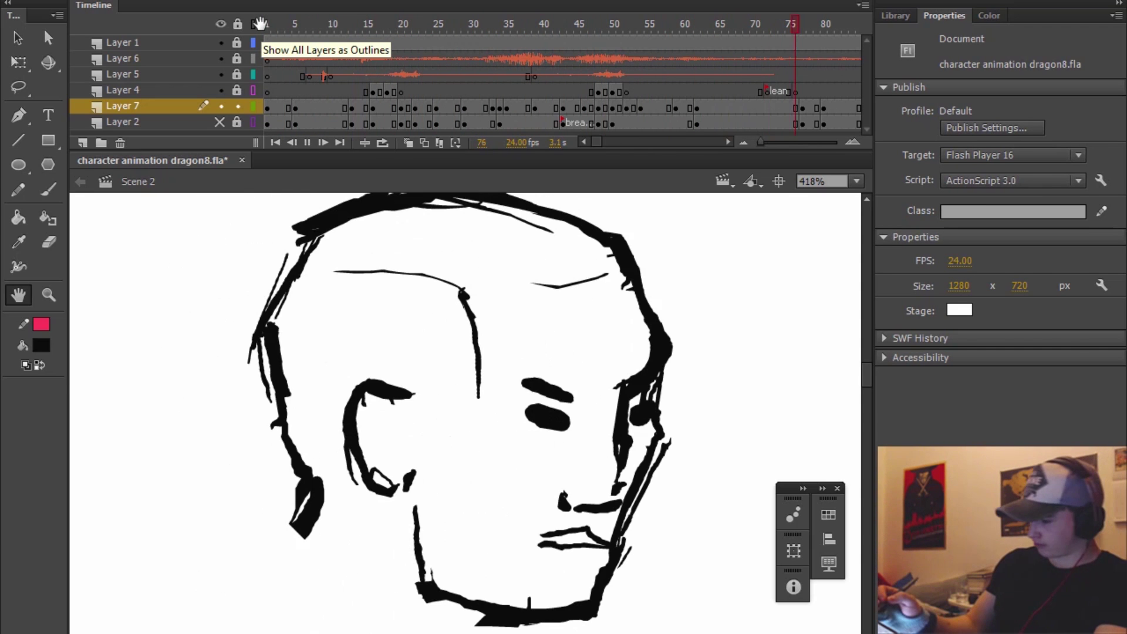
left_click(595, 27)
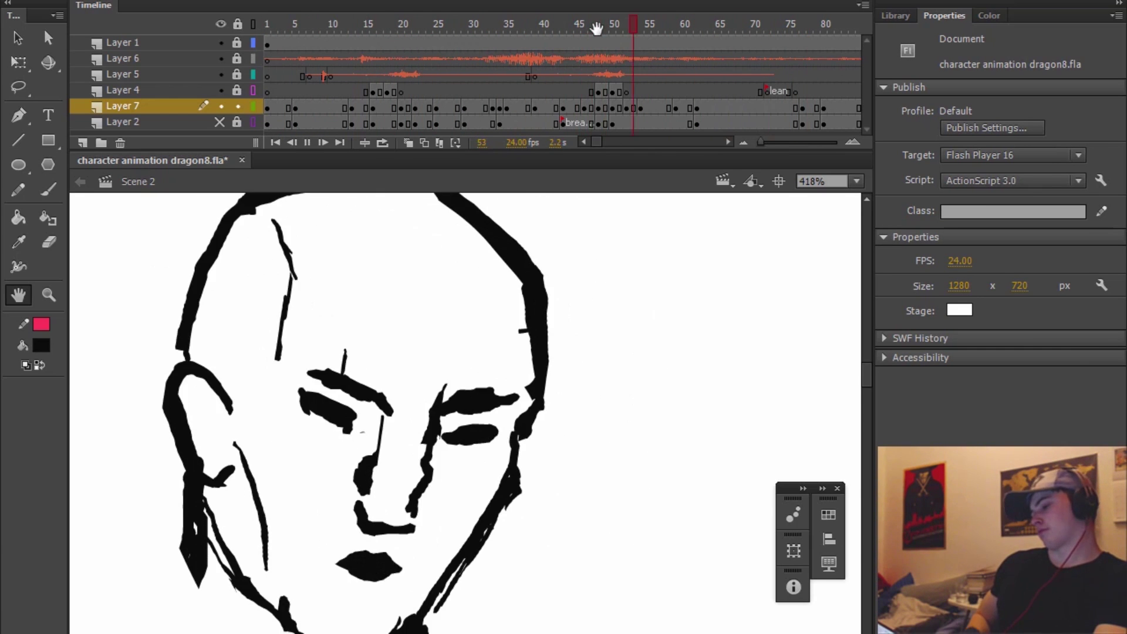
key("Return")
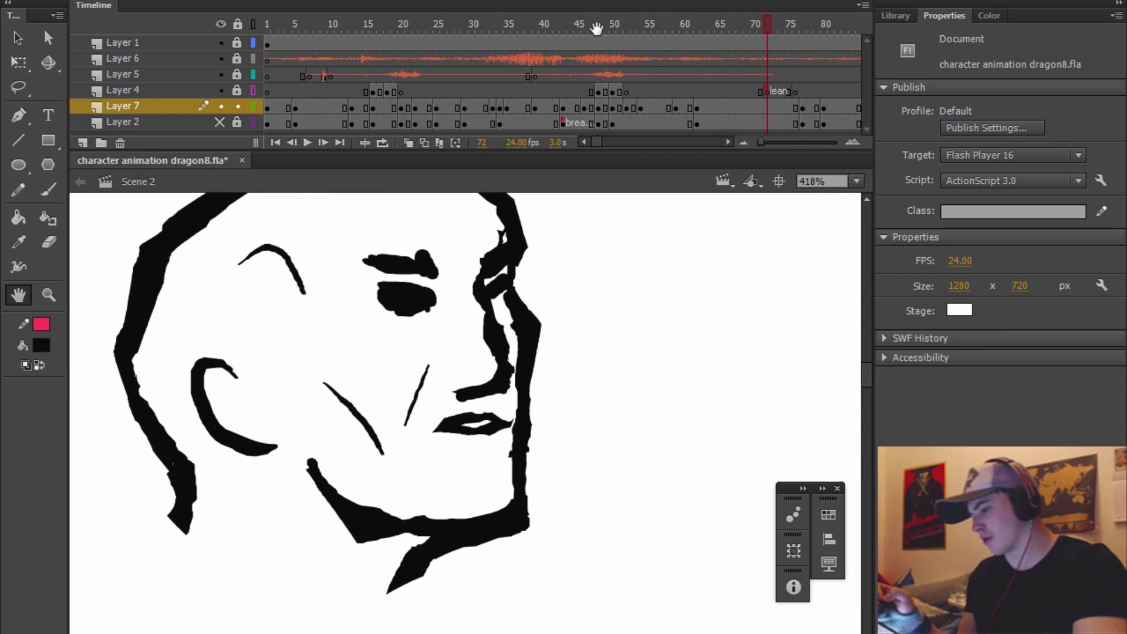
- Play back and scrub the Layer 7 heads between about frames 103 and 116 to check the mouth timing
left_click(655, 108)
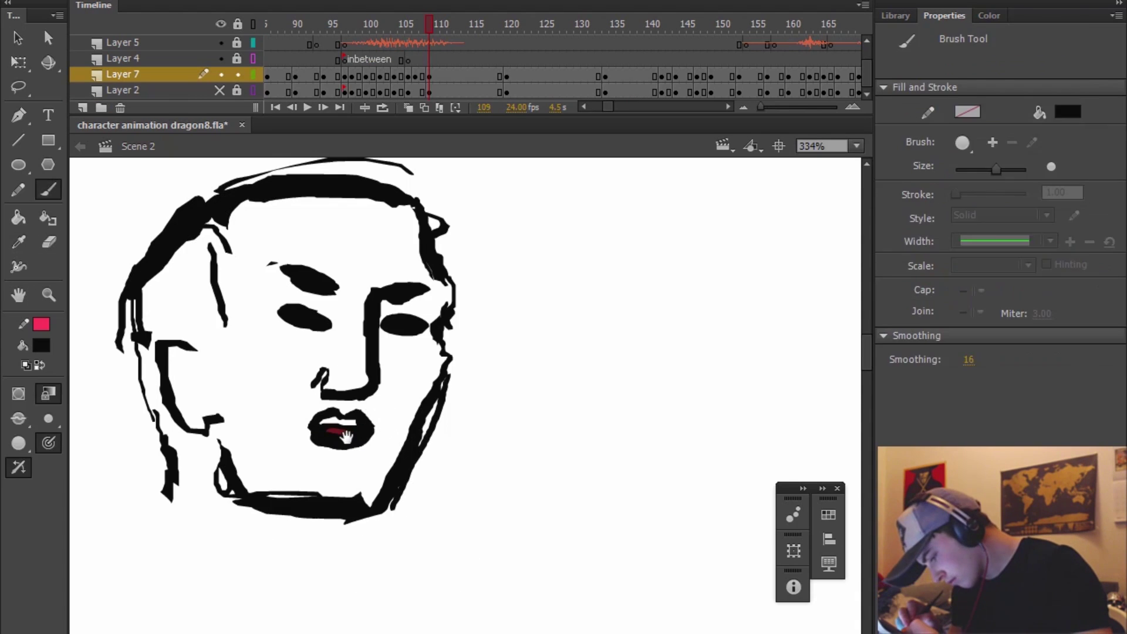
key("h")
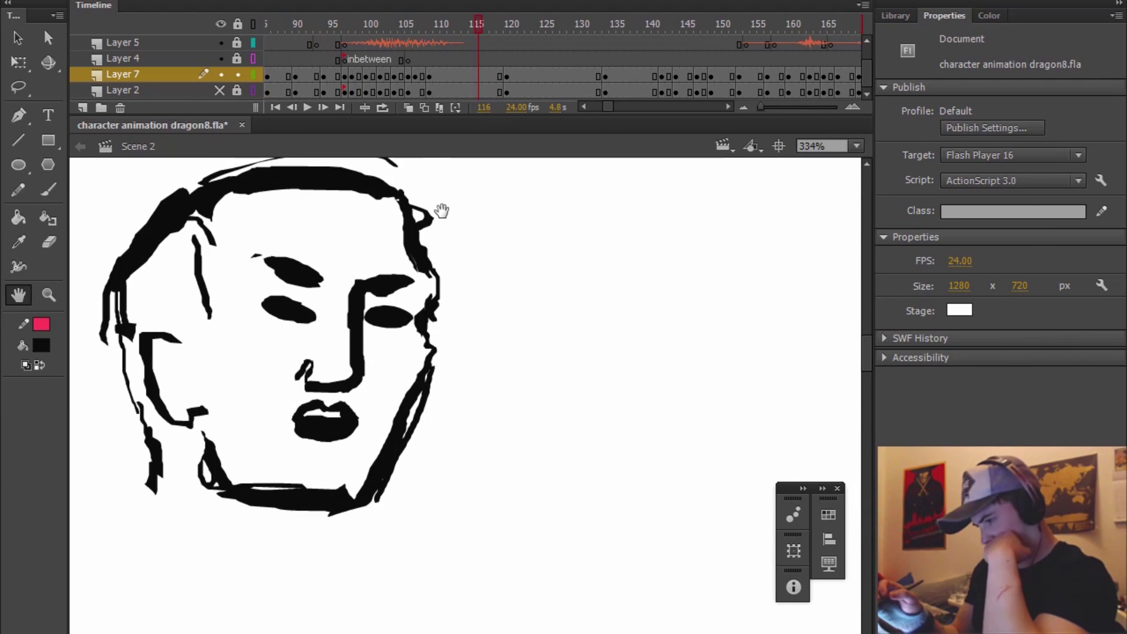
key("Return")
left_click_drag(478, 24, 237, 61)
key("Return")
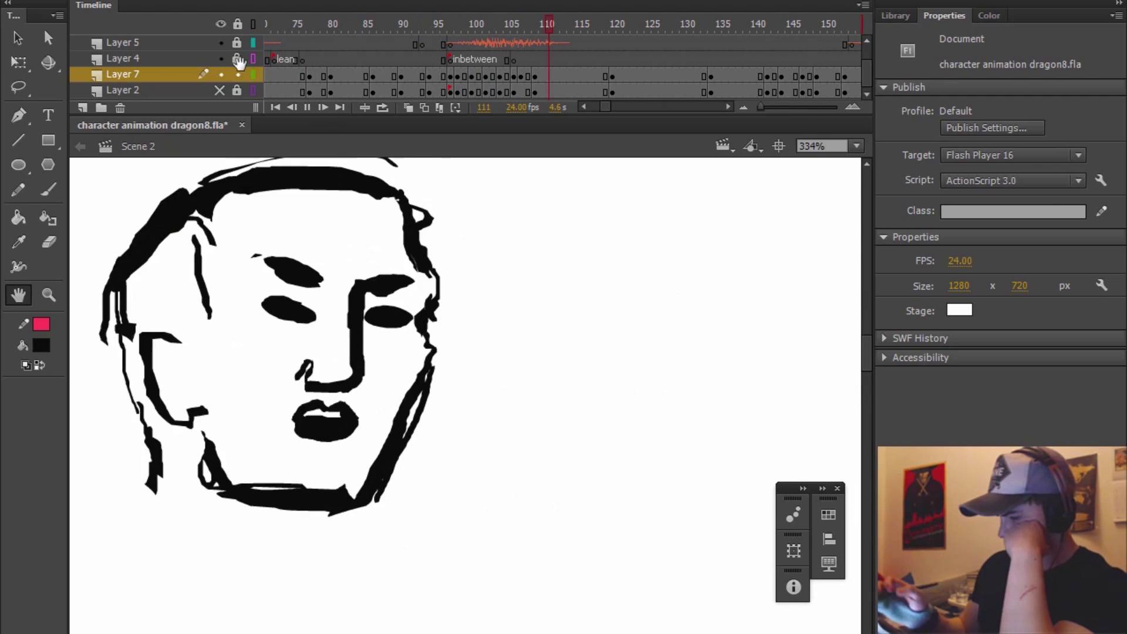
key("Return")
left_click(510, 75)
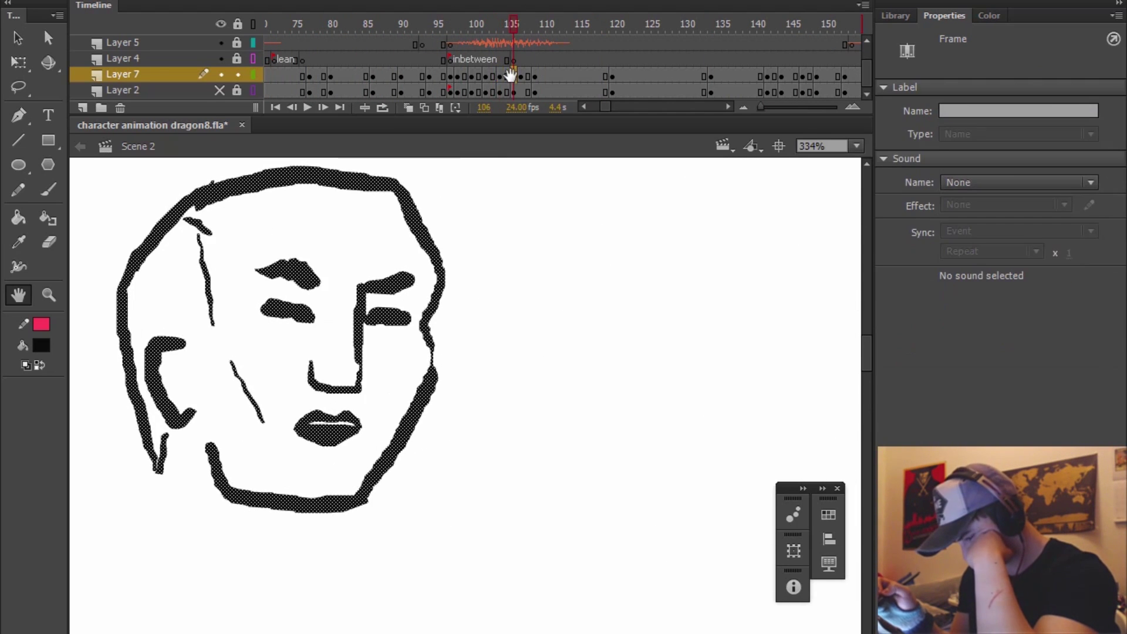
key("Return")
left_click(491, 75)
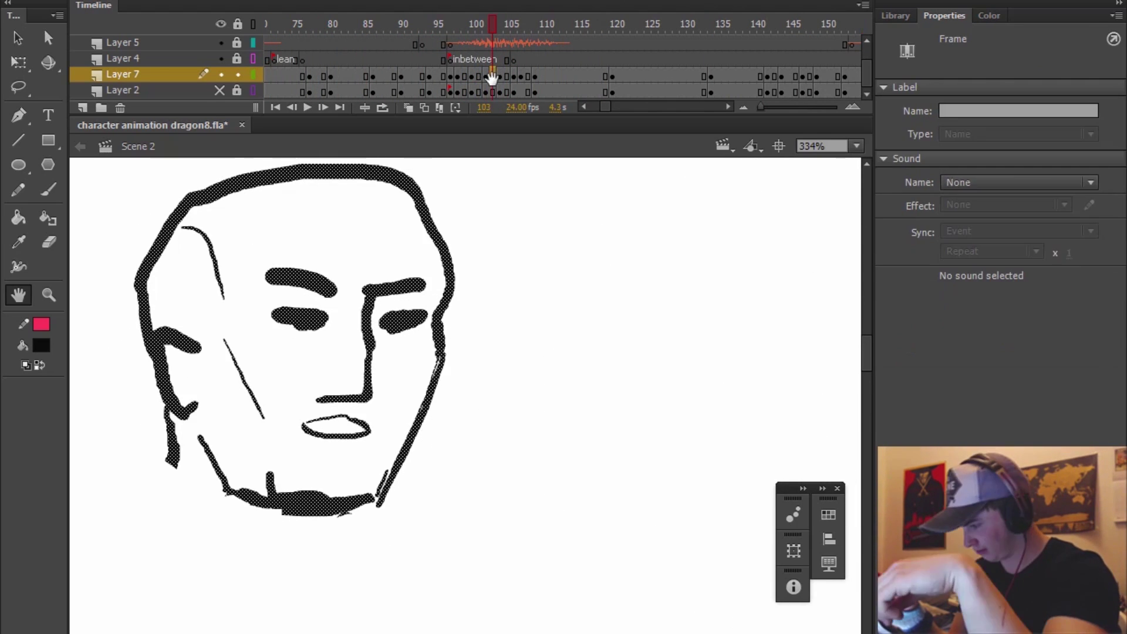
- Redraw the mouth on the Layer 7 head at frame 102 as a dark, nearly closed shape, using onion skinning as a guide
key("q")
left_click(485, 75)
left_click(409, 108)
left_click(341, 437)
key("b")
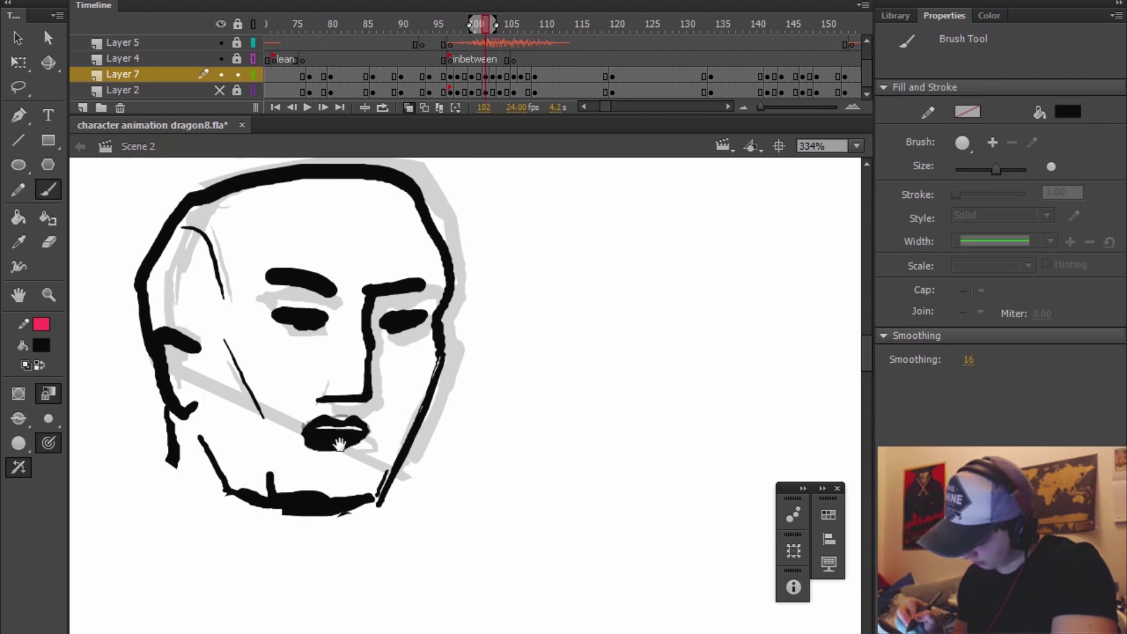
left_click(409, 107)
- Insert a keyframe on Layer 7 at frame 111 and erase the mouth from that head drawing
key("h")
mouse_move(485, 24)
left_mouse_down()
mouse_move(367, 13)
mouse_move(549, 26)
left_mouse_up()
left_click(548, 77)
key("F6")
key("q")
key("e")
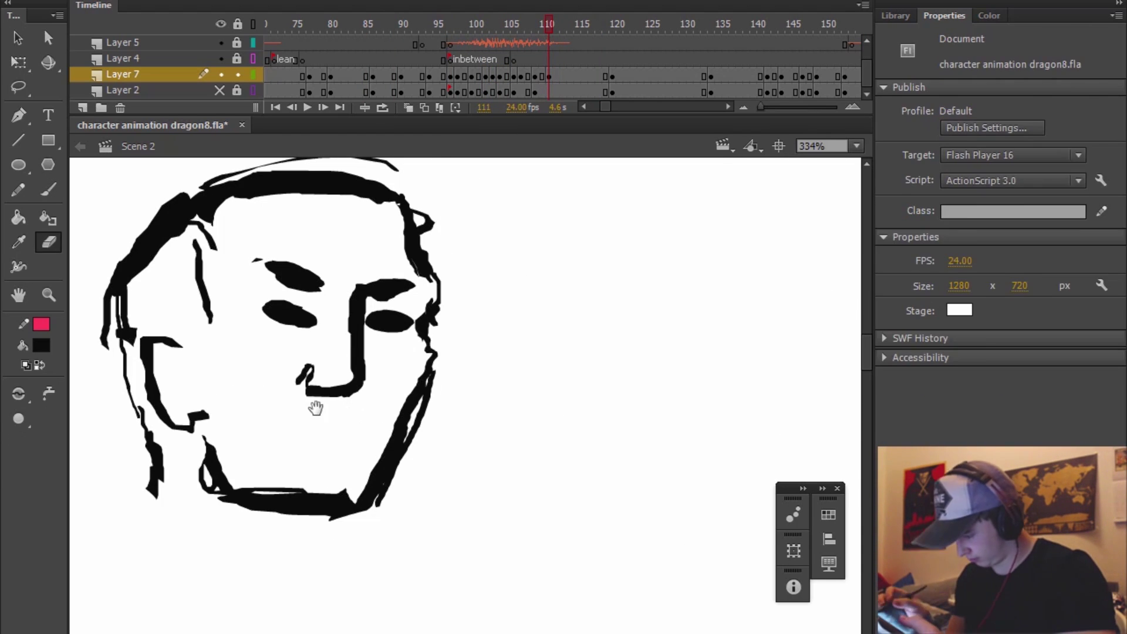
- Draw a new mouth on the Layer 7 head at frame 111 with onion skinning as a guide and adjust its shape
key("b")
left_click(409, 107)
key("q")
left_click(327, 433)
left_click_drag(327, 433, 327, 438)
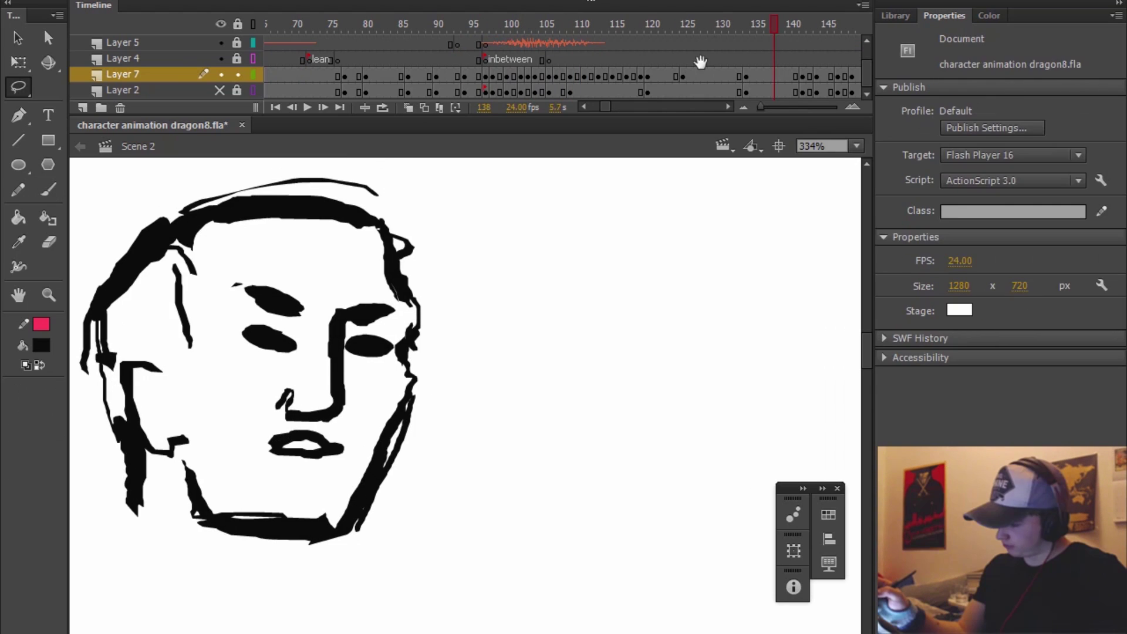
- Play back the Layer 7 heads from frame 72 and again from frame 80 to check the mouths against the audio
left_click(683, 77)
key("Return")
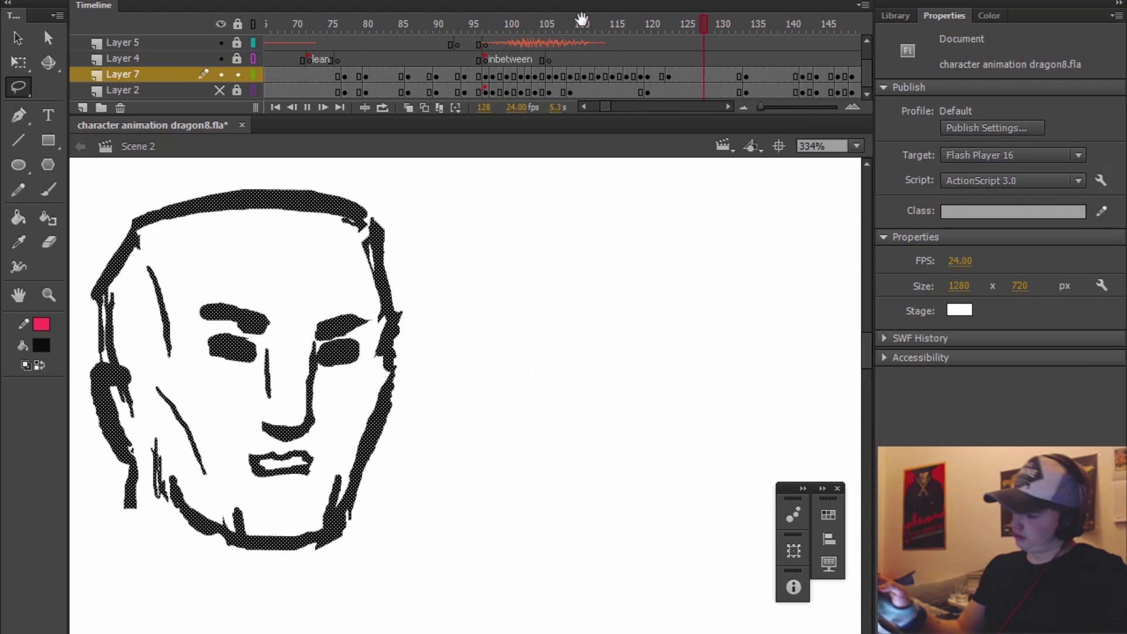
key("Return")
left_click_drag(689, 17, 418, 120)
left_click(309, 24)
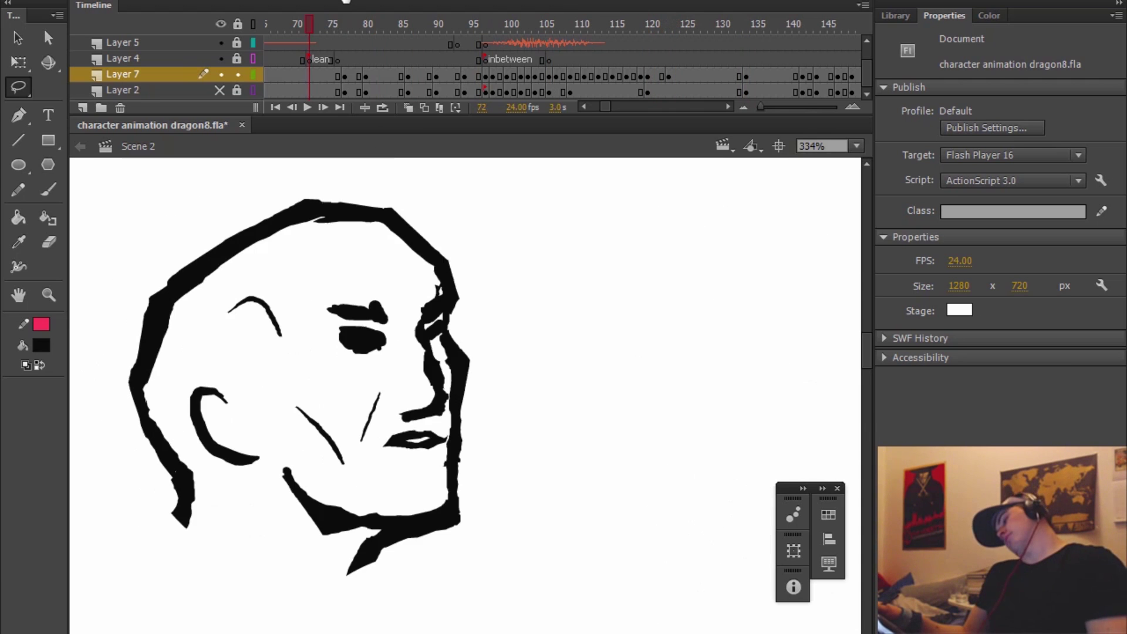
key("Return")
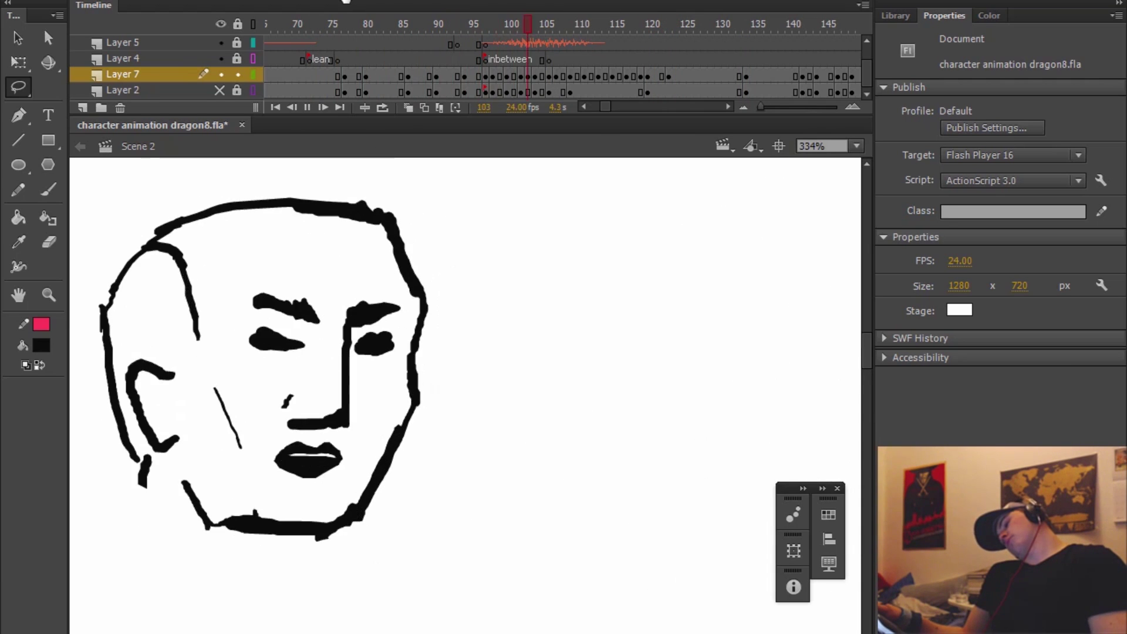
key("Return")
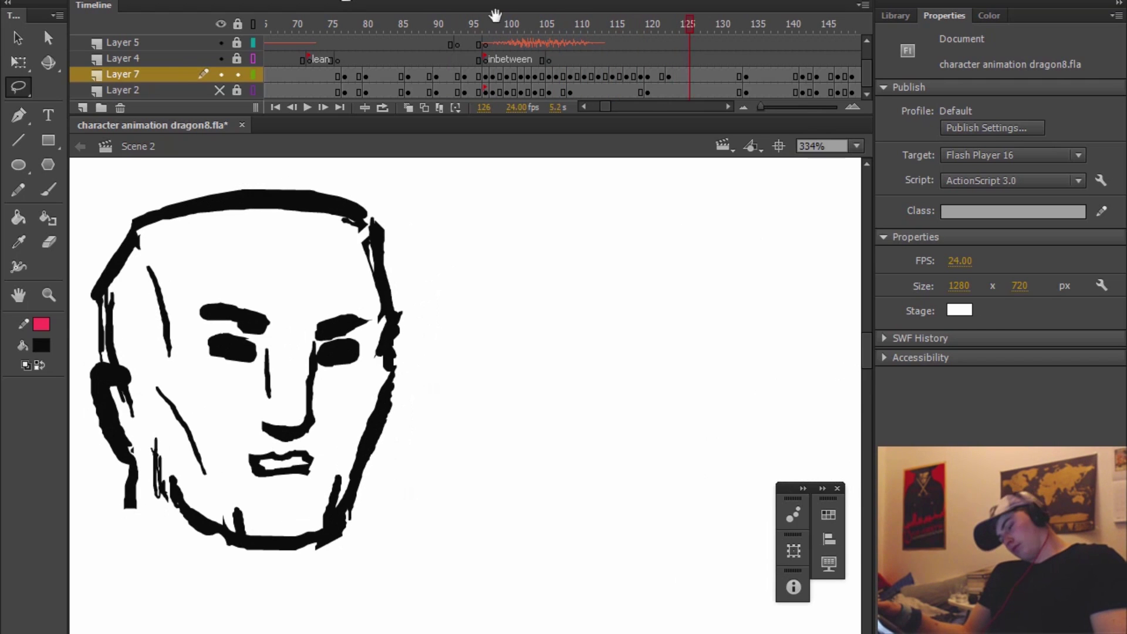
key("Return")
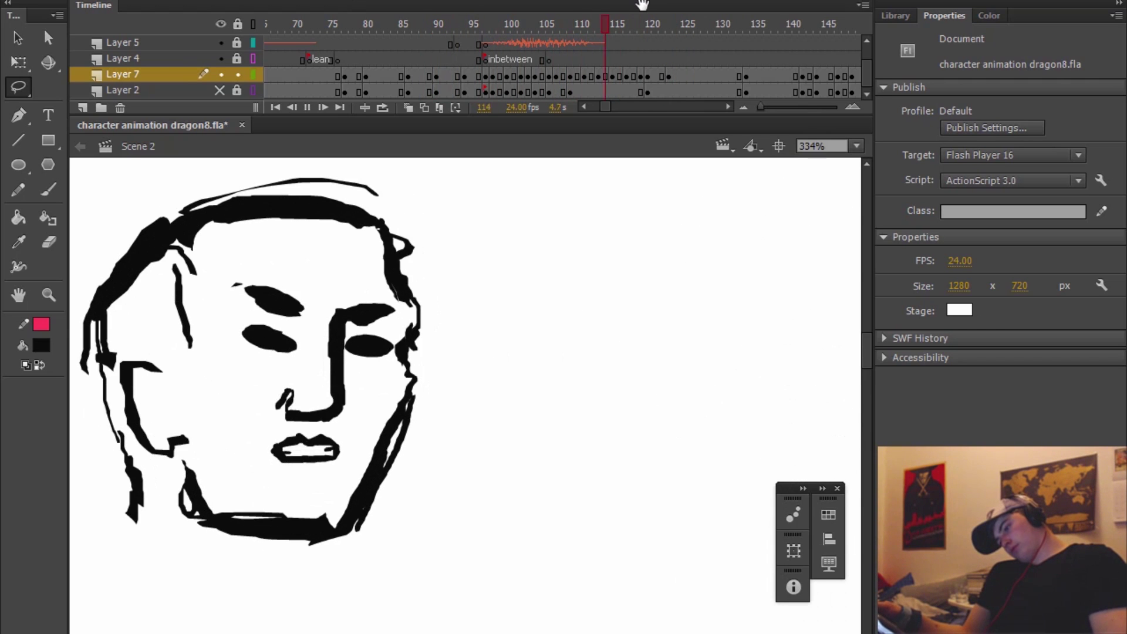
key("Return")
left_click(364, 31)
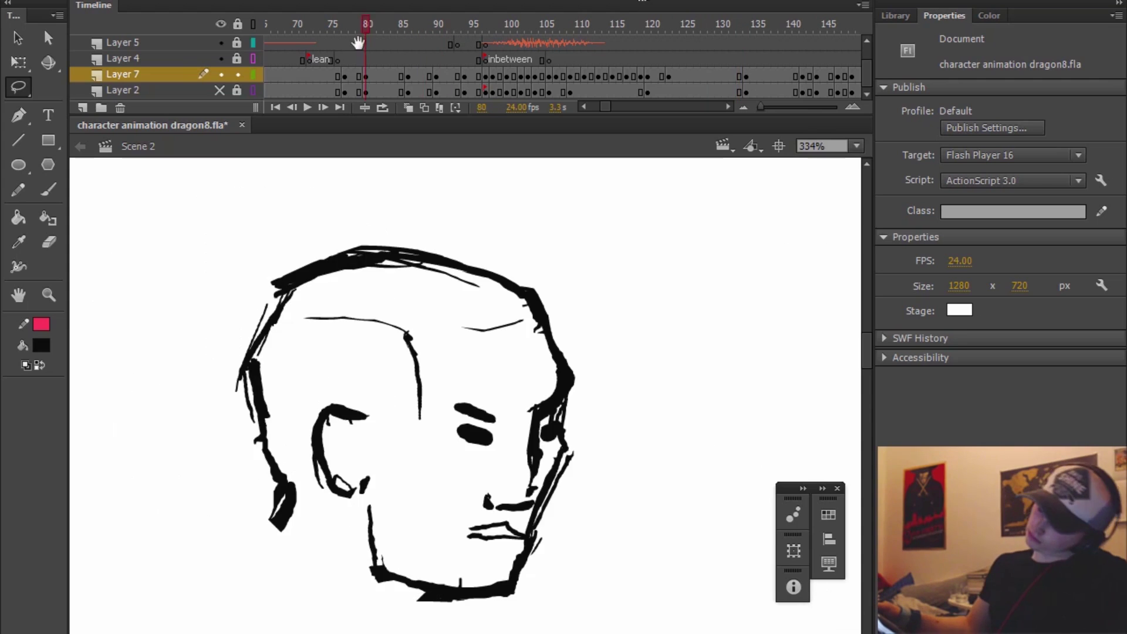
key("Return")
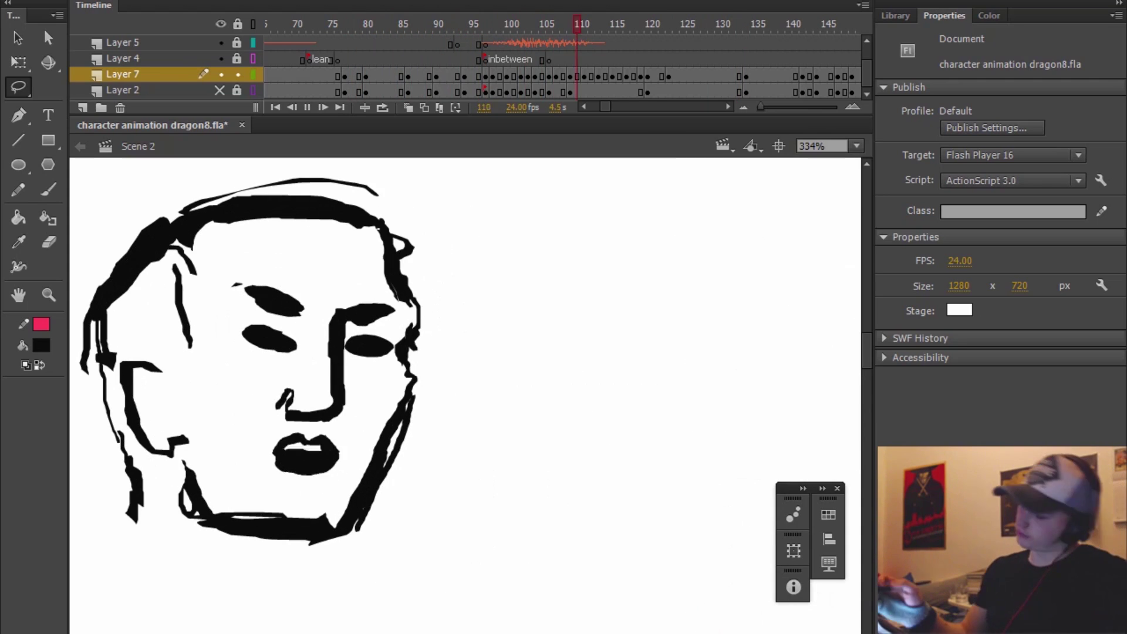
key("Return")
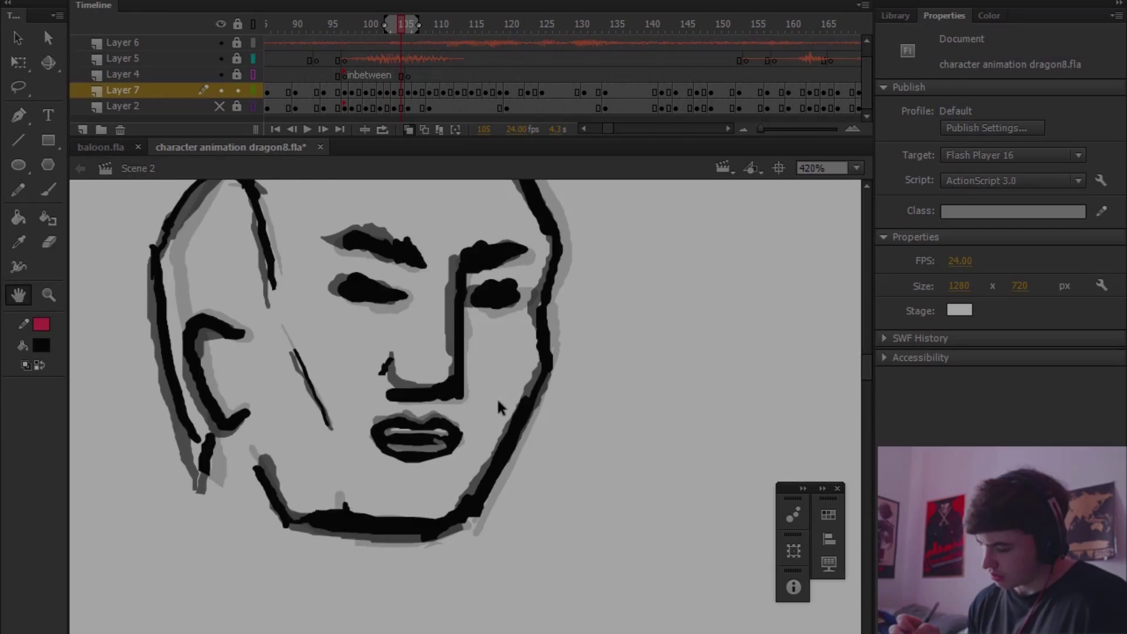
- Rework the mouth on the Layer 7 head at frame 107 over the onion-skinned neighbouring drawings
key("q")
key("period")
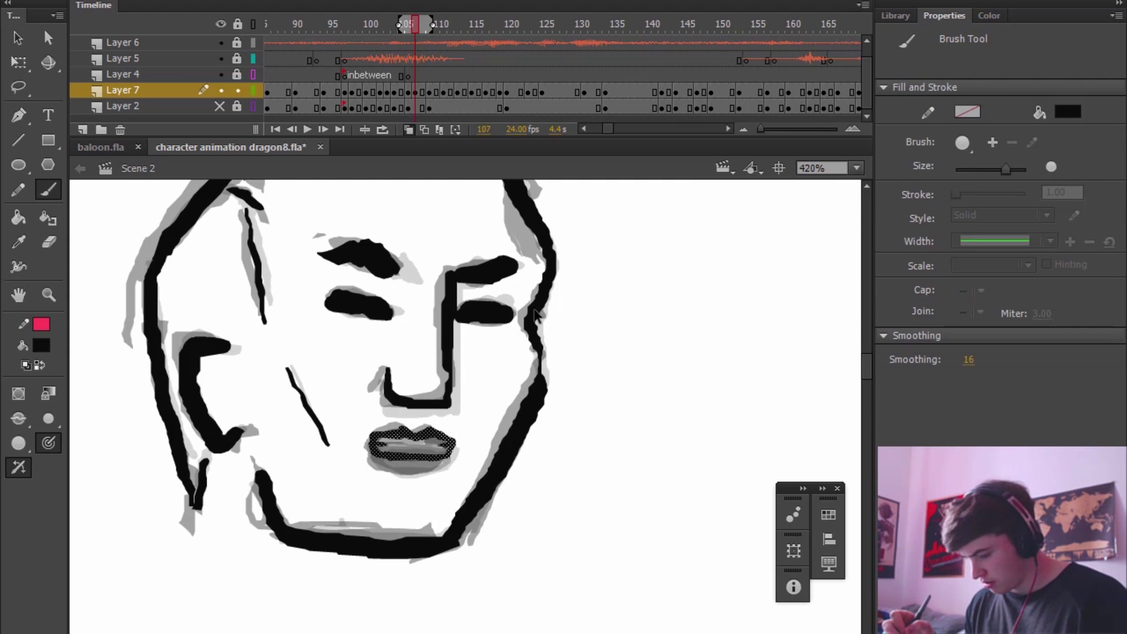
key("period")
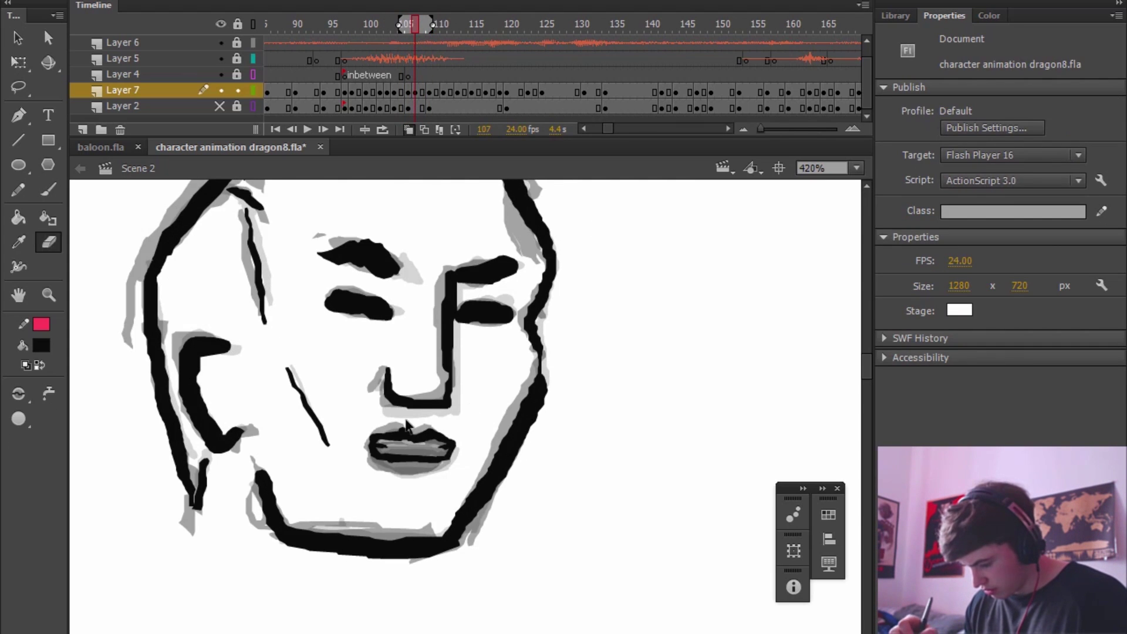
key("b")
- Adjust the mouths on the Layer 7 heads after frame 107, ending with a small dark mouth at frame 111
key("period")
key("q")
left_click(434, 451)
key("b")
key("period")
key("period")
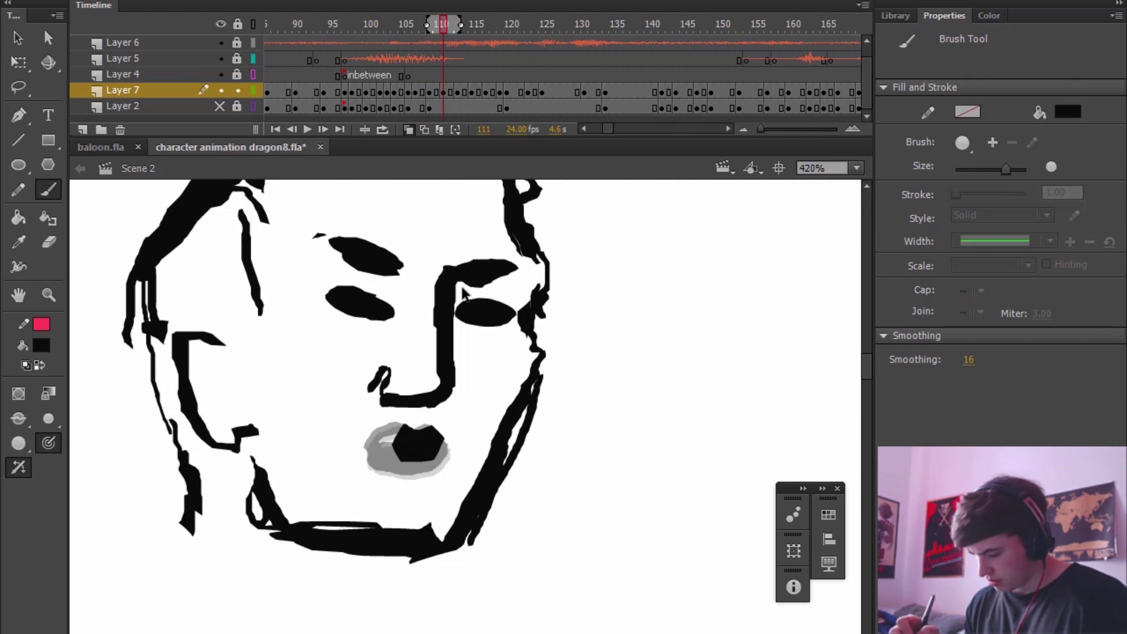
- Shape a wide, dark open mouth with a light strip for the upper teeth on the Layer 7 head at frame 113
key("period")
key("period")
key("q")
key("b")
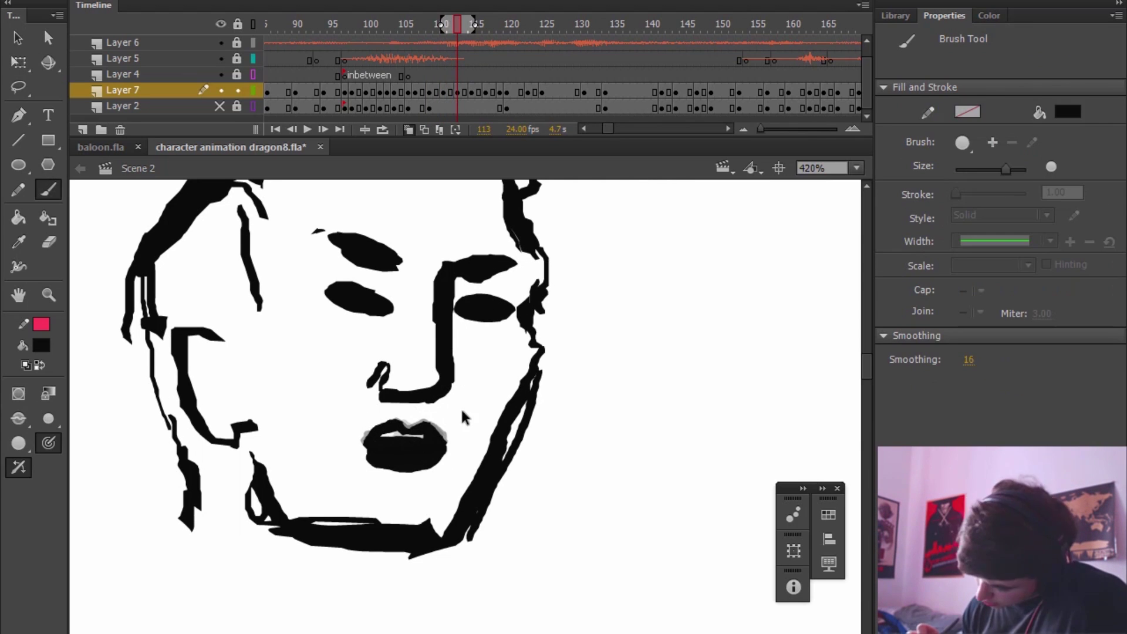
key("e")
- Paint a narrower, nearly closed mouth on the Layer 7 head at frame 117, checking it against the following frames
key("period")
key("period")
key("period")
key("period")
key("period")
key("period")
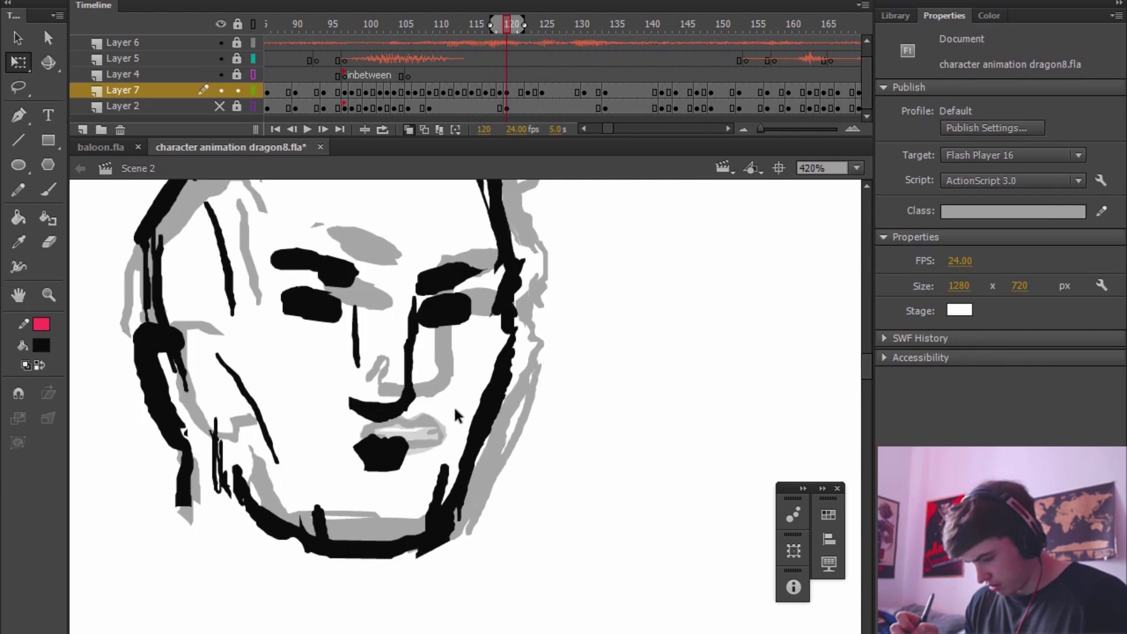
key("comma")
key("comma")
key("b")
left_click_drag(382, 439, 430, 446)
left_click_drag(404, 447, 380, 445)
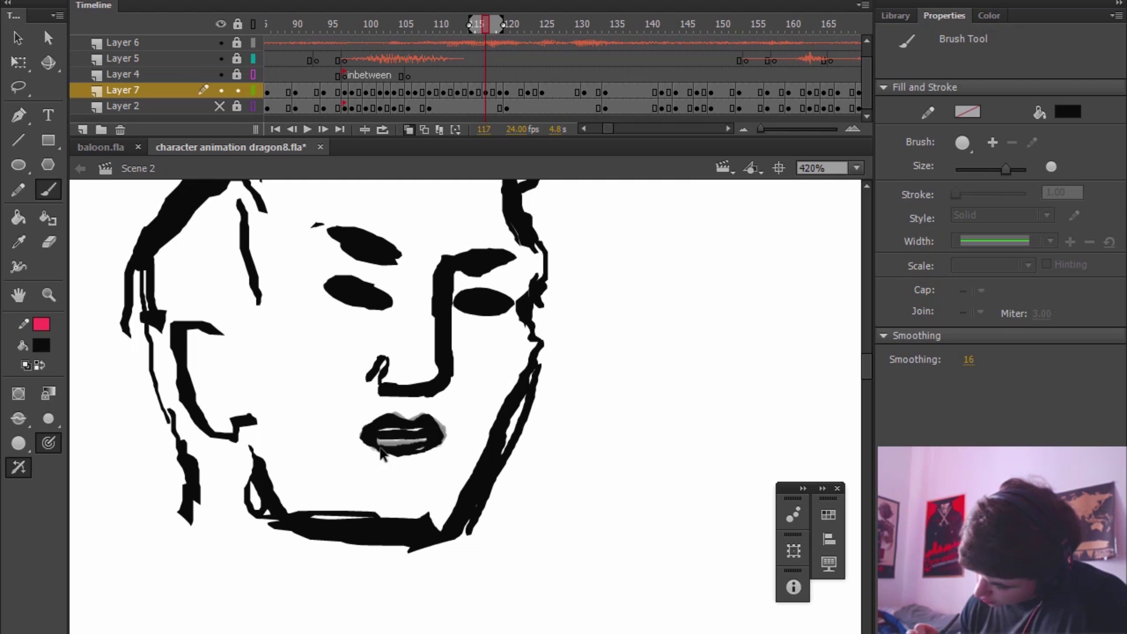
- Rework the small dark mouth on the Layer 7 head at frame 120 and touch up the mouths just after it
key("period")
key("period")
key("period")
key("period")
key("comma")
key("comma")
key("period")
key("q")
key("b")
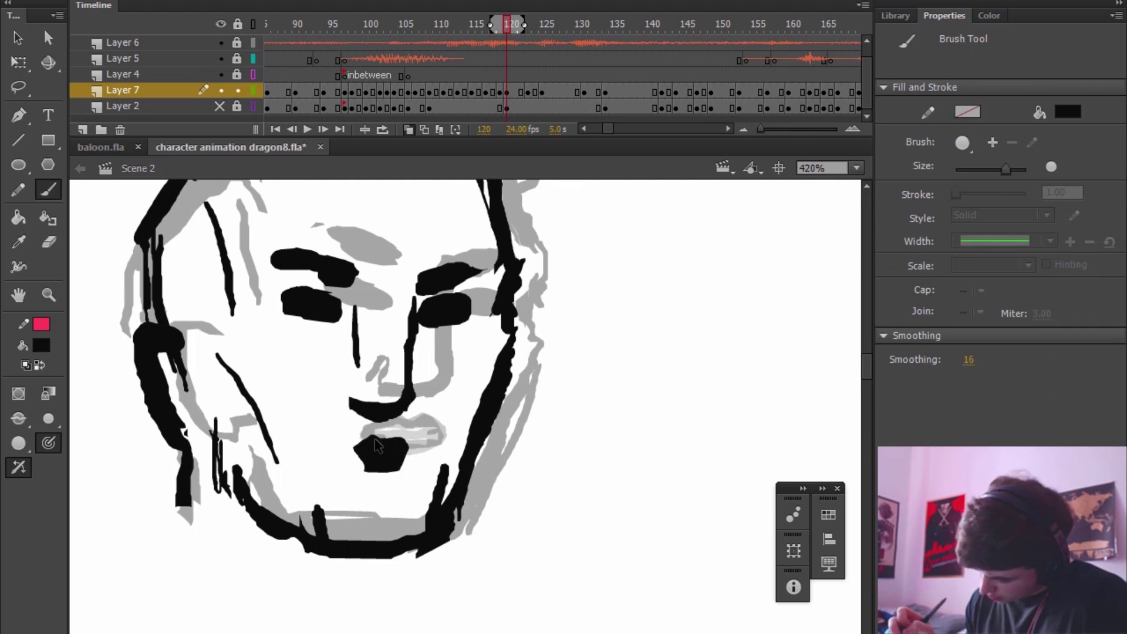
key("period")
key("period")
key("e")
key("comma")
left_click_drag(472, 340, 461, 318)
- Select the mouth on the Layer 7 head at frame 126 and scale it to about 22.9 by 13.6 px
key("period")
key("period")
key("period")
key("period")
key("period")
key("q")
left_click_drag(343, 450, 455, 397)
left_click_drag(394, 438, 394, 448)
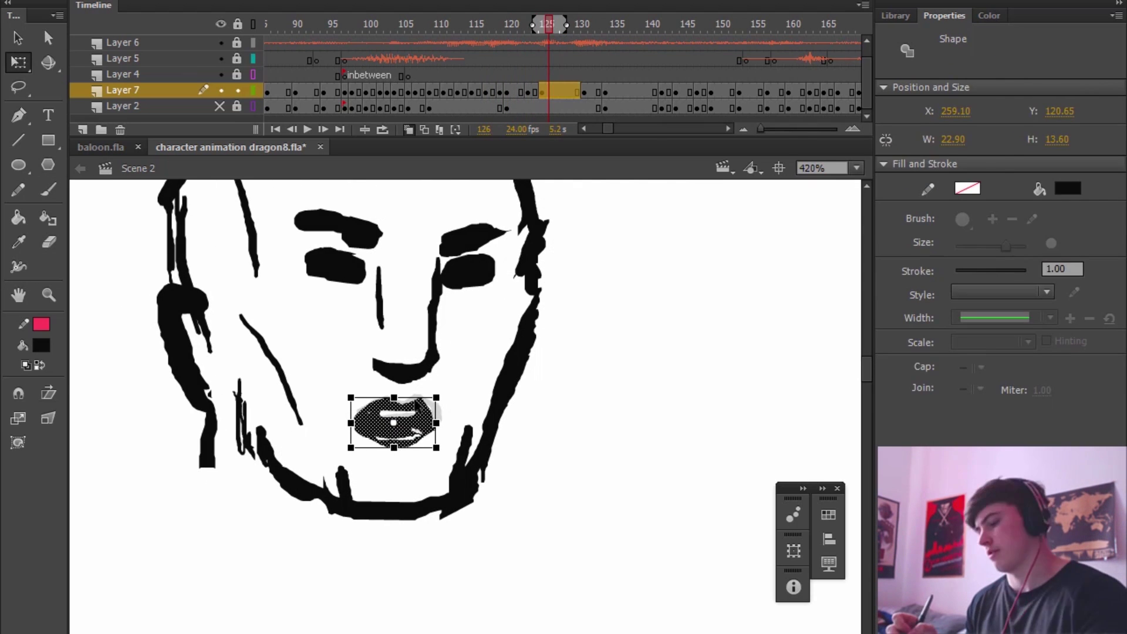
left_click(477, 390)
- Play back and step through the Layer 7 drawings from frame 126 back to frame 99 to review the mouth shapes
key("period")
key("period")
key("period")
key("comma")
key("comma")
key("comma")
key("comma")
key("comma")
key("comma")
key("comma")
key("comma")
key("comma")
key("comma")
key("comma")
key("comma")
key("Return")
key("comma")
key("comma")
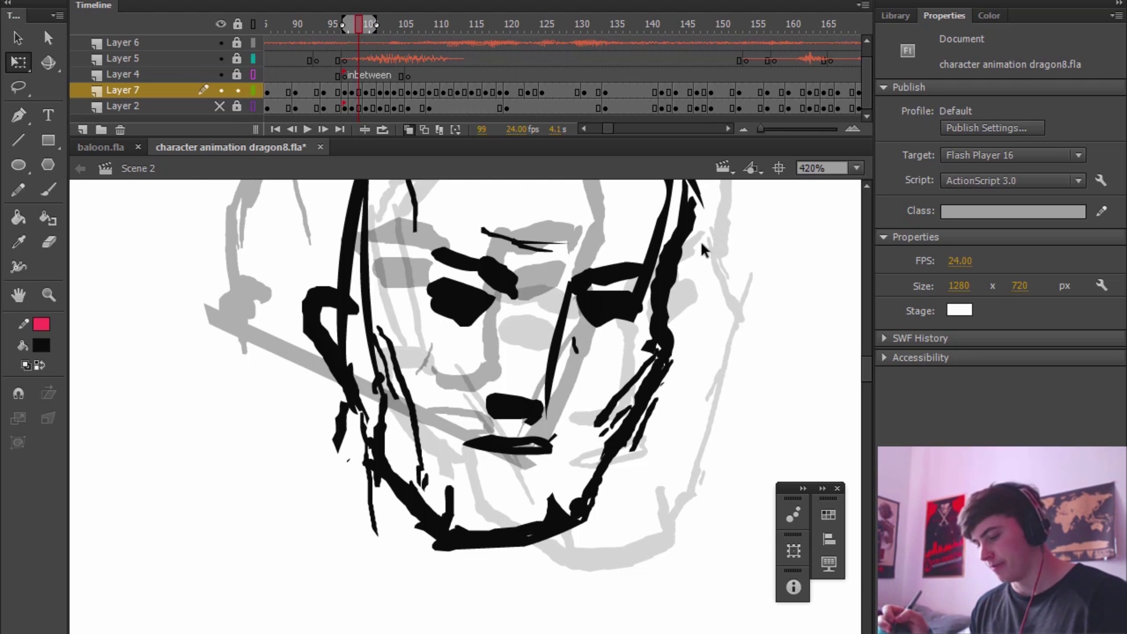
- Stretch the mouth on the Layer 7 head at frame 104 downwards to a height of 13.9 px
key("period")
key("period")
key("period")
key("period")
key("period")
left_click(470, 418)
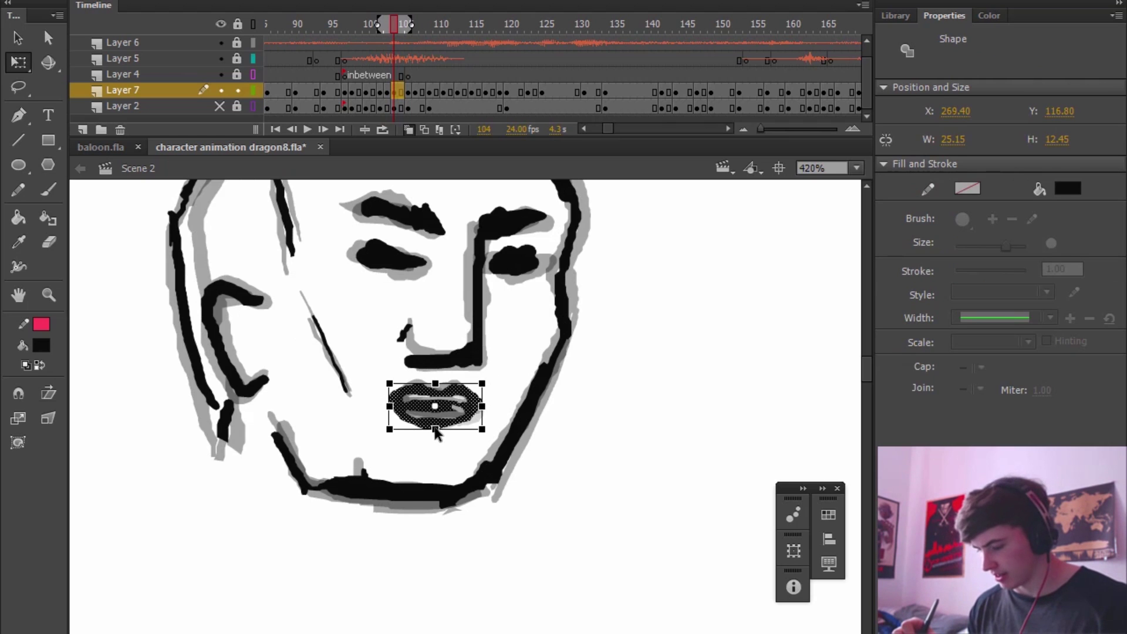
left_click_drag(435, 430, 436, 436)
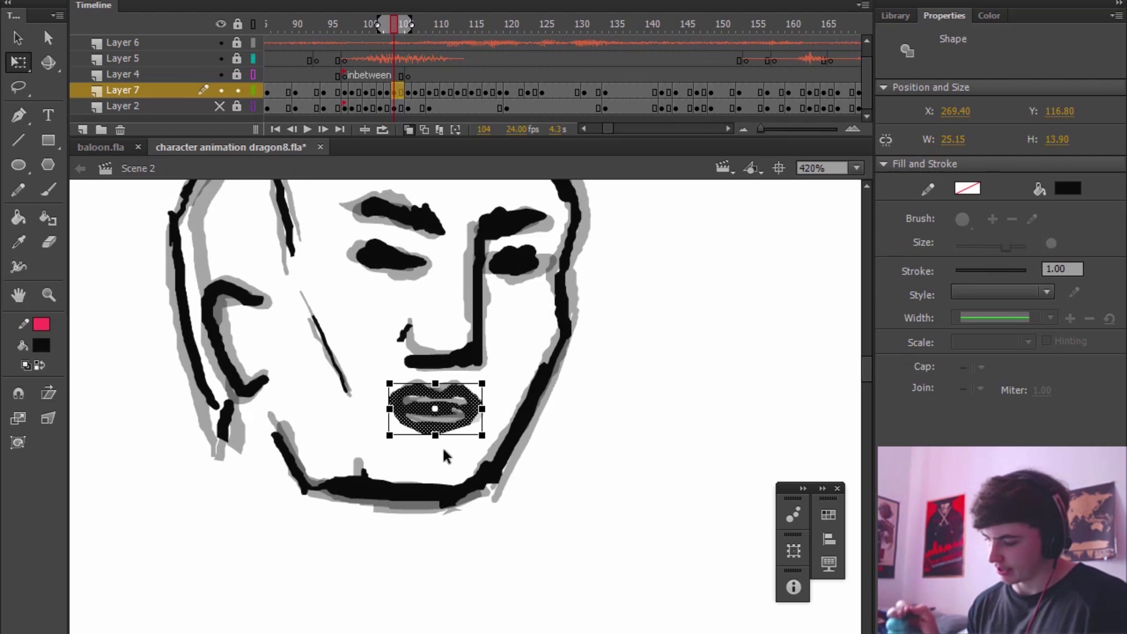
left_click(444, 455)
- Flip back and forth through the Layer 7 drawings at frames 103 to 107 to compare how the mouth opens
key("b")
key("period")
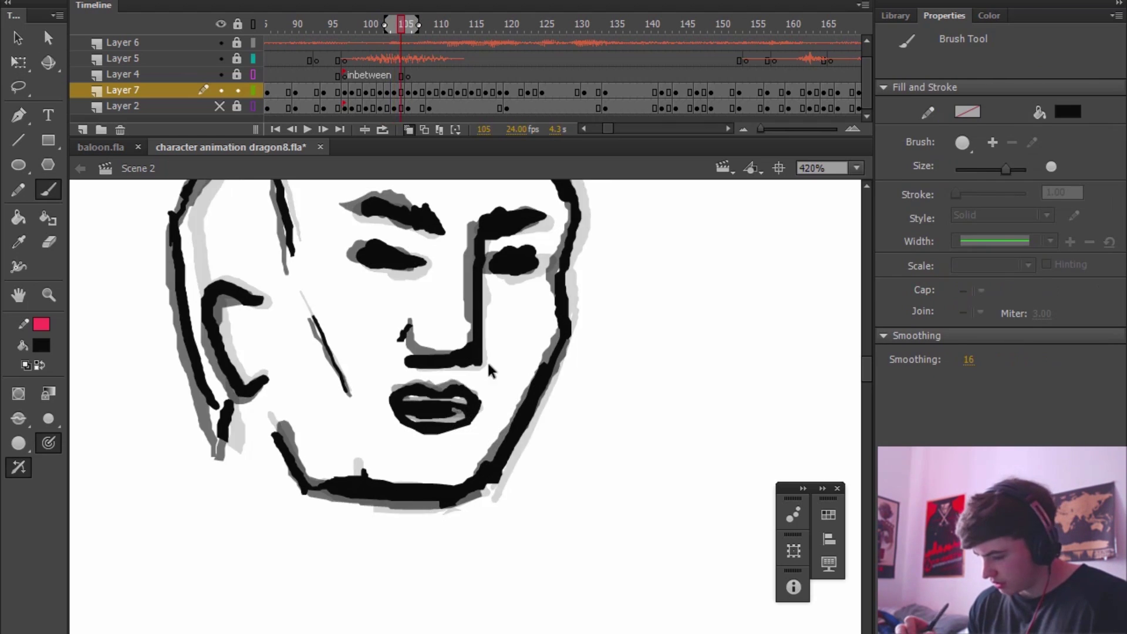
key("period")
key("comma")
key("comma")
key("comma")
key("period")
key("period")
key("period")
key("period")
key("q")
left_click(441, 418)
key("comma")
key("comma")
key("comma")
key("comma")
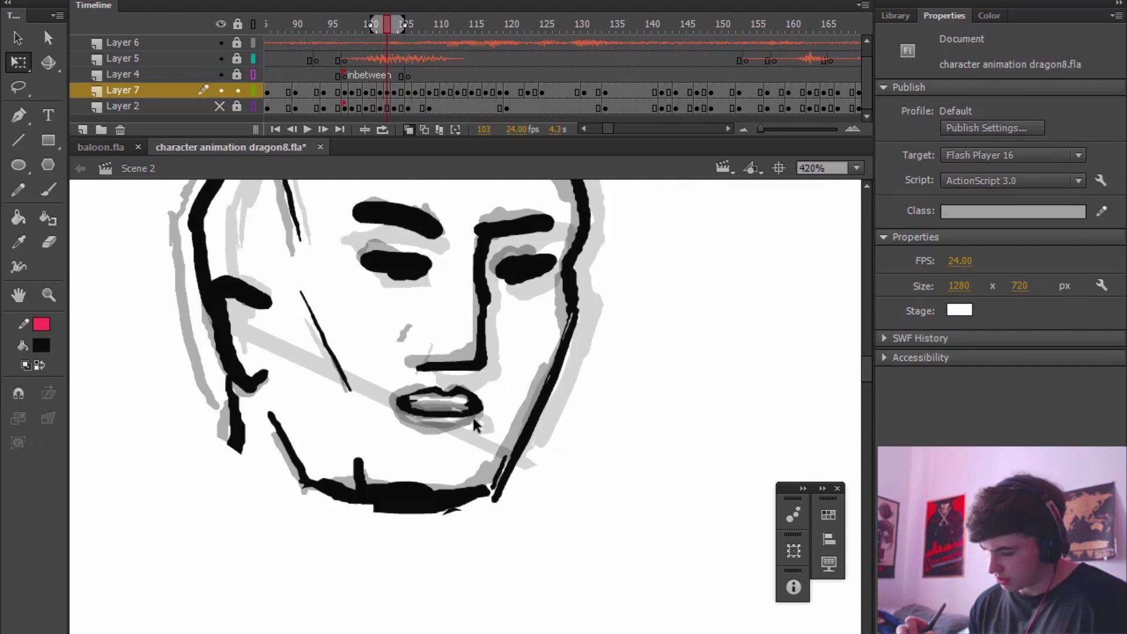
- Reduce the height of the mouth on the Layer 7 head at frame 108 with Free Transform
key("period")
key("period")
key("period")
key("period")
key("period")
left_click(435, 417)
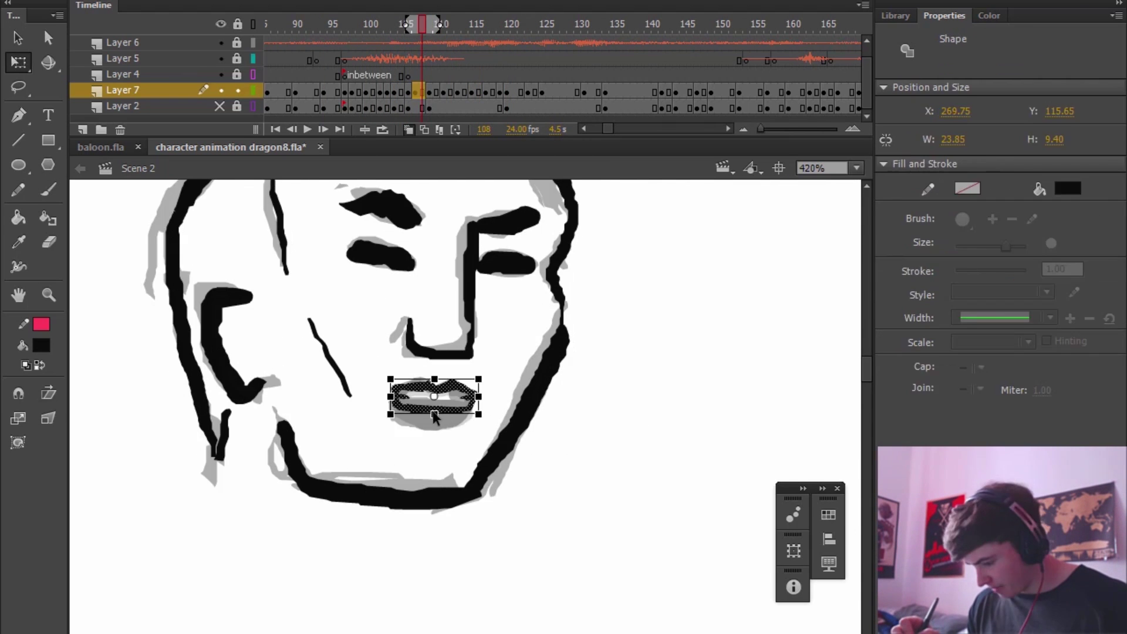
key("period")
key("comma")
left_click(495, 346)
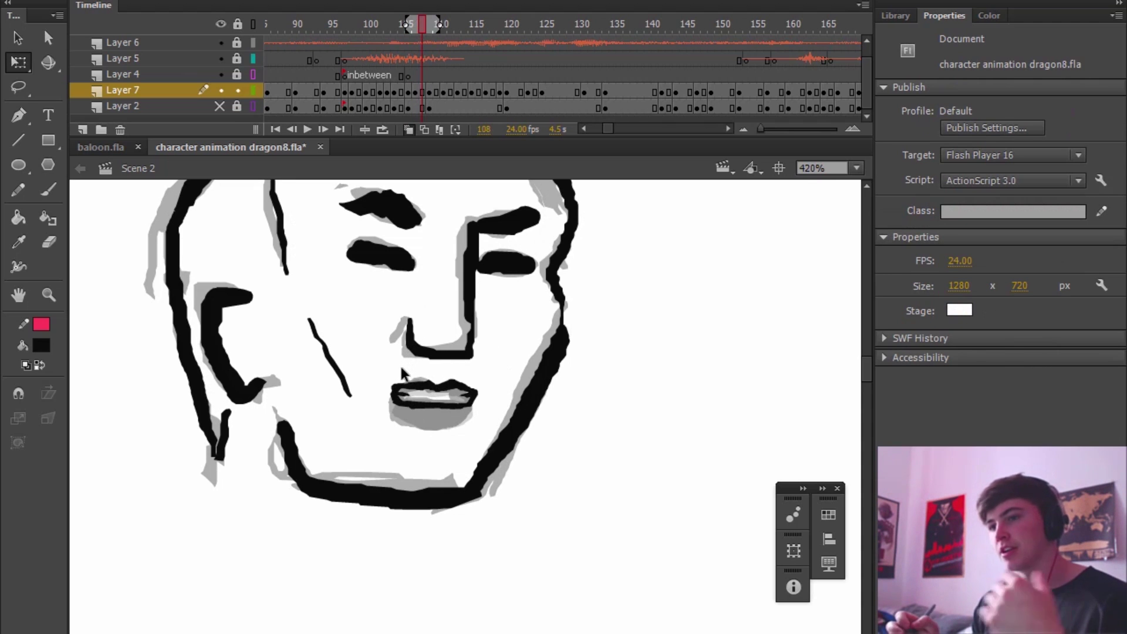
- Step through the Layer 7 drawings from frame 108 to frame 115 to review the mouth shapes
key("period")
key("period")
key("period")
key("period")
key("period")
key("period")
key("period")
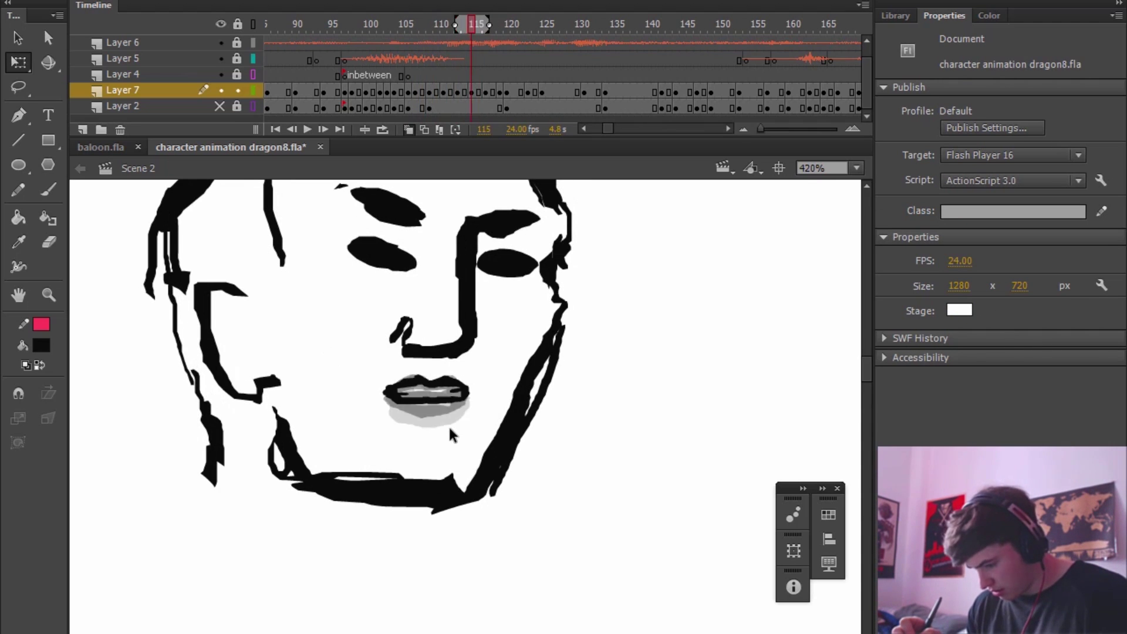
- Reshape the mouth on the Layer 7 head at frame 125
key("period")
key("period")
key("period")
key("period")
key("period")
key("period")
key("period")
key("period")
key("period")
key("period")
left_click(399, 428)
left_click_drag(393, 449, 404, 425)
key("i")
left_click(379, 441)
key("b")
- Adjust the mouth on the Layer 7 head at frame 131 with Free Transform
key("period")
key("period")
key("period")
key("period")
key("period")
key("period")
key("q")
left_click(404, 420)
left_click(567, 341)
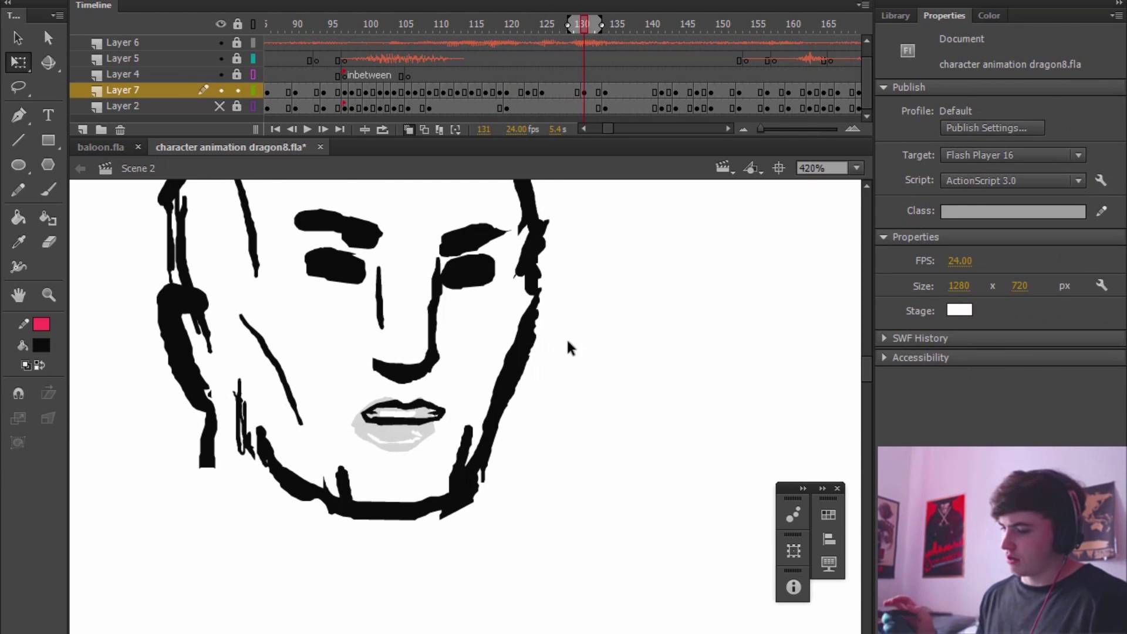
- Step back through the Layer 7 drawings from frame 131 to about frame 115 to review the mouth shapes
key("comma")
key("comma")
key("comma")
key("comma")
key("comma")
key("comma")
key("comma")
key("comma")
key("comma")
key("comma")
key("comma")
key("comma")
key("comma")
key("comma")
key("comma")
key("comma")
- Play the animation repeatedly from about frame 91 to check the mouth shapes against the audio
left_click(309, 24)
key("Return")
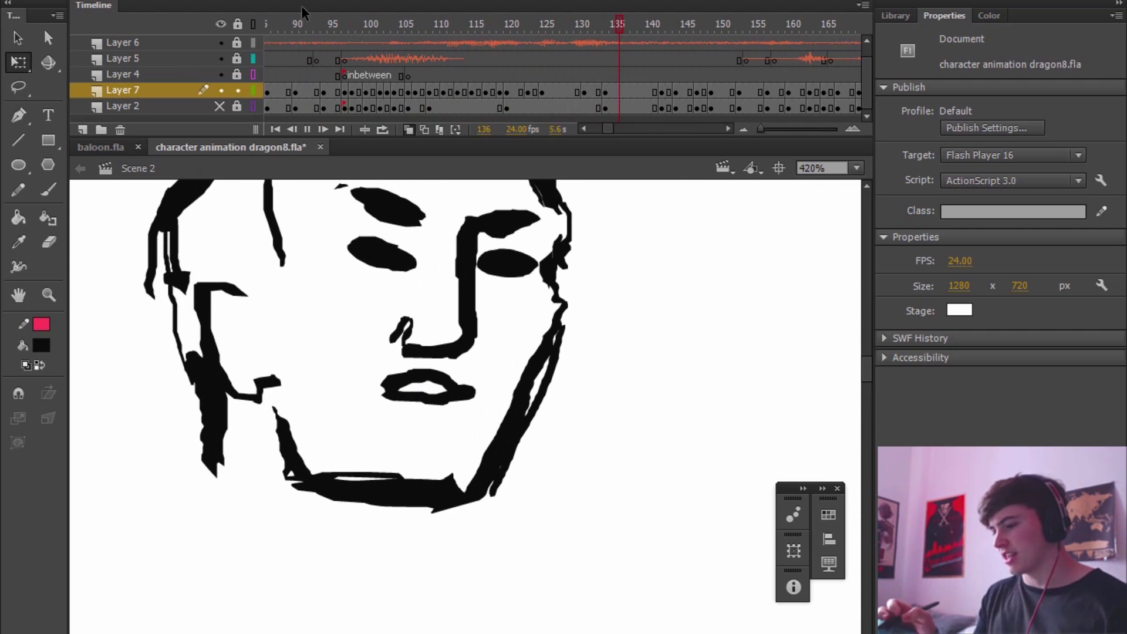
key("Return")
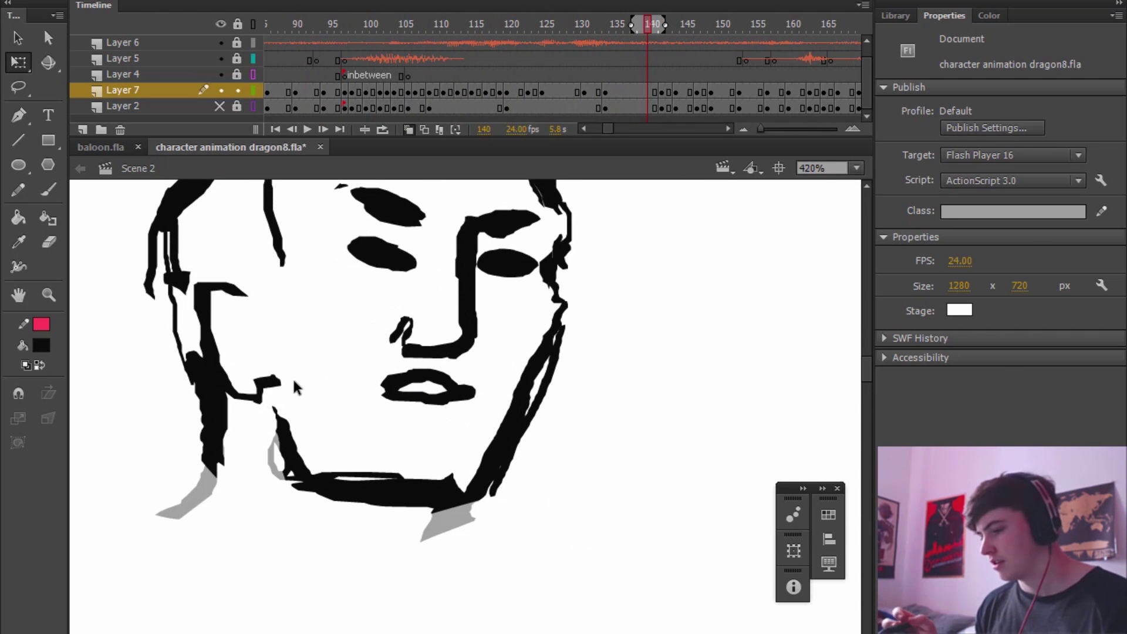
left_click(310, 25)
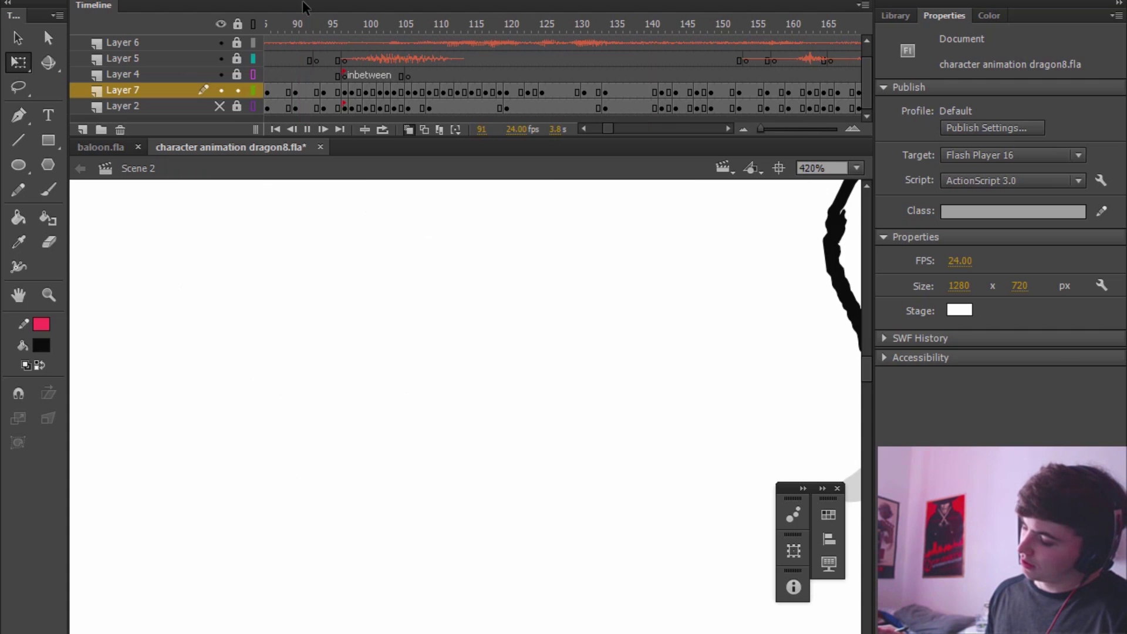
key("Return")
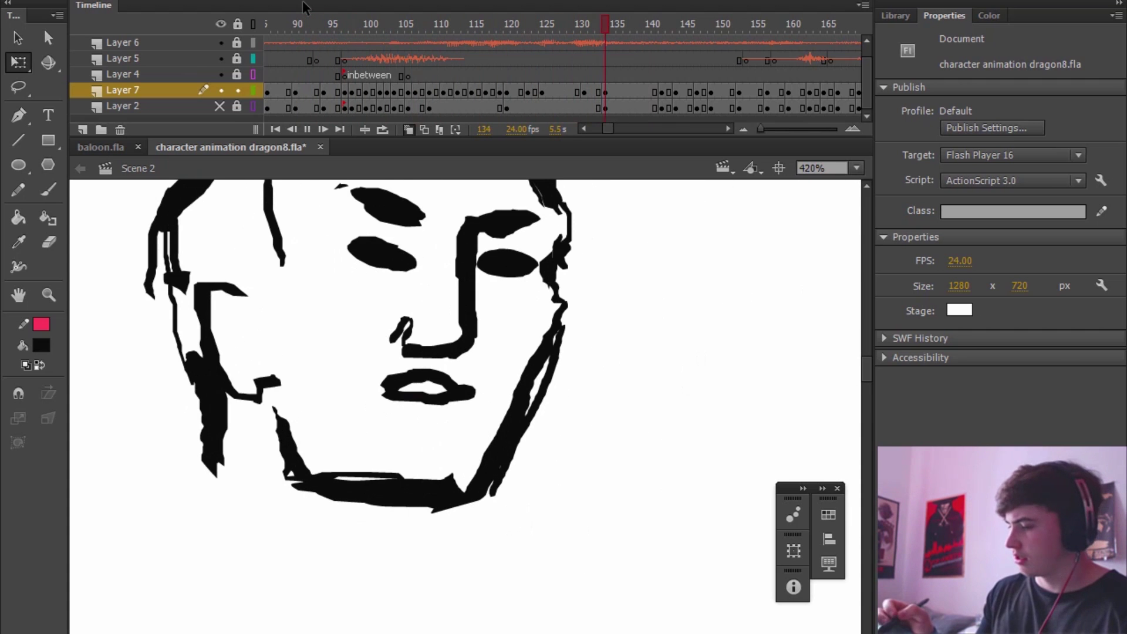
left_click(310, 23)
key("Return")
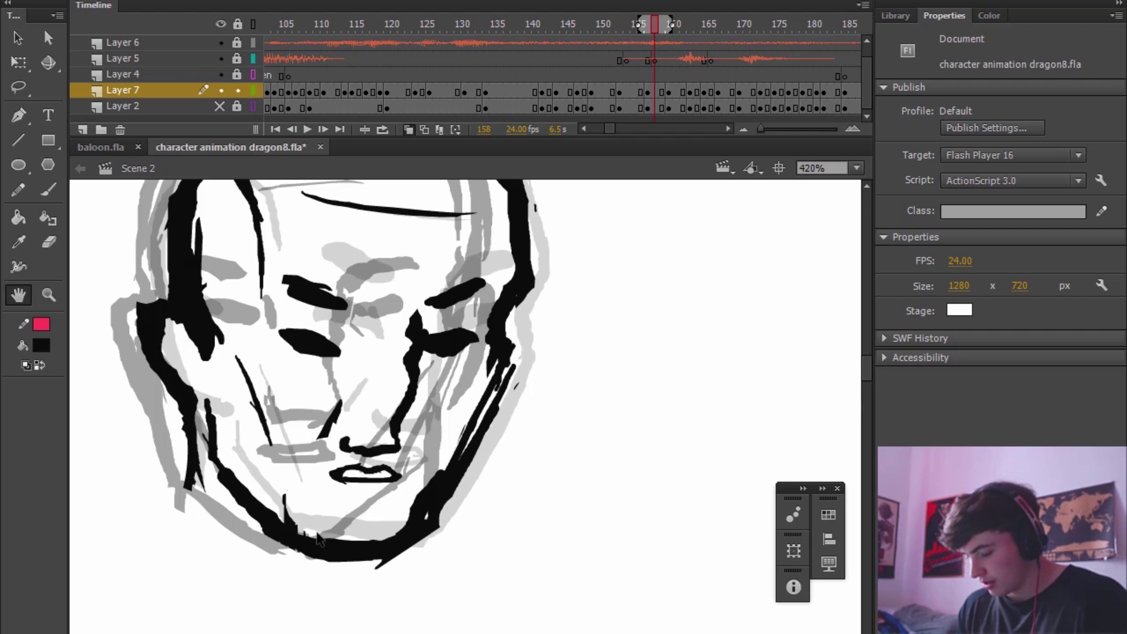
- Flip between the Layer 7 drawings at frames 157 to 161 to compare the mouth shapes
key("period")
key("period")
key("period")
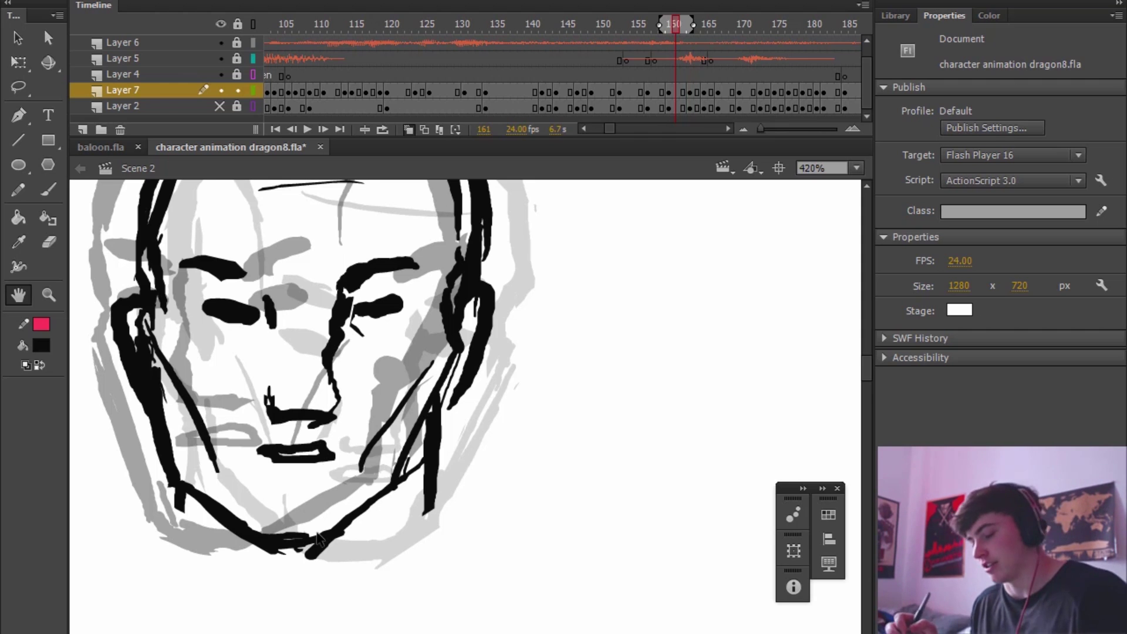
left_click_drag(562, 327, 590, 330)
key("comma")
key("comma")
key("comma")
key("comma")
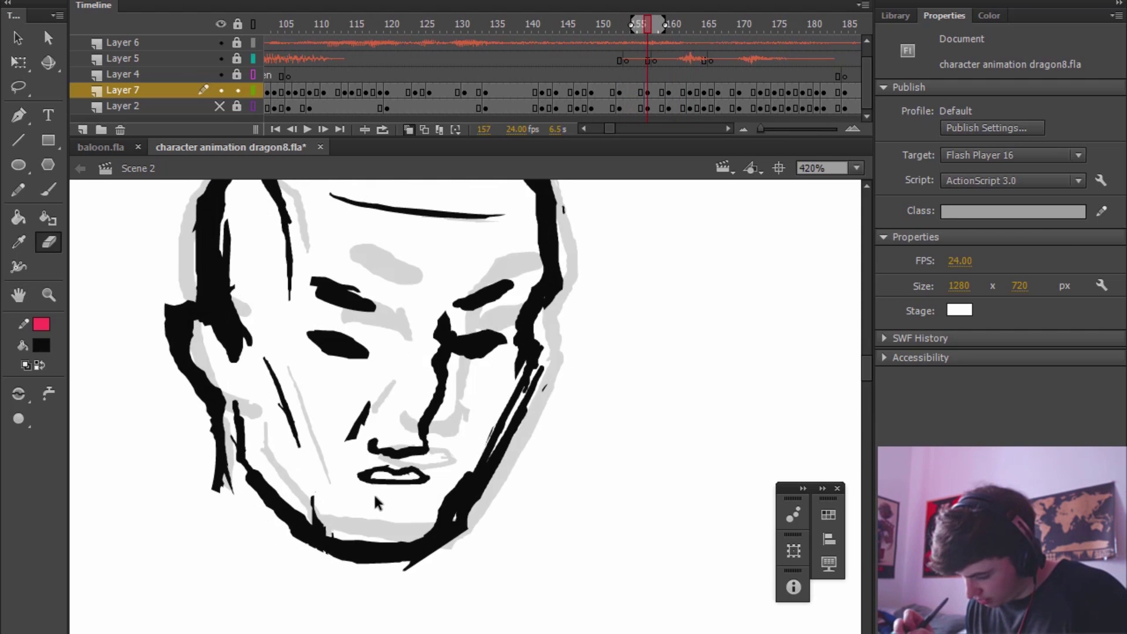
- Redraw the mouth on the Layer 7 head at frame 161 as a more open shape with the brush and eraser
key("period")
key("period")
key("period")
key("period")
mouse_move(358, 451)
left_mouse_down()
mouse_move(335, 439)
mouse_move(345, 445)
left_mouse_up()
key("b")
key("e")
key("b")
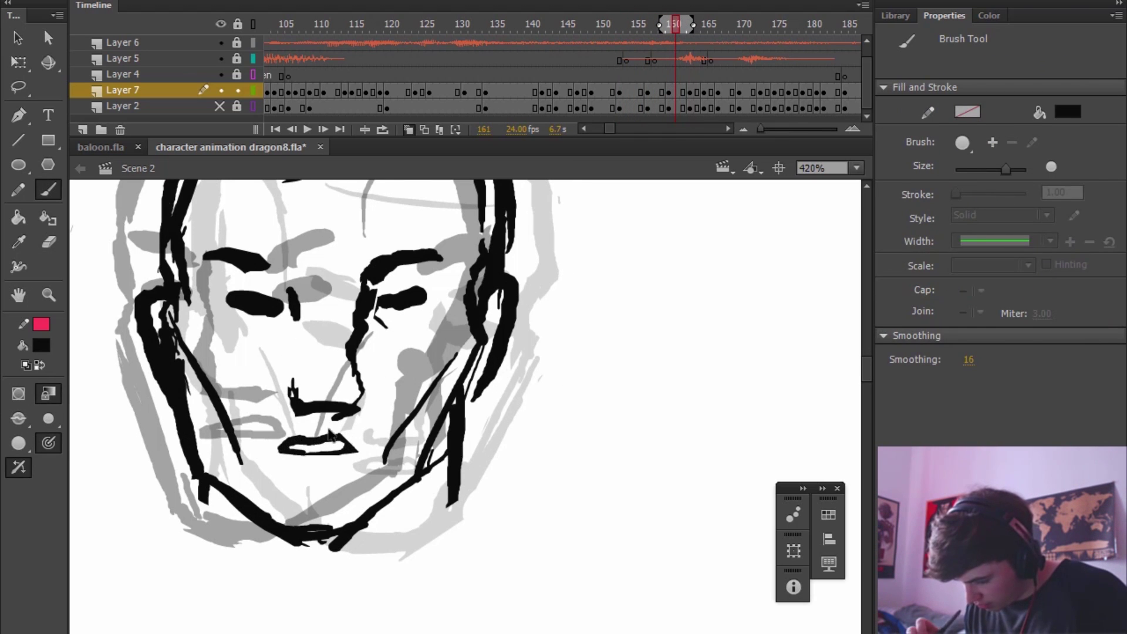
- Redraw the mouths on the Layer 7 heads at frames 163 to 166 with the brush and eraser
key("period")
key("period")
mouse_move(211, 470)
left_mouse_down()
mouse_move(248, 468)
mouse_move(232, 466)
left_mouse_up()
key("period")
key("period")
key("period")
key("e")
key("b")
key("comma")
key("comma")
key("comma")
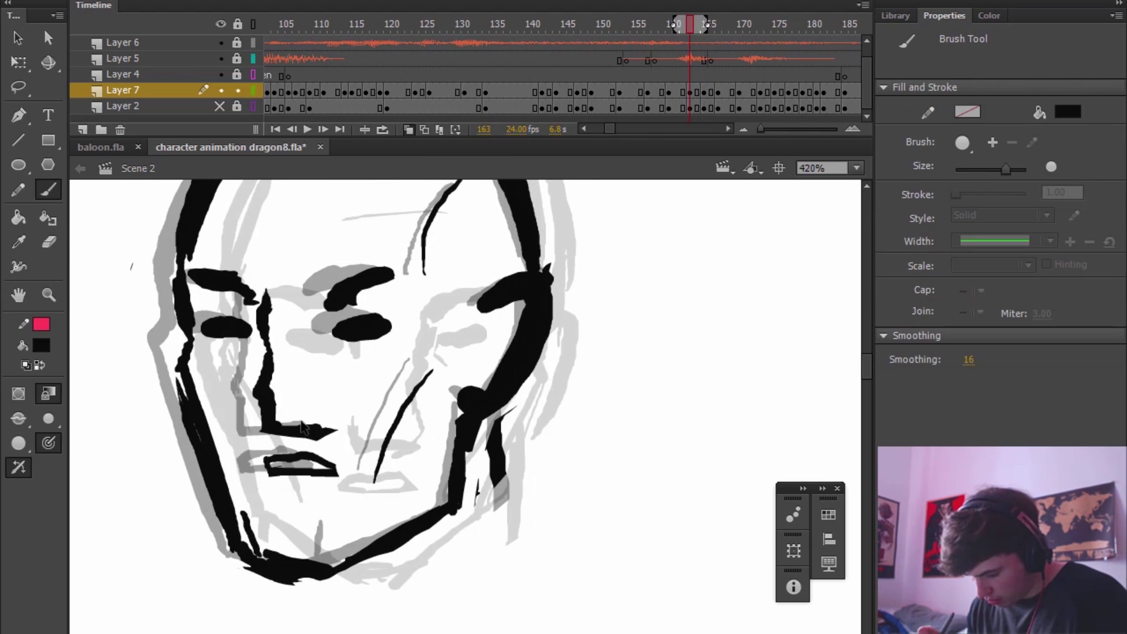
- Refine the mouth at frame 163 and redraw the slightly open mouth at frame 168 on Layer 7
left_click_drag(338, 413, 329, 442)
key("period")
key("period")
key("period")
key("period")
left_click_drag(241, 476, 275, 489)
key("e")
key("b")
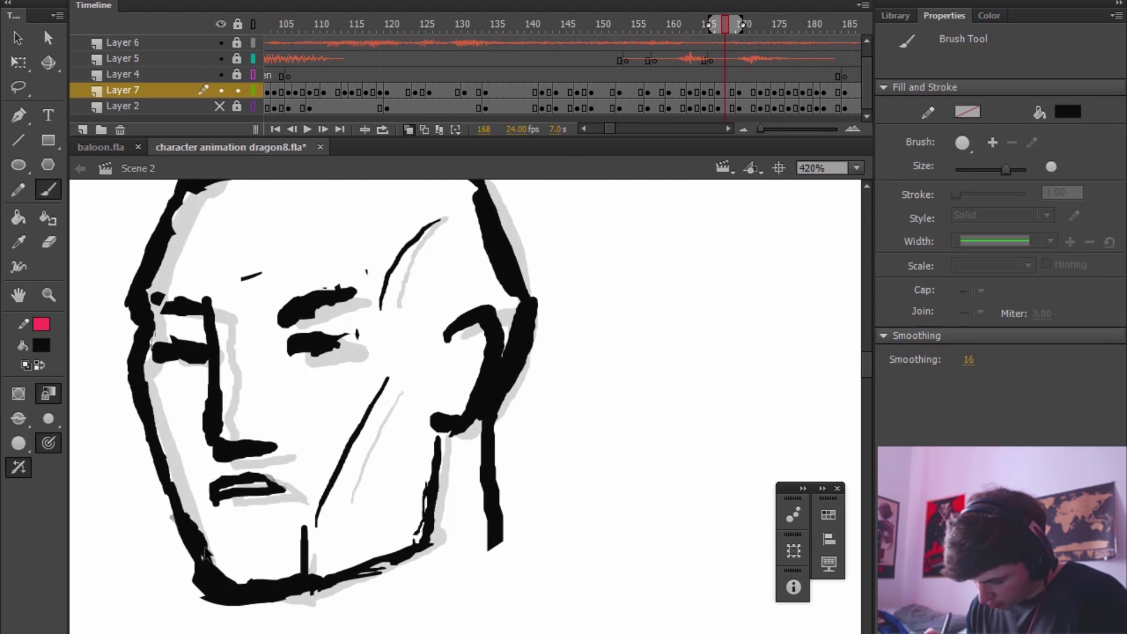
key("e")
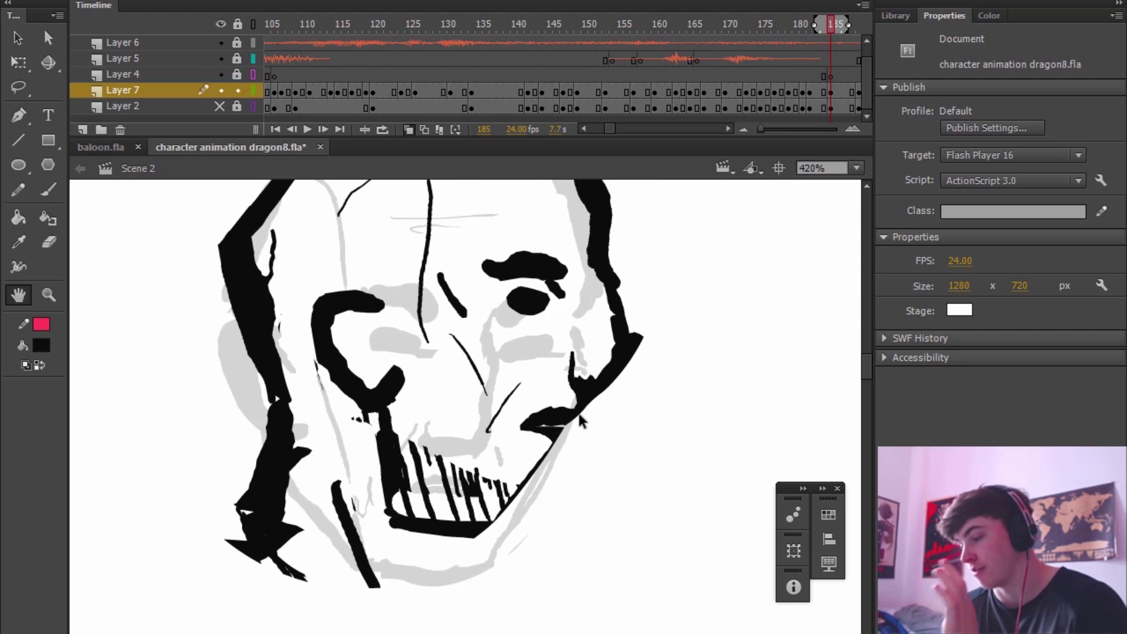
- Step through the Layer 7 profile drawings from frame 185 to 191 and back, and play them to check the mouth timing
key("period")
key("period")
key("period")
key("period")
key("period")
key("period")
key("period")
key("period")
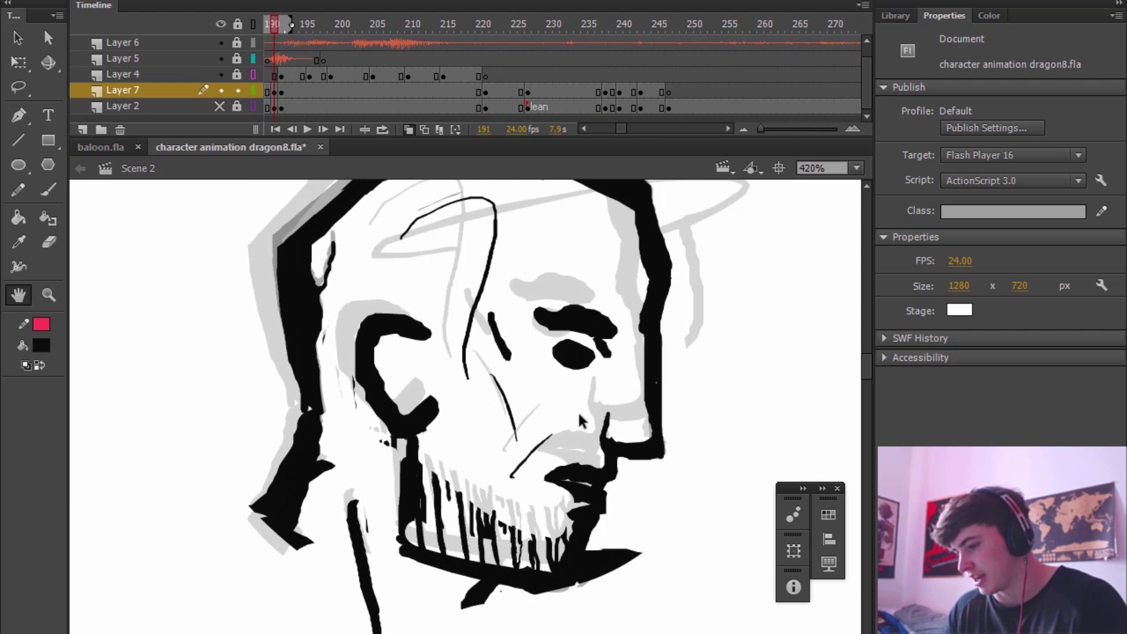
key("comma")
key("comma")
key("comma")
key("comma")
key("comma")
key("comma")
key("comma")
key("comma")
key("comma")
key("comma")
key("Return")
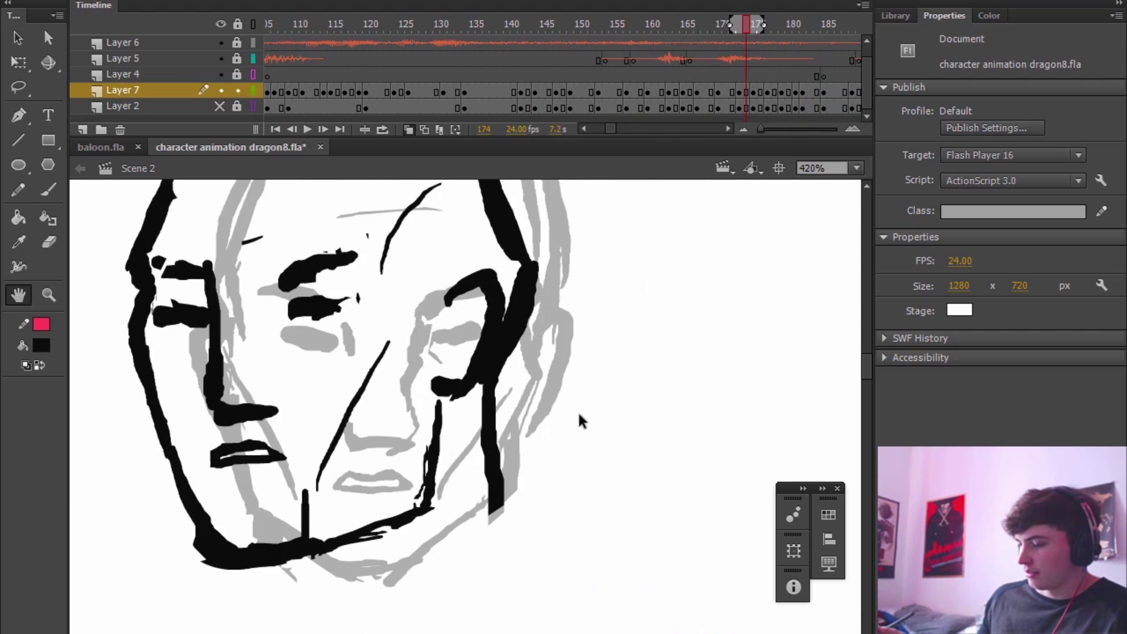
- Lasso the lower lip and jaw of the Layer 7 profile at frame 192 and transform them downwards to open the mouth
key("l")
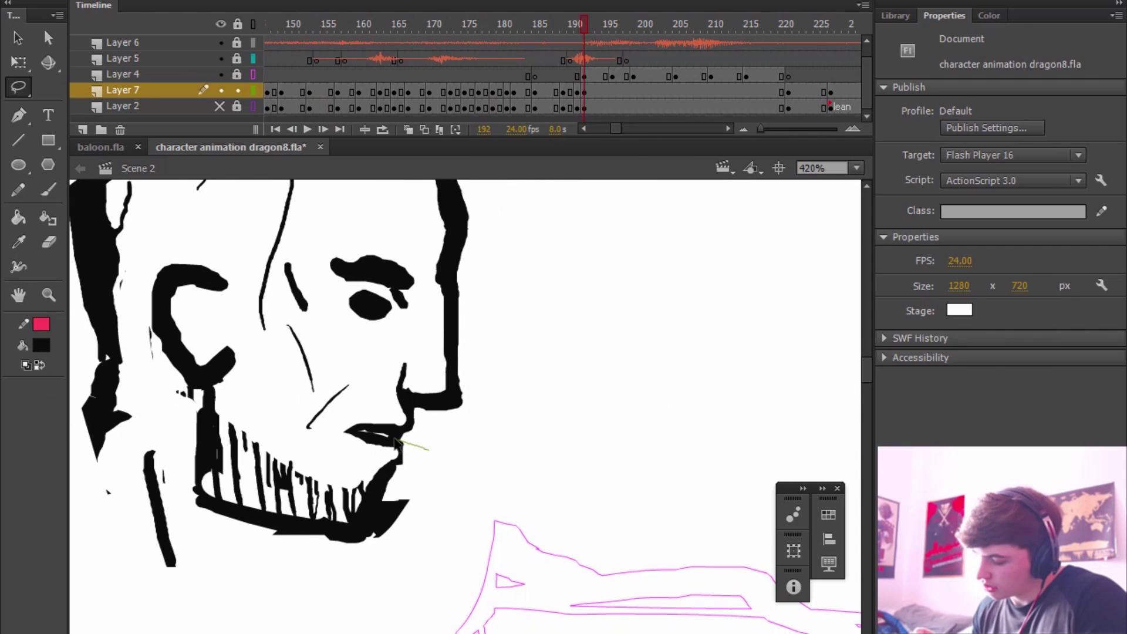
left_click_drag(418, 445, 411, 440)
key("q")
left_click_drag(394, 493, 394, 503)
left_click(462, 305)
key("e")
key("Return")
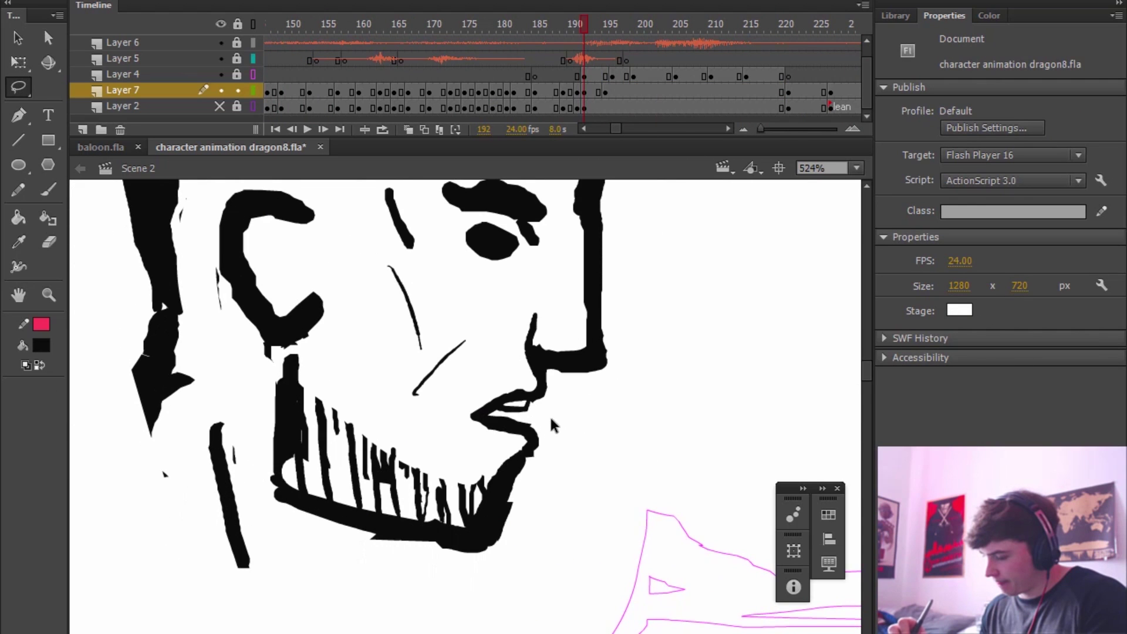
- Select the jaw of the Layer 7 profile at frame 192 and skew it with Free Transform to about 58.6 by 45.3 px
mouse_move(554, 420)
left_mouse_down()
mouse_move(480, 410)
mouse_move(424, 437)
mouse_move(314, 350)
mouse_move(297, 351)
mouse_move(249, 433)
mouse_move(557, 423)
left_mouse_up()
key("q")
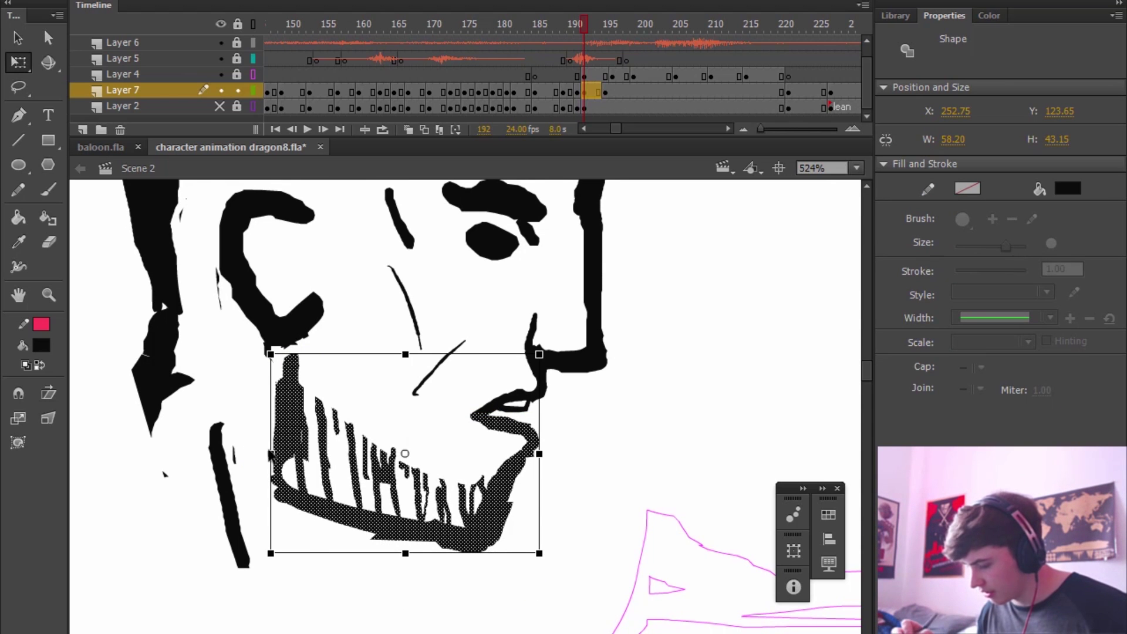
left_click_drag(269, 453, 269, 447)
left_click_drag(540, 455, 541, 460)
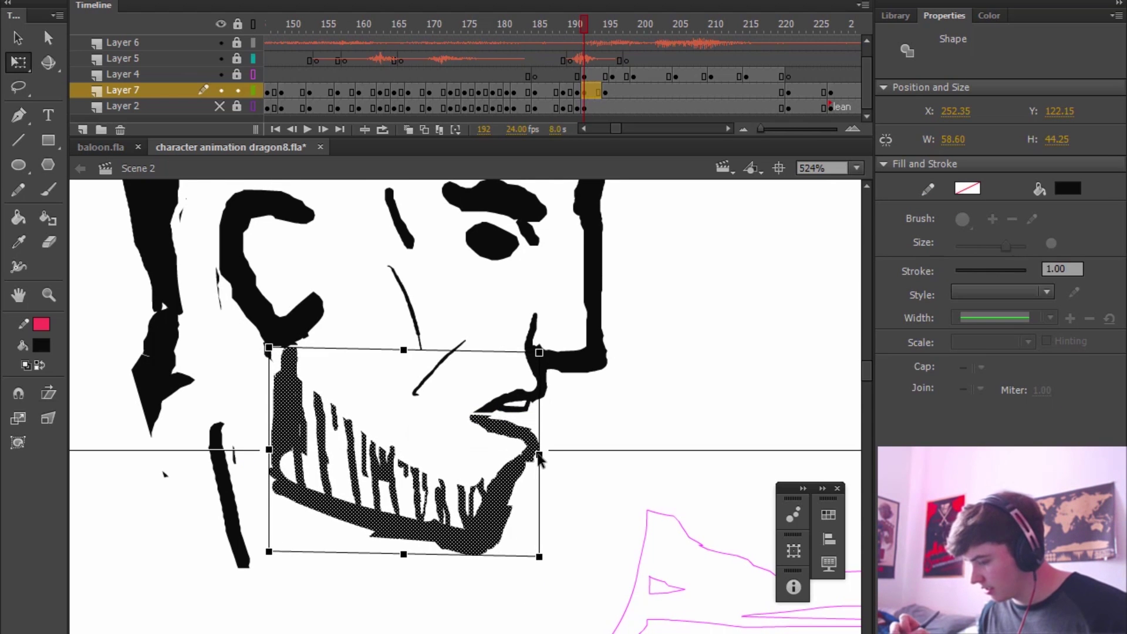
scroll(336, 266, "up", 3)
- Sketch the jawbone, its hinge by the ear and a curved swing arrow over the profile at frame 192
key("b")
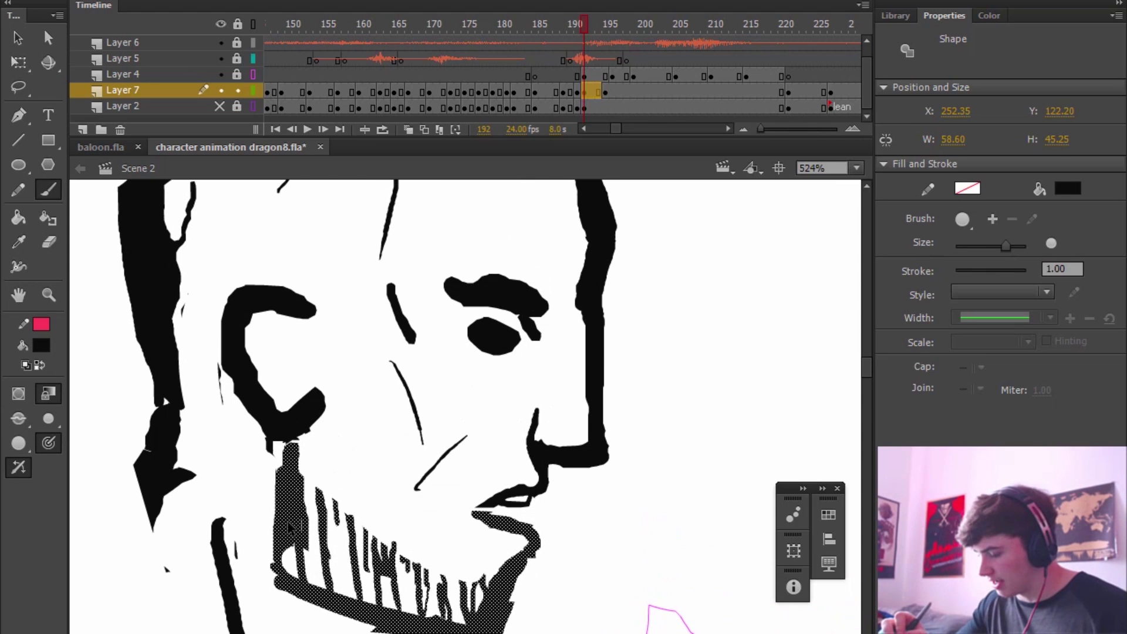
mouse_move(288, 525)
left_mouse_down()
mouse_move(321, 249)
mouse_move(375, 270)
mouse_move(342, 491)
mouse_move(545, 556)
mouse_move(512, 625)
mouse_move(265, 578)
left_mouse_up()
key("Escape")
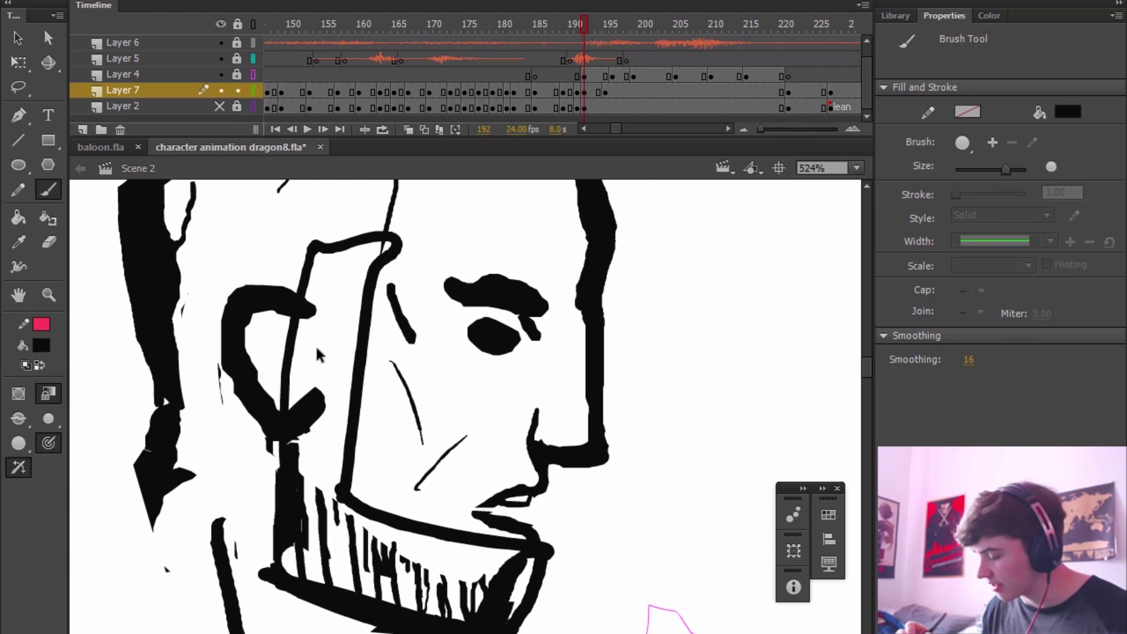
mouse_move(331, 359)
left_mouse_down()
mouse_move(305, 405)
mouse_move(352, 358)
left_mouse_up()
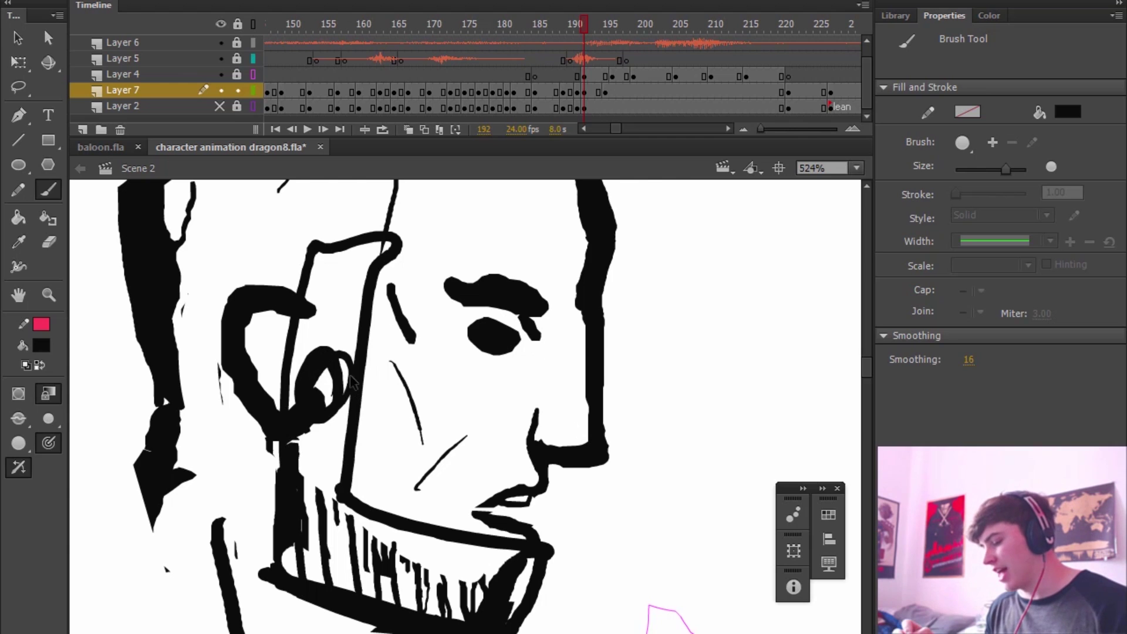
left_click_drag(641, 443, 525, 625)
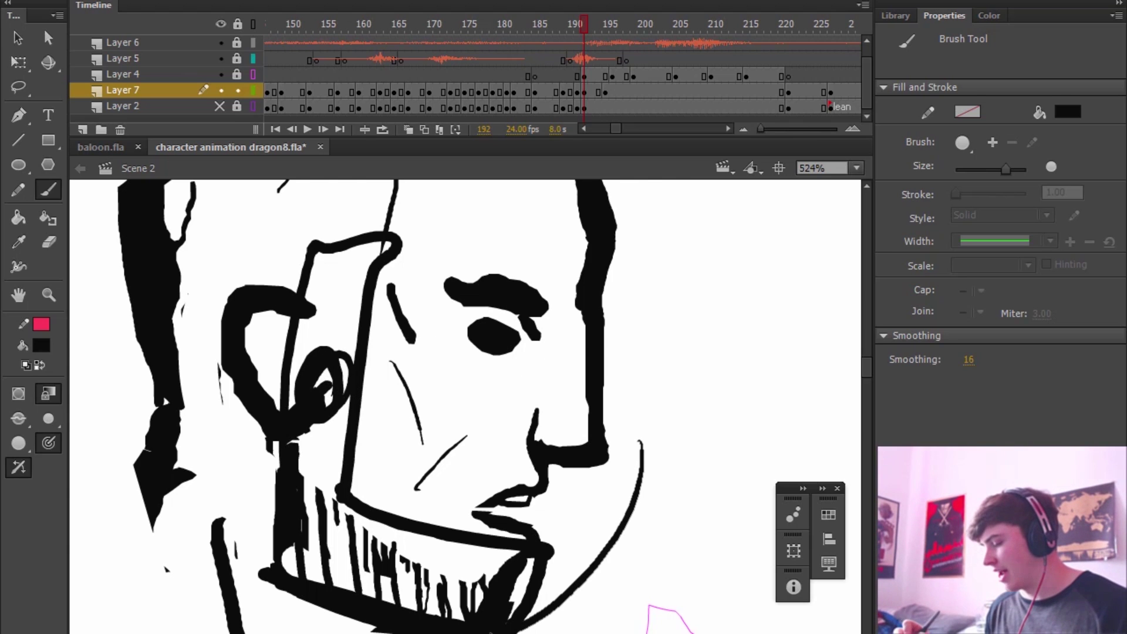
mouse_move(640, 449)
left_mouse_down()
mouse_move(624, 467)
mouse_move(646, 431)
left_mouse_up()
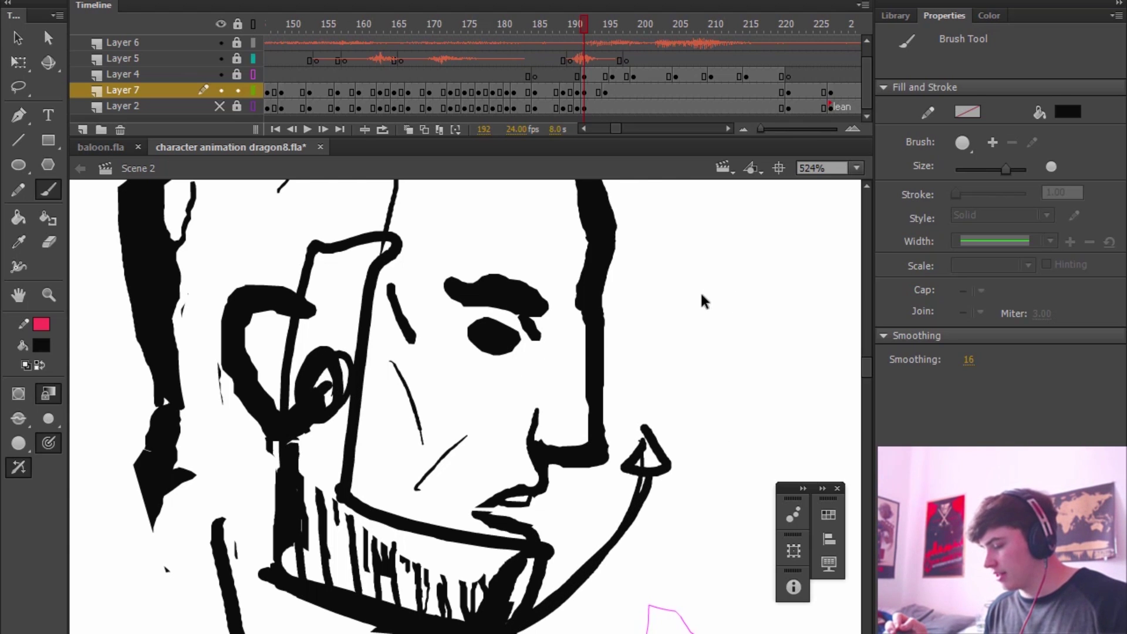
- Undo the jawbone, hinge and arrow sketch strokes on the profile at frame 192
key("ctrl+z")
key("ctrl+z")
key("ctrl+z")
key("ctrl+z")
key("ctrl+z")
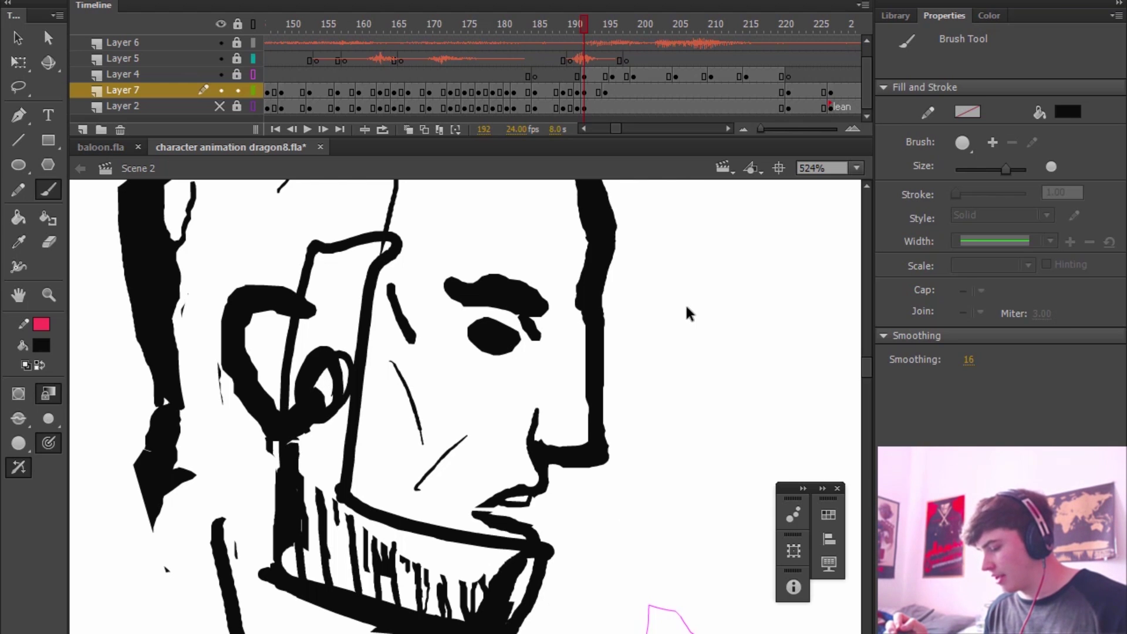
key("space")
key("q")
left_click_drag(642, 353, 697, 241)
left_click(645, 317)
key("space")
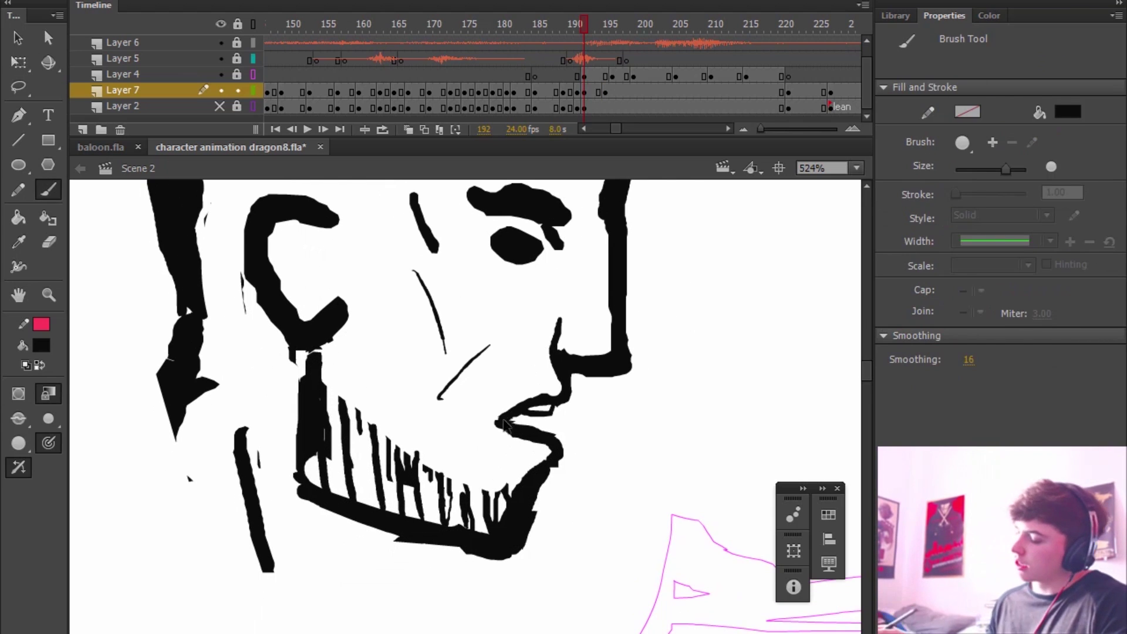
- Play the Layer 7 animation around frames 192 to 199 to check the opening jaw against the audio
key("Return")
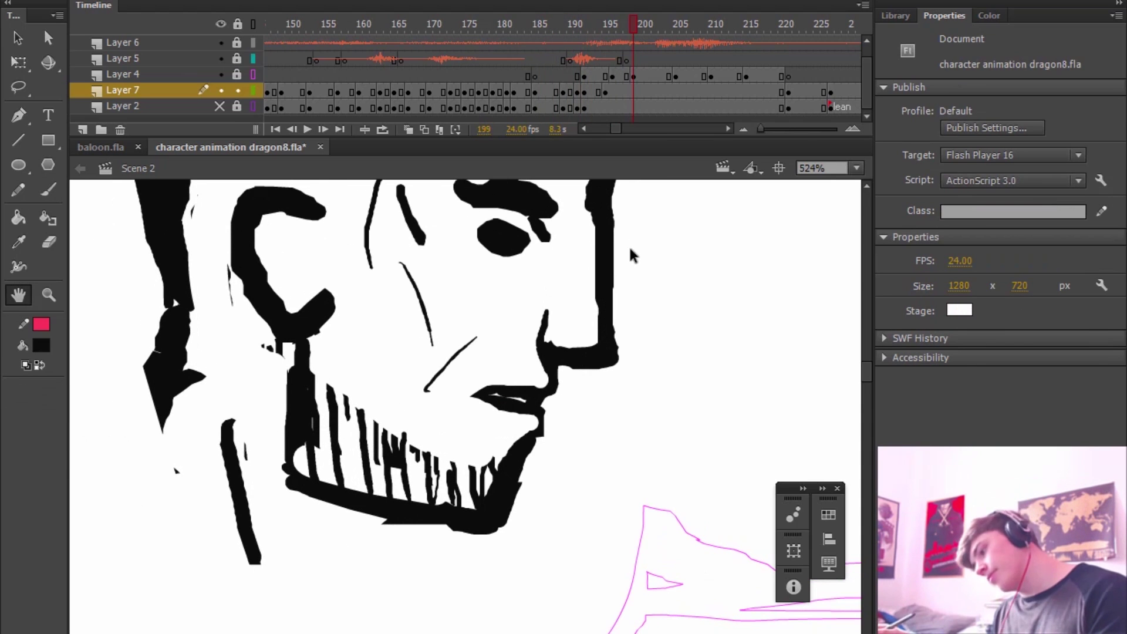
key("Return")
key("Return")
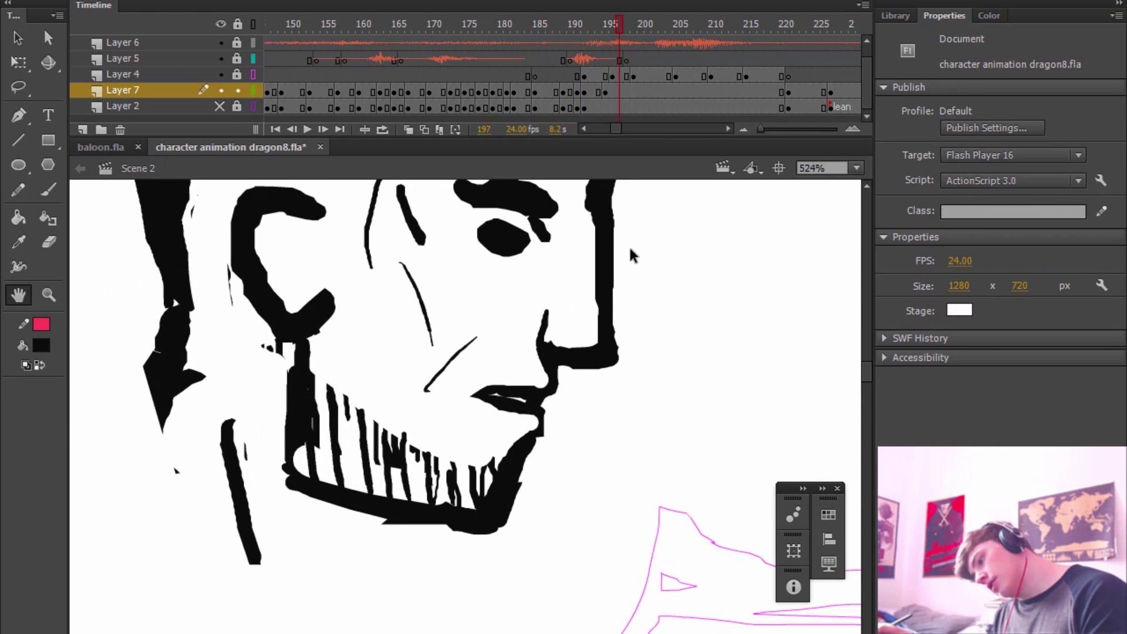
- Add a Layer 7 keyframe at frame 196 and redraw the mouth as an open rectangular shape with teeth
left_click(612, 92)
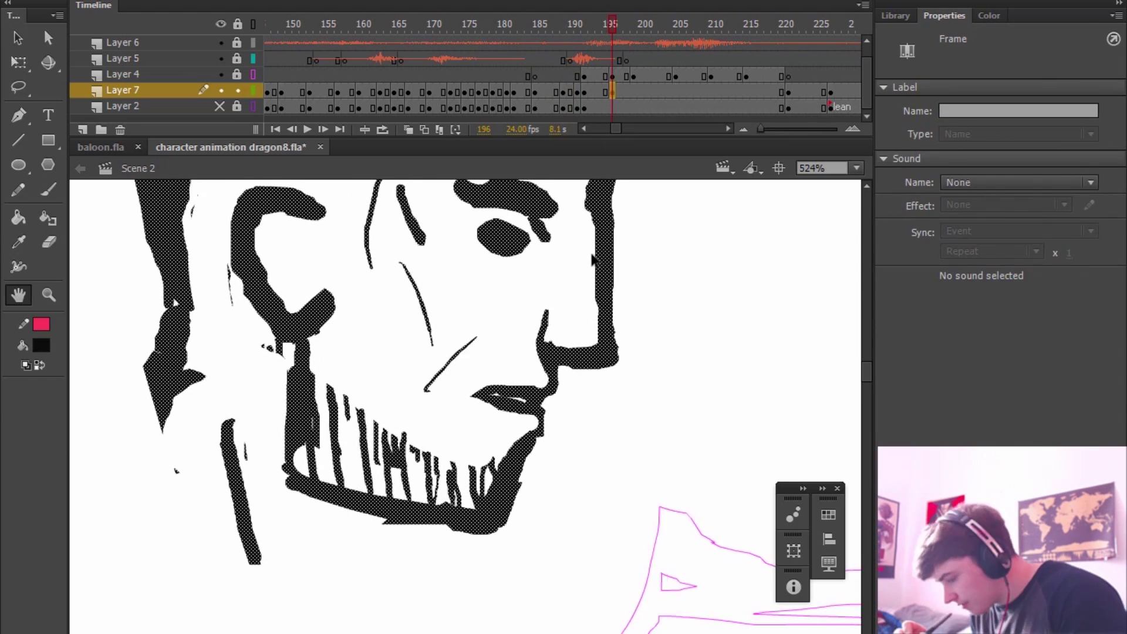
key("b")
key("e")
key("b")
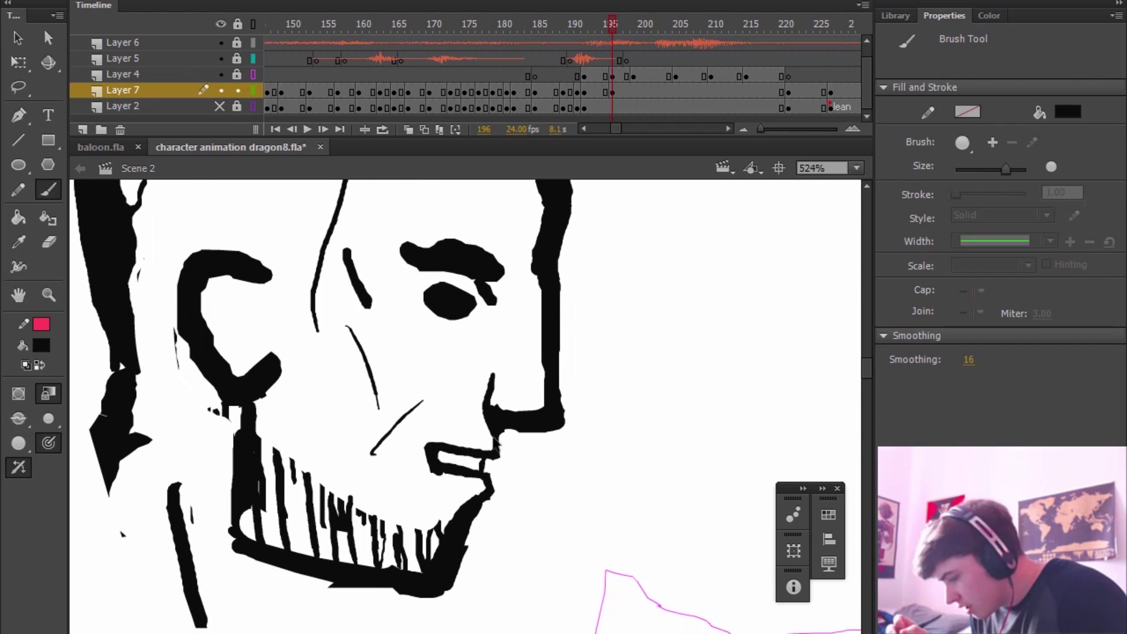
- Erase the dense clump of stubble strokes on the jaw at frame 196 and in the neighbouring earlier drawing
key("e")
left_click_drag(341, 482, 356, 519)
key("period")
left_click_drag(538, 349, 519, 345)
key("comma")
key("comma")
mouse_move(318, 501)
left_mouse_down()
mouse_move(324, 531)
mouse_move(327, 488)
left_mouse_up()
key("Return")
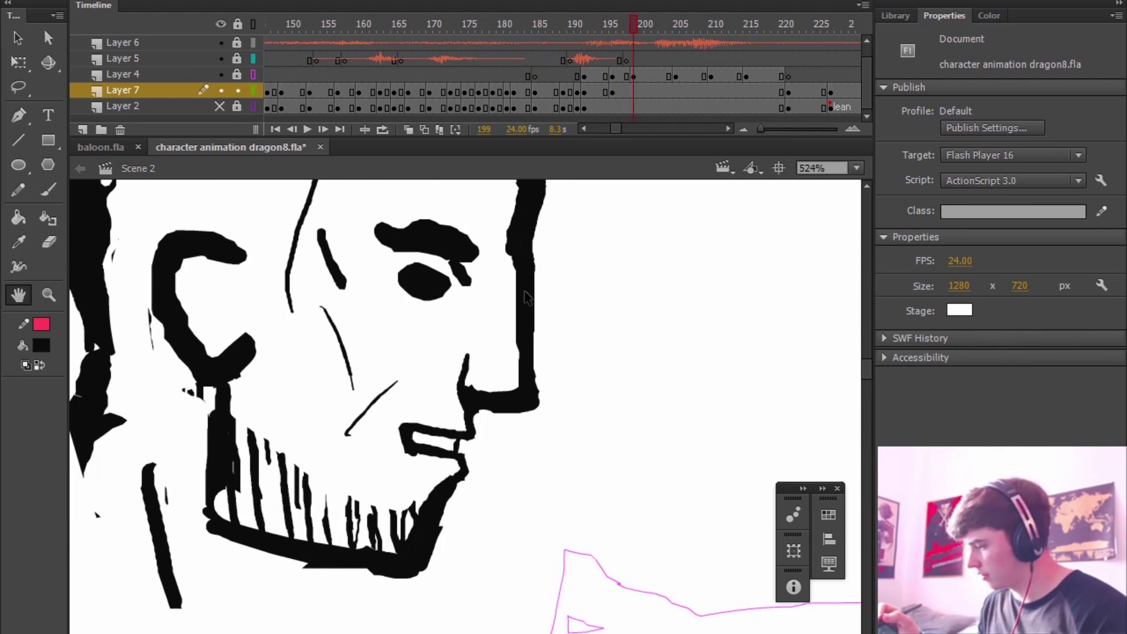
- Insert Layer 7 keyframes at frames 194 and 195 and adjust the jaw at frame 194 with Free Transform
left_click(599, 92)
key("F6")
key("period")
key("F6")
key("comma")
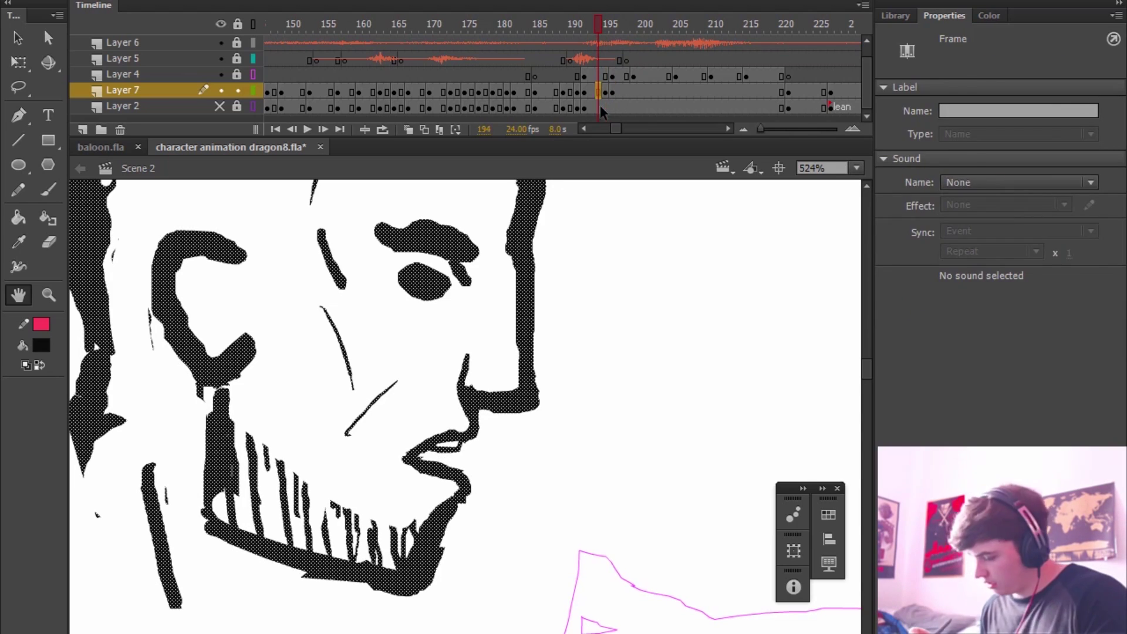
key("q")
left_click_drag(472, 490, 473, 485)
key("comma")
left_click_drag(535, 305, 528, 311)
- Play the animation twice from about frame 161 to check the profile's lip synch
left_click(369, 25)
key("Return")
left_click(369, 24)
key("Return")
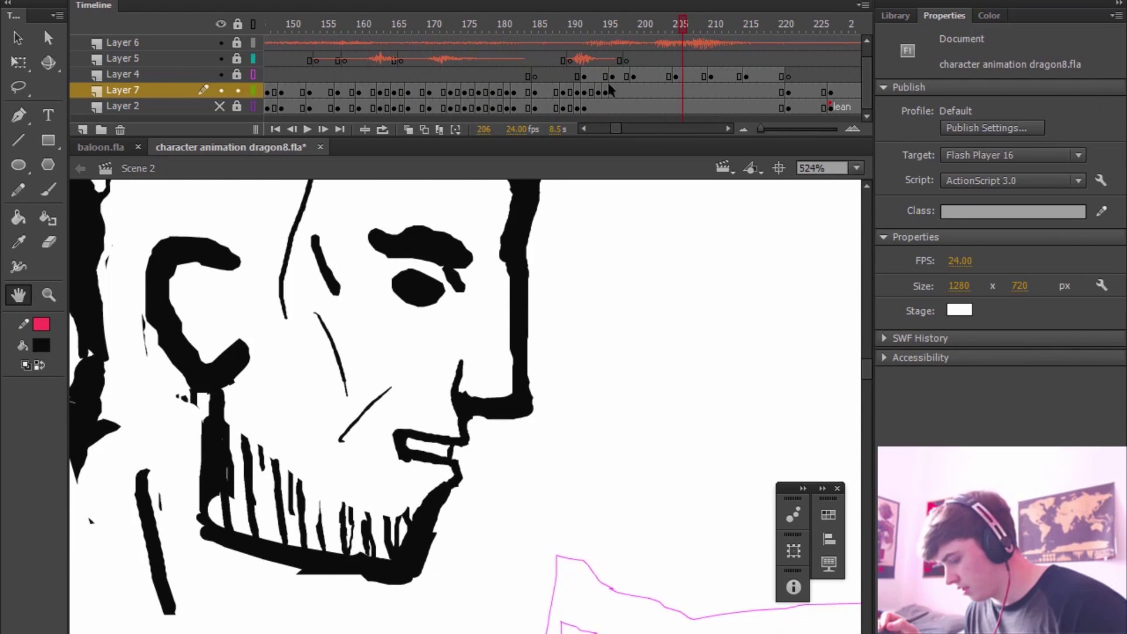
- Copy the Layer 7 drawing near frame 193 to frame 198 and lower the jaw slightly with Free Transform
left_click(591, 92)
key("Return")
left_click_drag(591, 93, 626, 92)
left_click_drag(516, 352, 510, 322)
key("l")
mouse_move(491, 430)
left_mouse_down()
mouse_move(219, 578)
mouse_move(484, 440)
left_mouse_up()
key("q")
left_click_drag(319, 571, 317, 579)
key("comma")
key("comma")
key("comma")
key("period")
key("period")
key("period")
key("e")
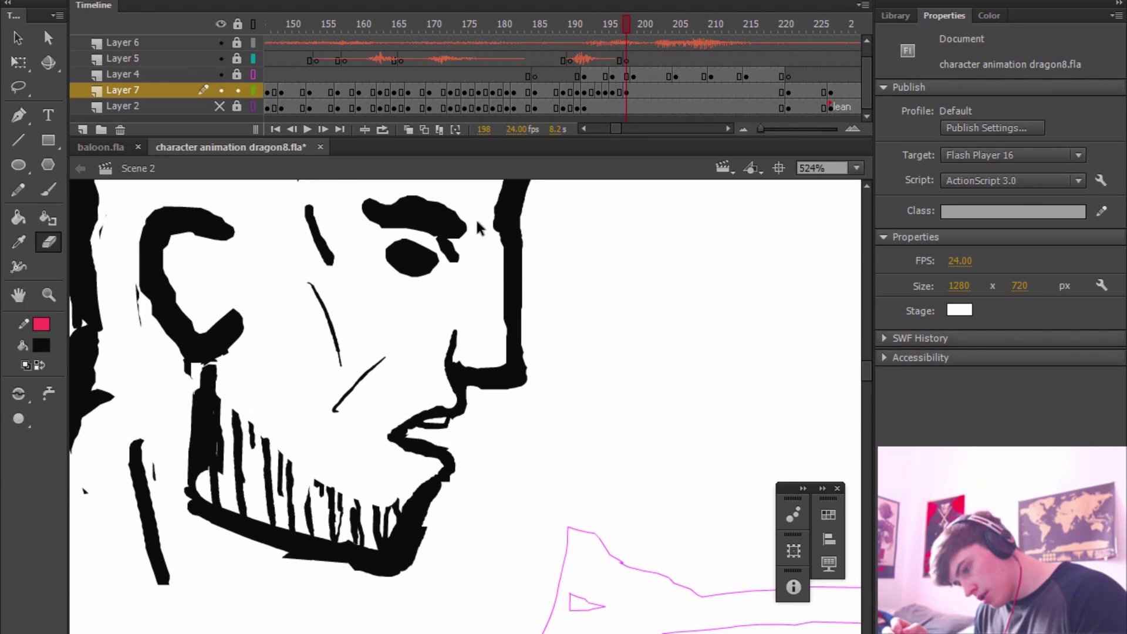
key("period")
key("comma")
key("comma")
key("period")
key("period")
- Copy the open-mouth drawing to frame 200 on Layer 7, redraw the mouth as a closed line and adjust the jaw with Free Transform
left_click(640, 92)
left_click(613, 92)
left_click_drag(613, 92, 640, 92)
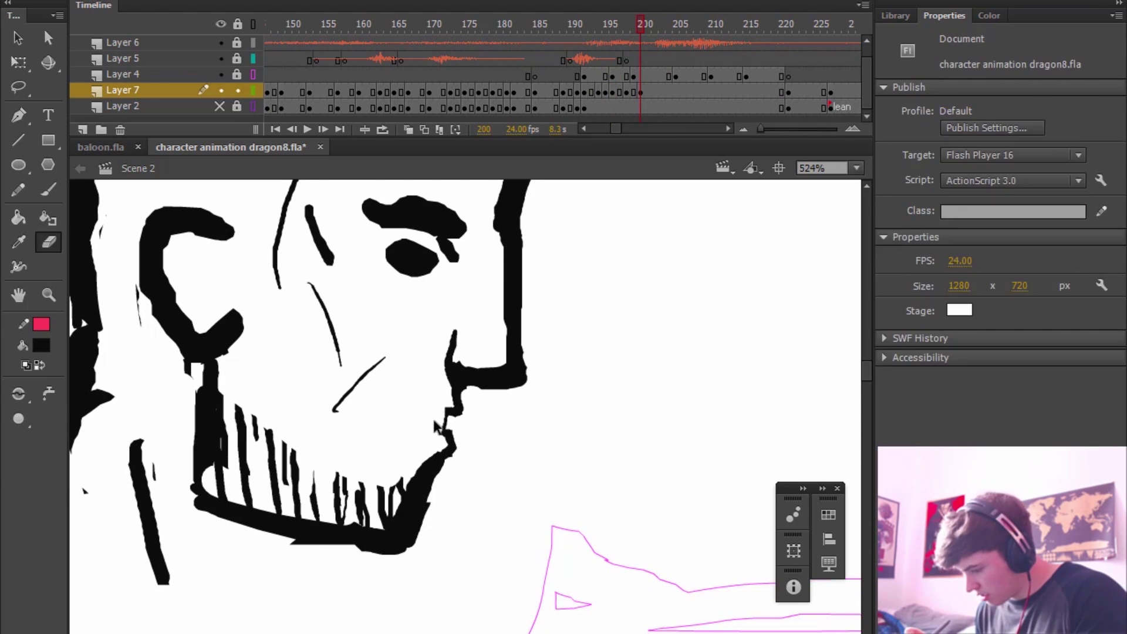
left_click_drag(481, 433, 477, 448)
key("l")
key("q")
left_click_drag(321, 562, 321, 557)
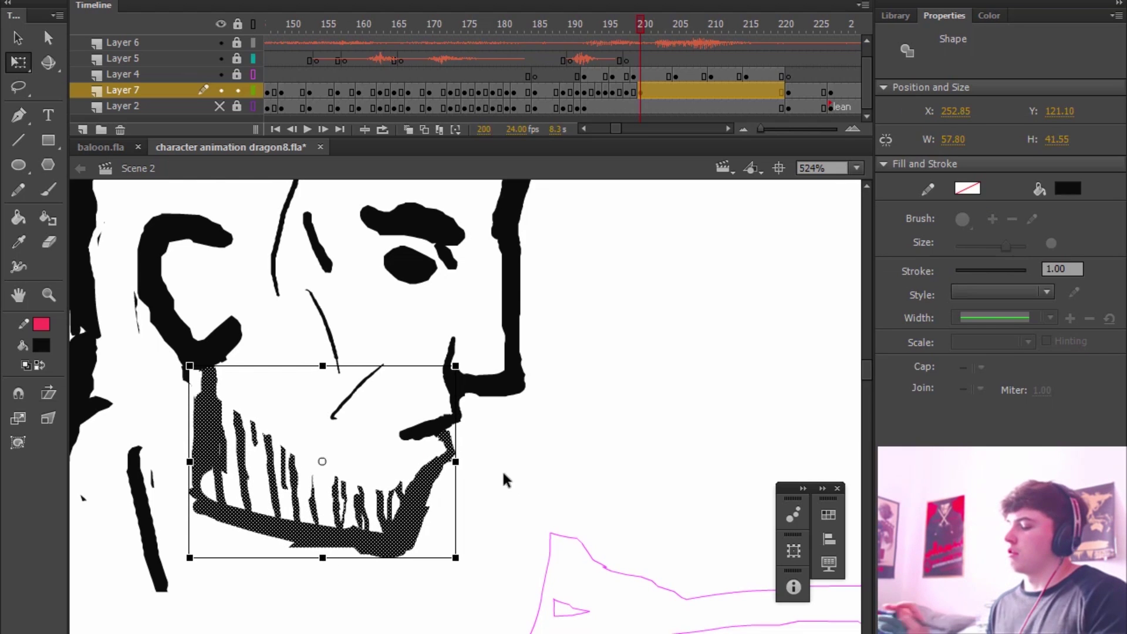
left_click(506, 474)
- Play the animation from about frame 173 and scrub around frame 195 to check the profile's lip synch
key("h")
key("comma")
key("comma")
key("comma")
key("comma")
key("comma")
key("comma")
key("comma")
key("comma")
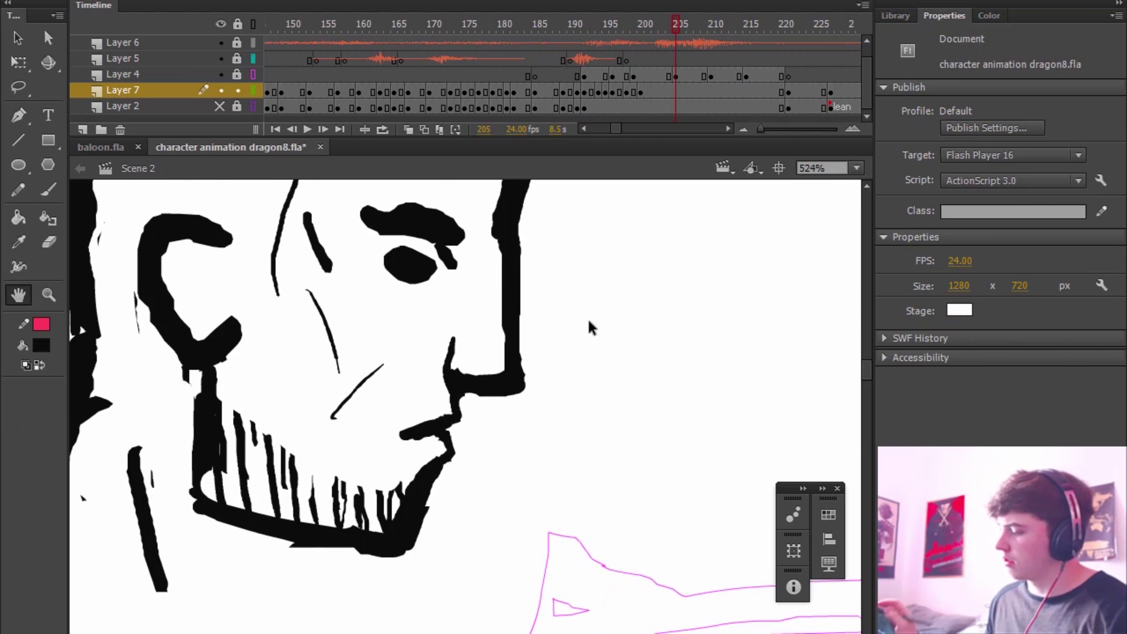
left_click(457, 24)
key("Return")
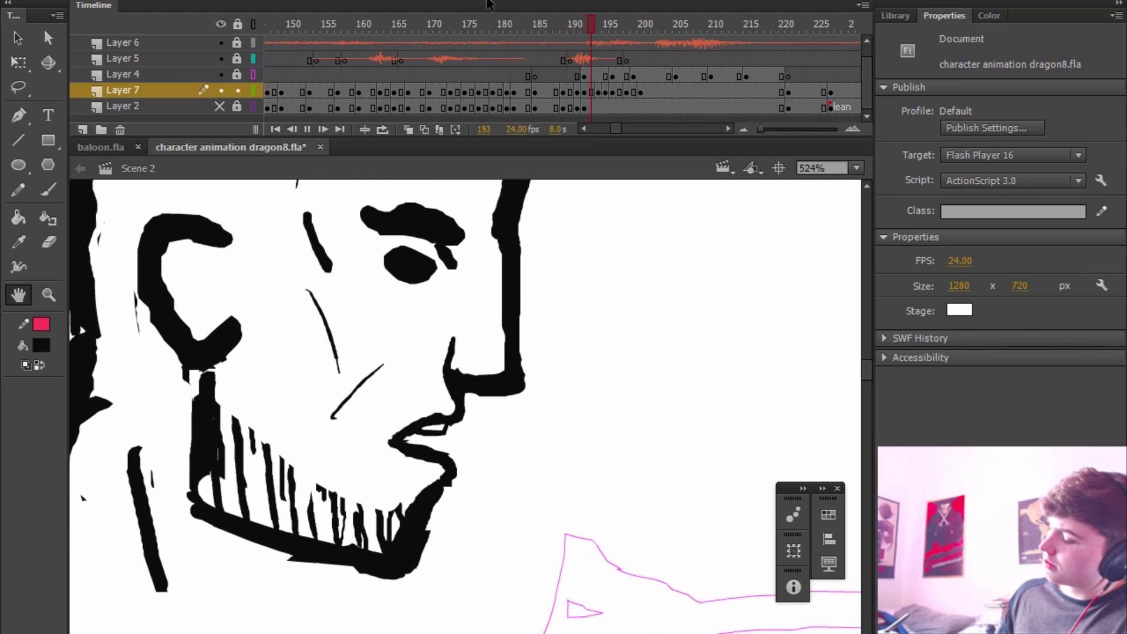
left_click_drag(644, 25, 604, 23)
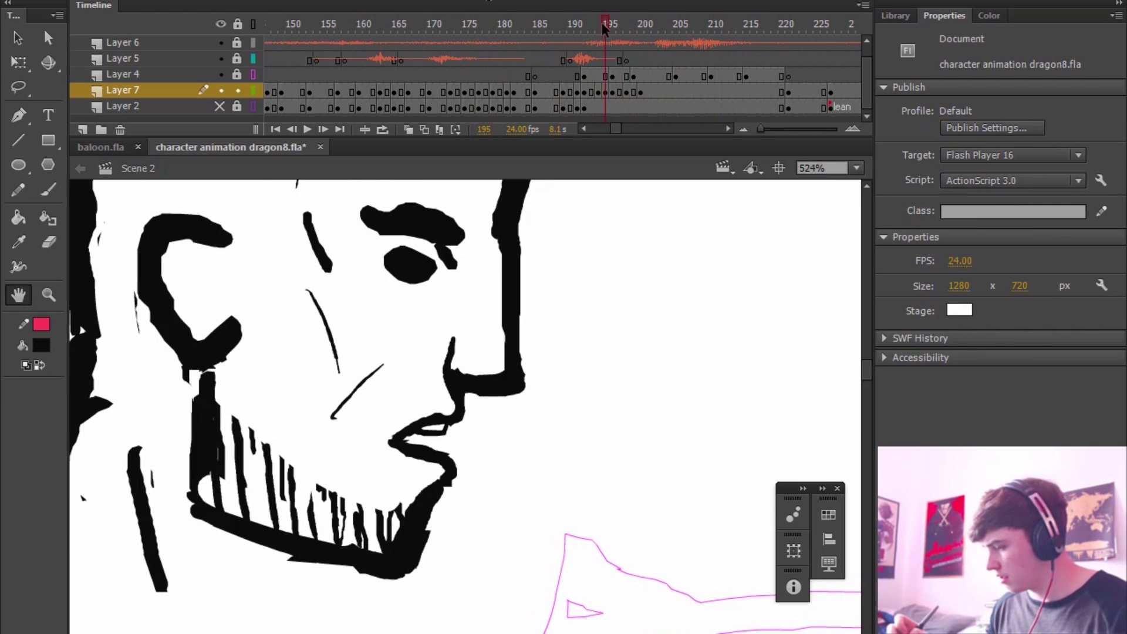
key("period")
key("period")
- Delay the closed-mouth keyframe on Layer 7 to frame 201 and replay the whole head from about frames 184 and 190
left_click_drag(552, 239, 603, 463)
left_click_drag(603, 27, 611, 24)
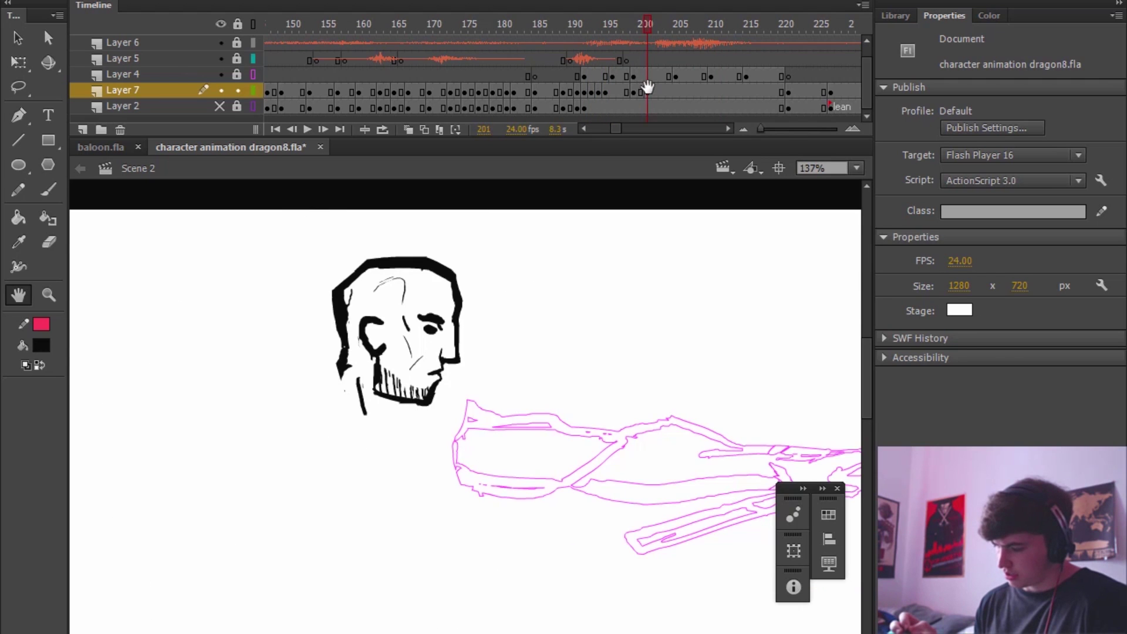
left_click(528, 25)
key("Return")
key("Return")
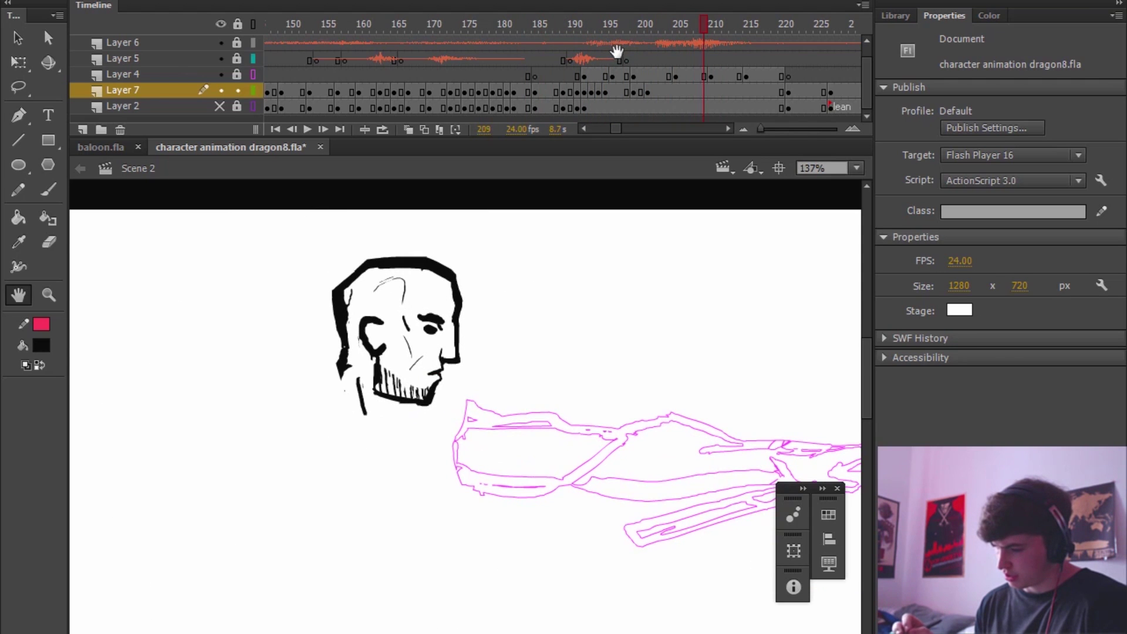
left_click(572, 27)
key("Return")
mouse_move(604, 38)
left_mouse_down()
mouse_move(641, 37)
mouse_move(619, 37)
left_mouse_up()
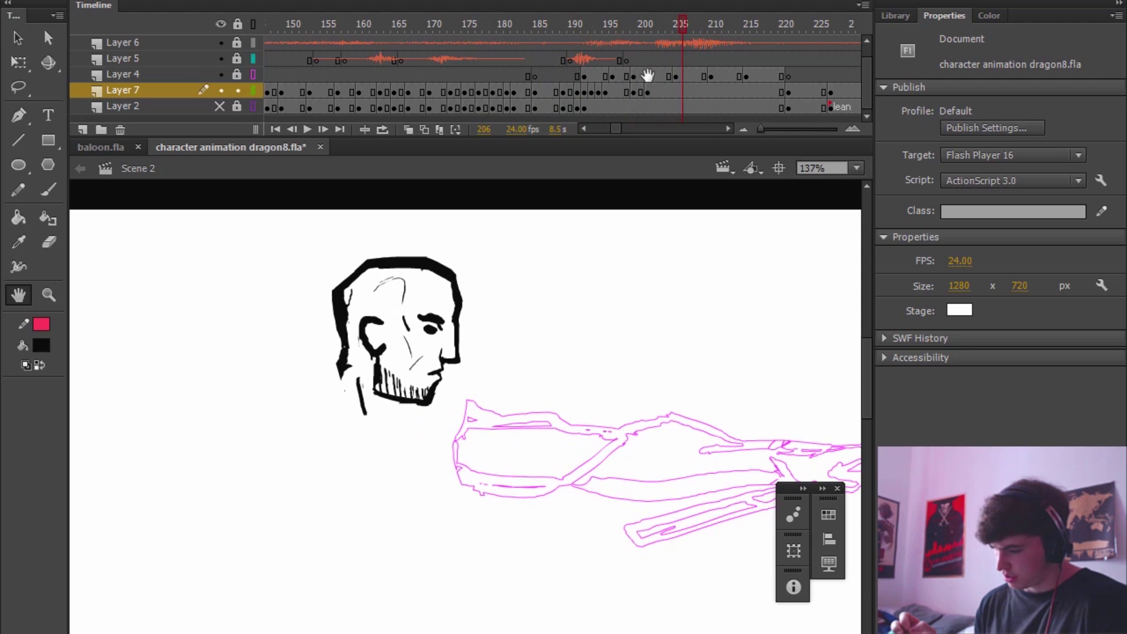
- Shift the last Layer 7 mouth keyframes around frames 199 to 201 one frame later and replay from about frame 195
left_click_drag(633, 92, 654, 90)
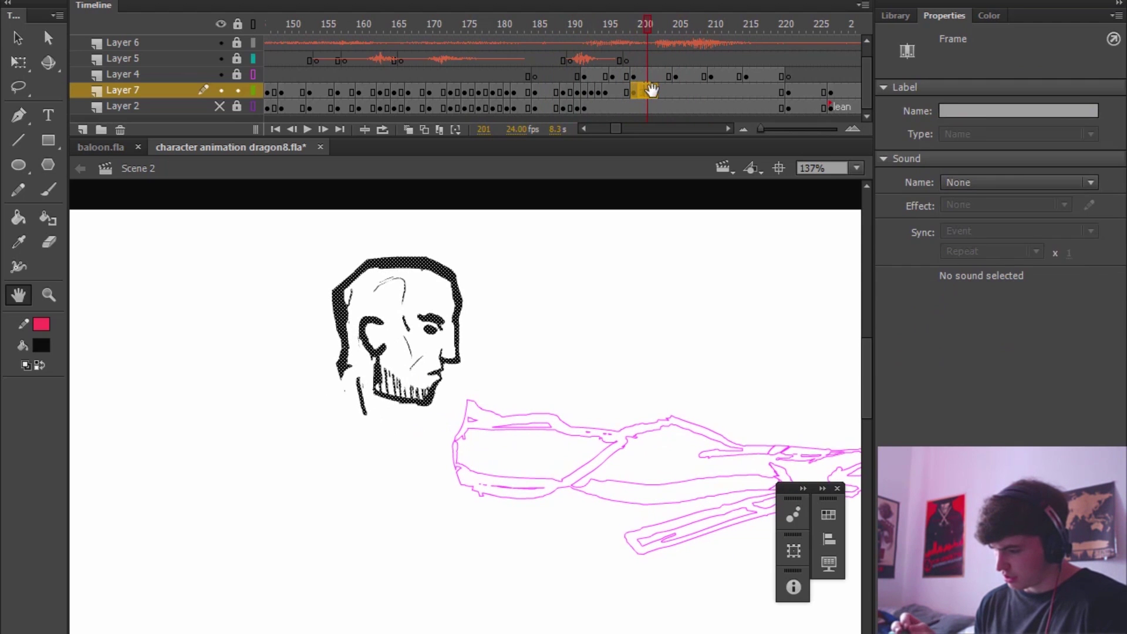
left_click(611, 28)
key("Return")
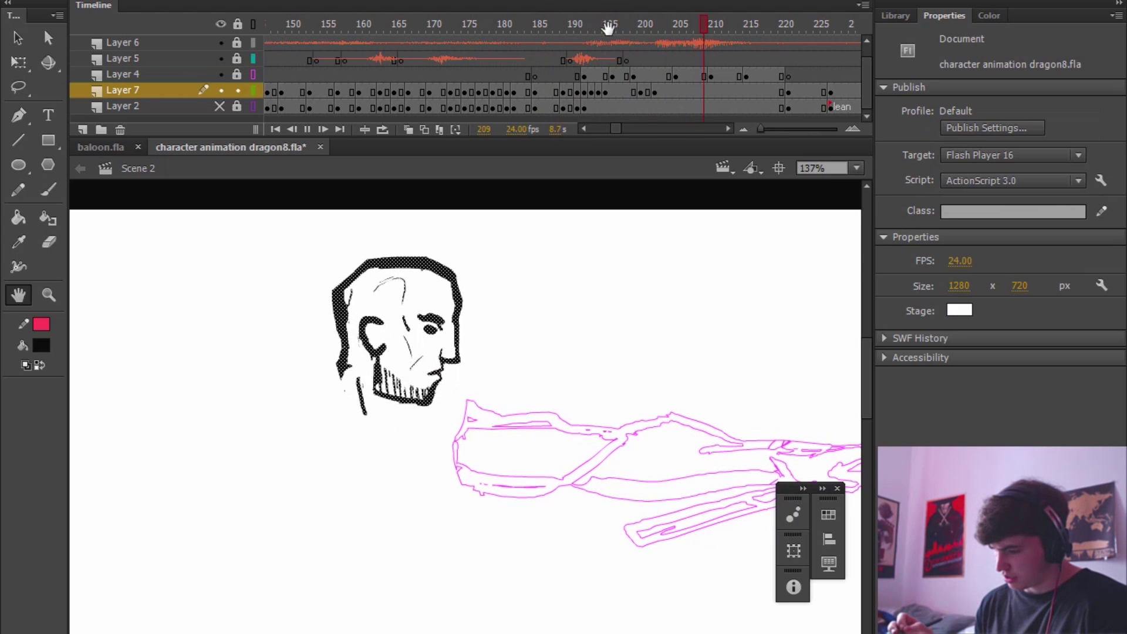
left_click(663, 25)
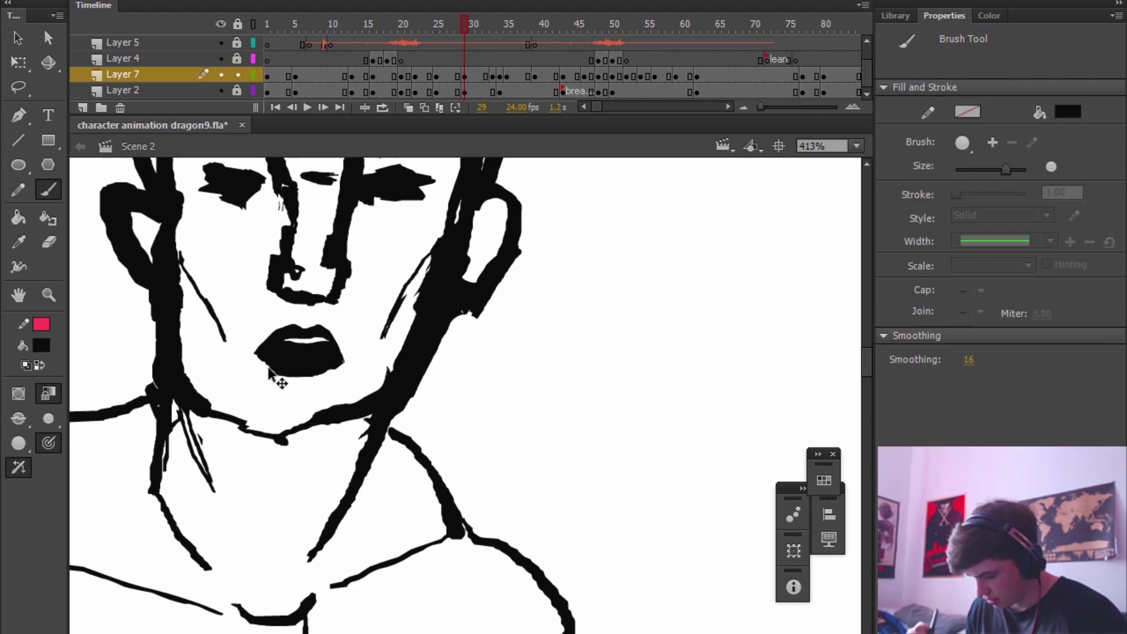
- Trim the edge of the dark open mouth at frame 29 on Layer 7 and compare it with the preceding drawings
key("e")
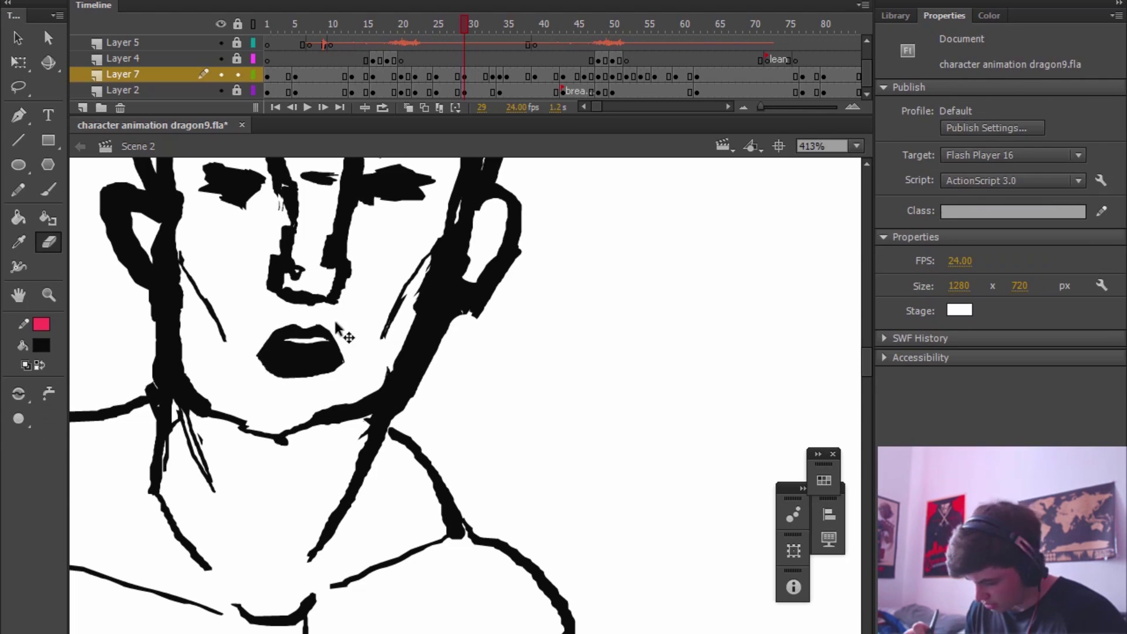
key("space")
left_click_drag(444, 246, 446, 362)
key("b")
key("comma")
key("comma")
key("comma")
key("comma")
key("comma")
key("comma")
key("space")
key("comma")
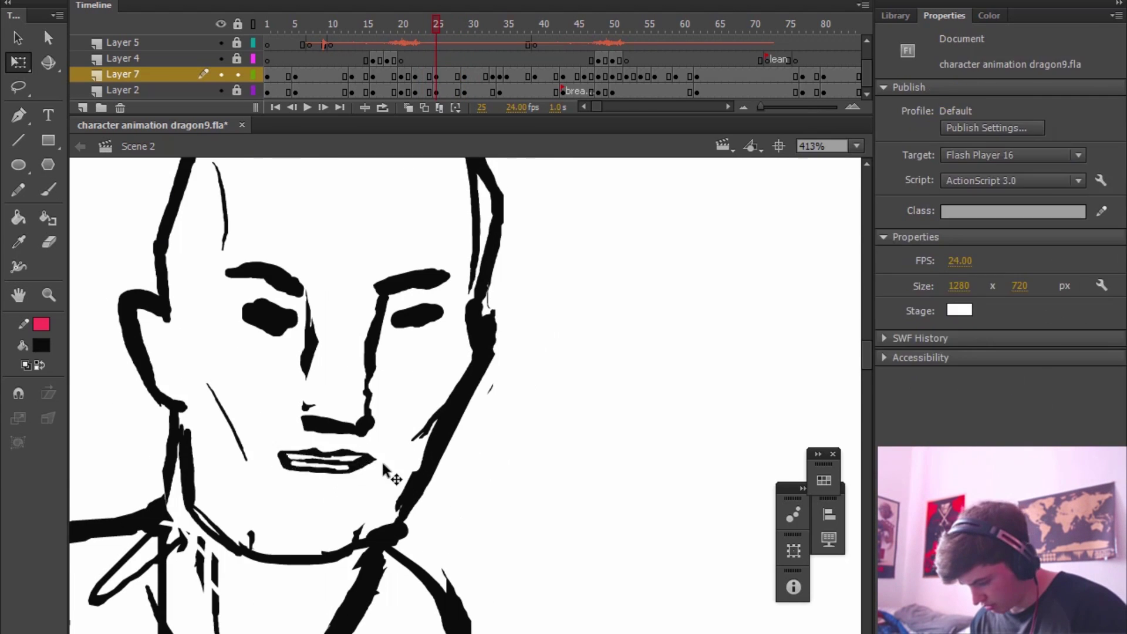
- Paint the inside of the small open mouth at frame 33 on Layer 7 and clean it up with the Eraser
key("q")
key("period")
key("period")
key("period")
key("period")
key("period")
key("period")
key("period")
key("period")
key("period")
key("period")
key("period")
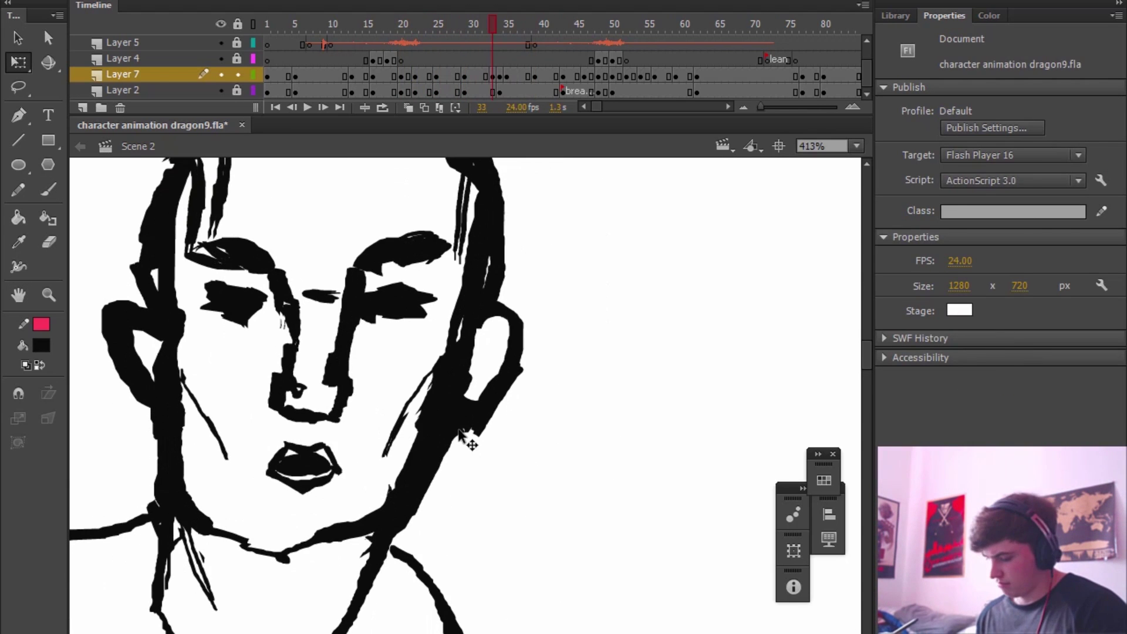
key("b")
left_click_drag(287, 461, 341, 473)
key("e")
mouse_move(293, 443)
left_mouse_down()
mouse_move(270, 478)
mouse_move(304, 439)
mouse_move(282, 476)
mouse_move(300, 463)
mouse_move(332, 476)
left_mouse_up()
key("space")
key("comma")
key("period")
key("period")
- Trim the lower edge of the dark open mouth at frame 40 on Layer 7 with the Eraser
key("b")
key("space")
key("period")
key("period")
key("period")
key("q")
key("period")
key("period")
key("period")
key("b")
key("e")
left_click_drag(263, 468, 291, 499)
key("b")
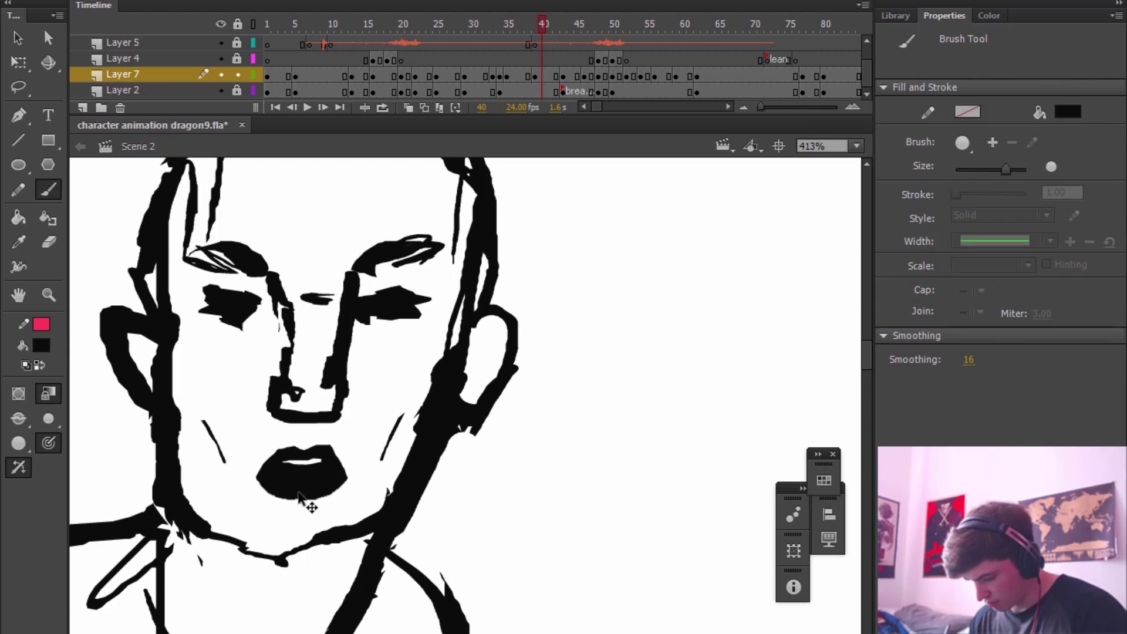
- Nudge the mouth area slightly upward at frame 47 on Layer 7 with Free Transform
key("space")
key("period")
key("period")
key("period")
key("period")
key("period")
key("period")
key("period")
key("q")
left_click_drag(374, 521, 374, 514)
key("period")
left_click(368, 543)
left_click(452, 509)
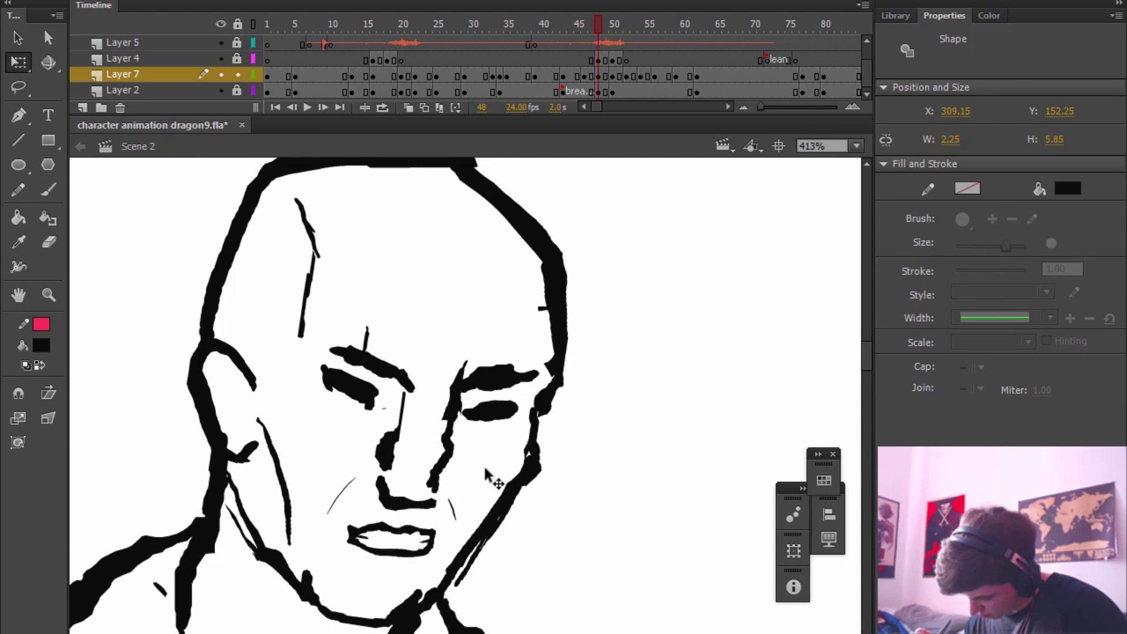
- Adjust the mouth at frame 50 on Layer 7 with Free Transform
key("comma")
key("period")
key("e")
key("b")
key("e")
key("space")
key("period")
key("period")
key("q")
left_click_drag(371, 532, 379, 516)
left_click(413, 520)
- Step back and forth through the Layer 7 drawings from about frame 44 to 65 to check the mouth shapes
key("space")
key("comma")
key("comma")
key("comma")
key("comma")
key("comma")
key("comma")
key("period")
key("period")
key("period")
key("period")
key("period")
key("period")
key("period")
key("period")
key("e")
key("q")
key("period")
key("e")
key("q")
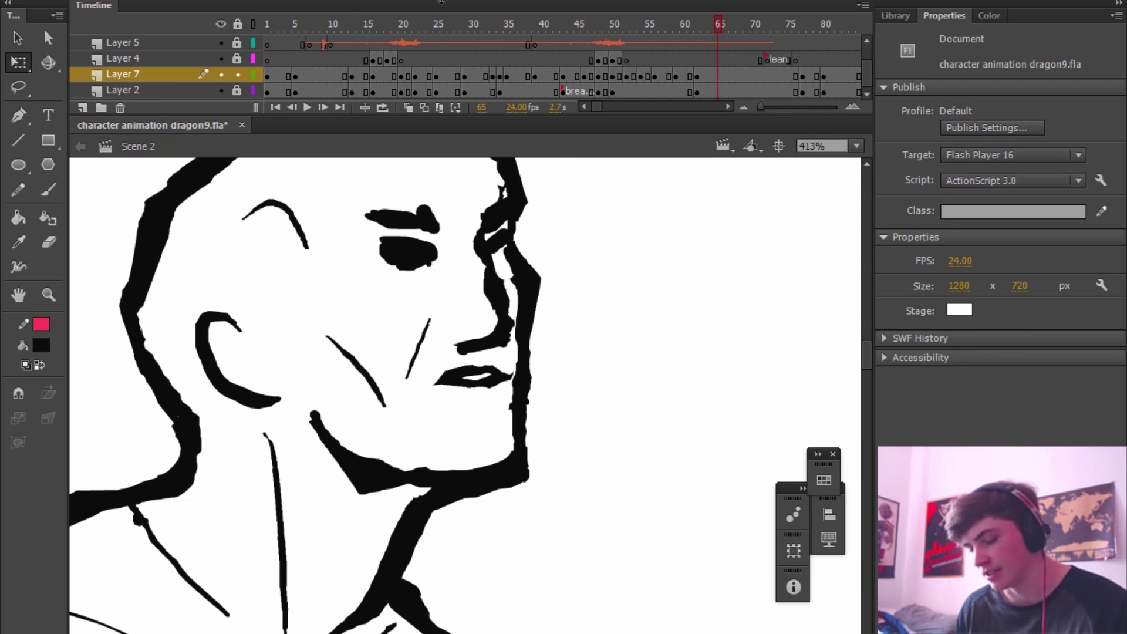
- Play the opening of the animation up to frame 65 and inspect the character's face at frame 2
key("Return")
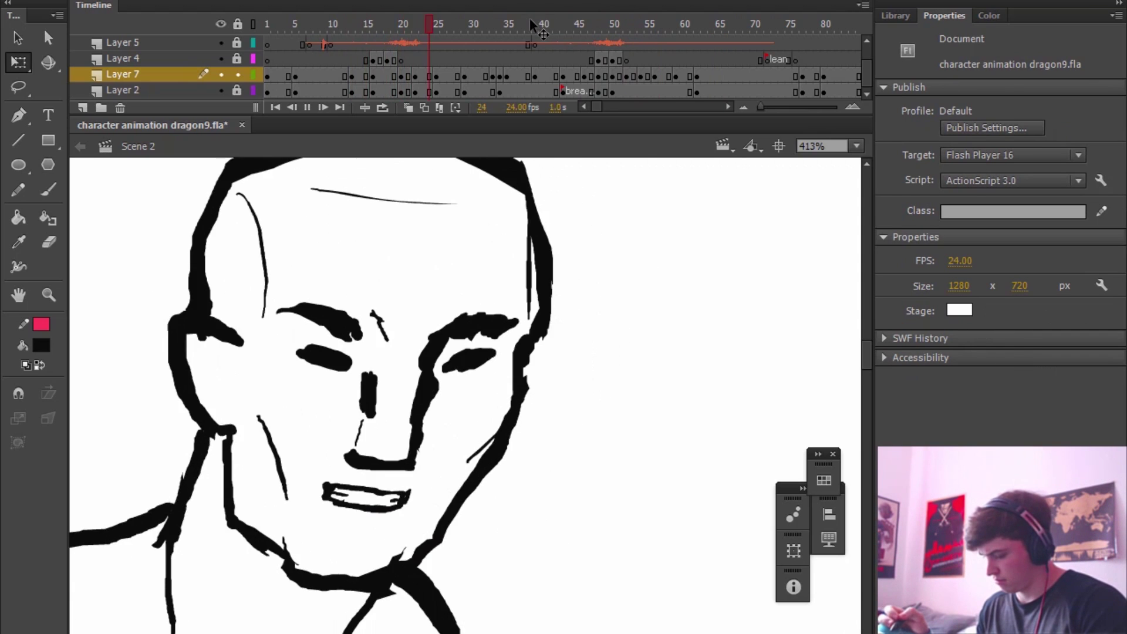
key("Return")
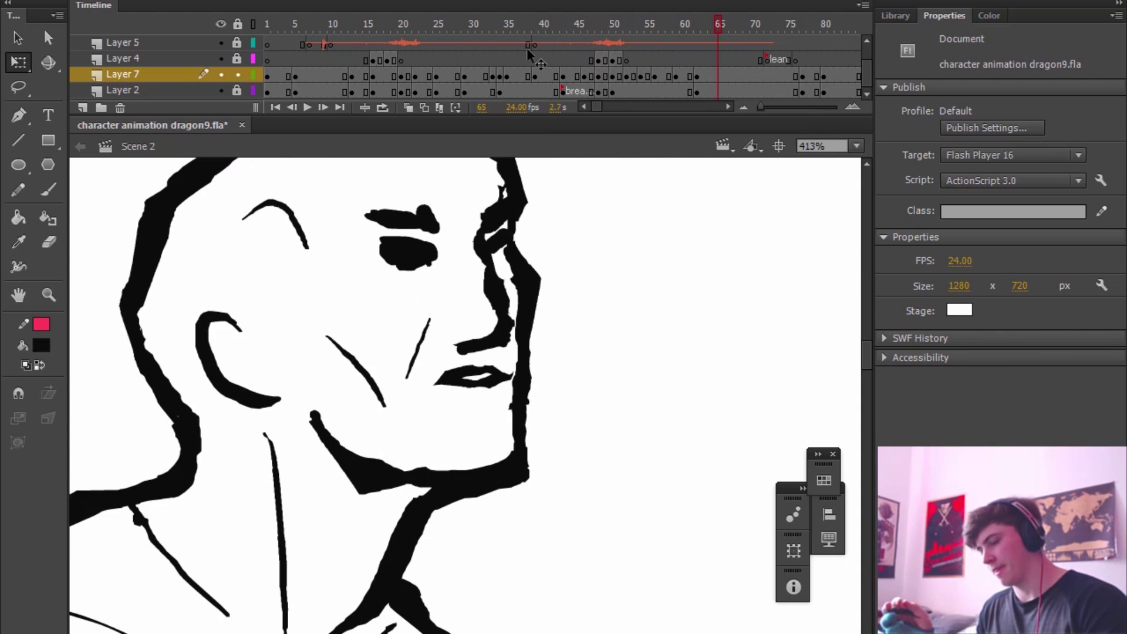
left_click(280, 31)
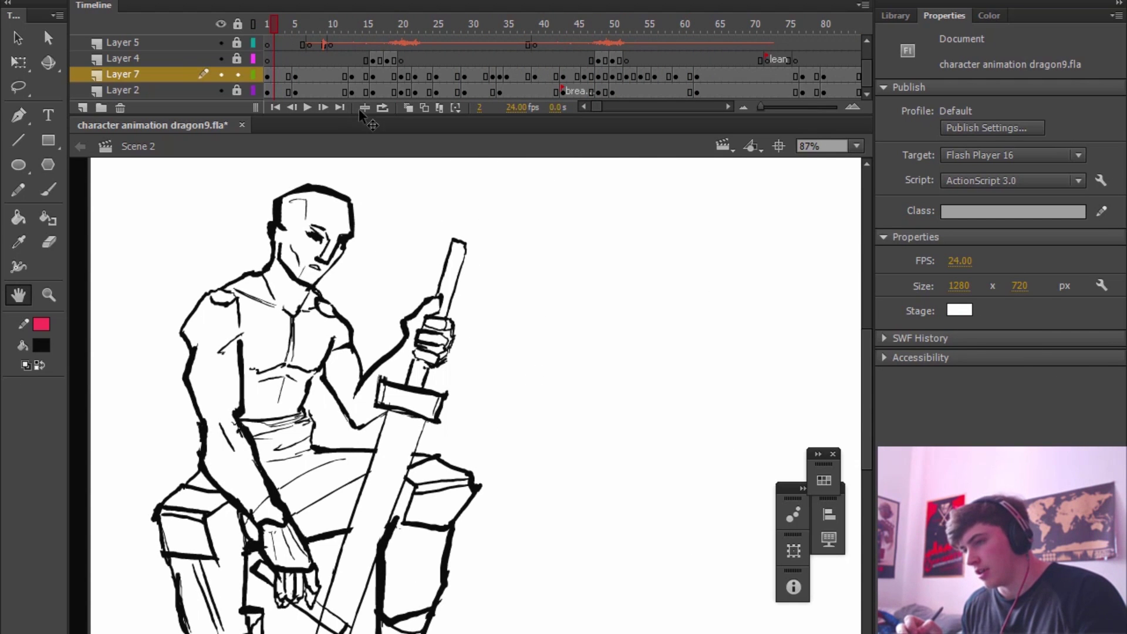
left_click_drag(386, 211, 357, 200)
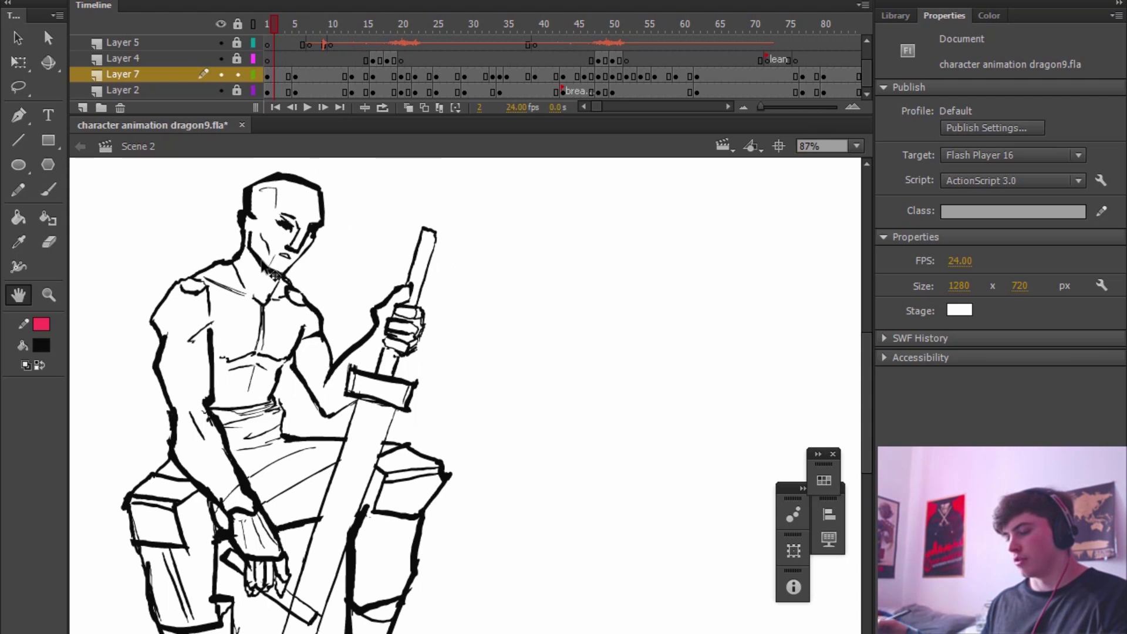
scroll(274, 275, "up", 8)
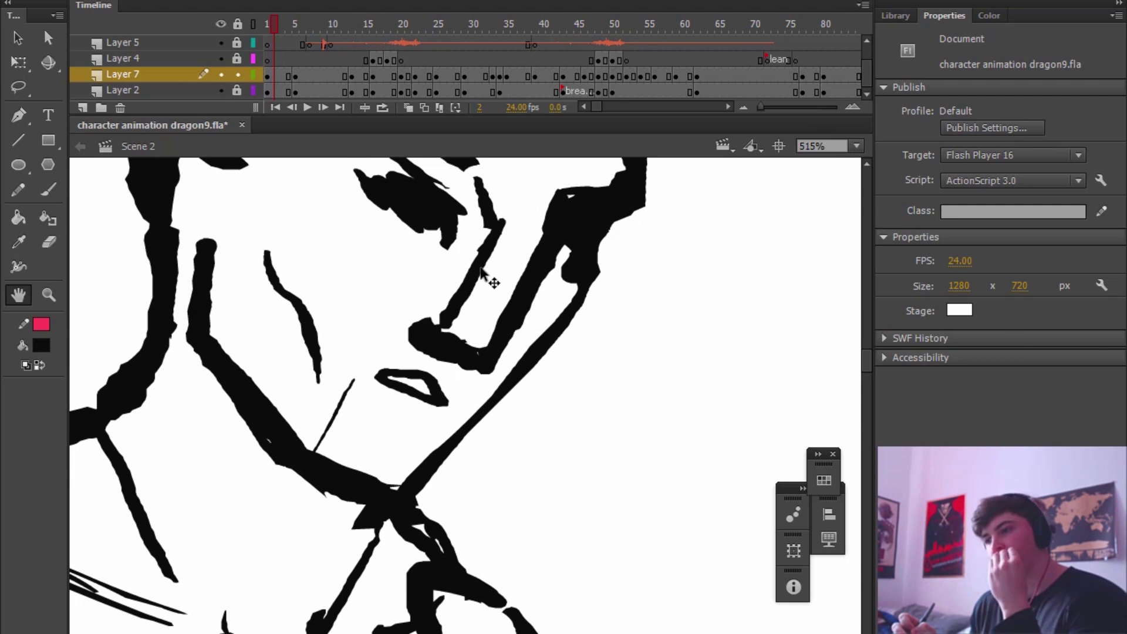
- Select the jawline on Layer 7 at frame 30 and stretch it downward to about 57 px high with Free Transform
mouse_move(290, 297)
left_mouse_down()
mouse_move(510, 573)
mouse_move(624, 432)
left_mouse_up()
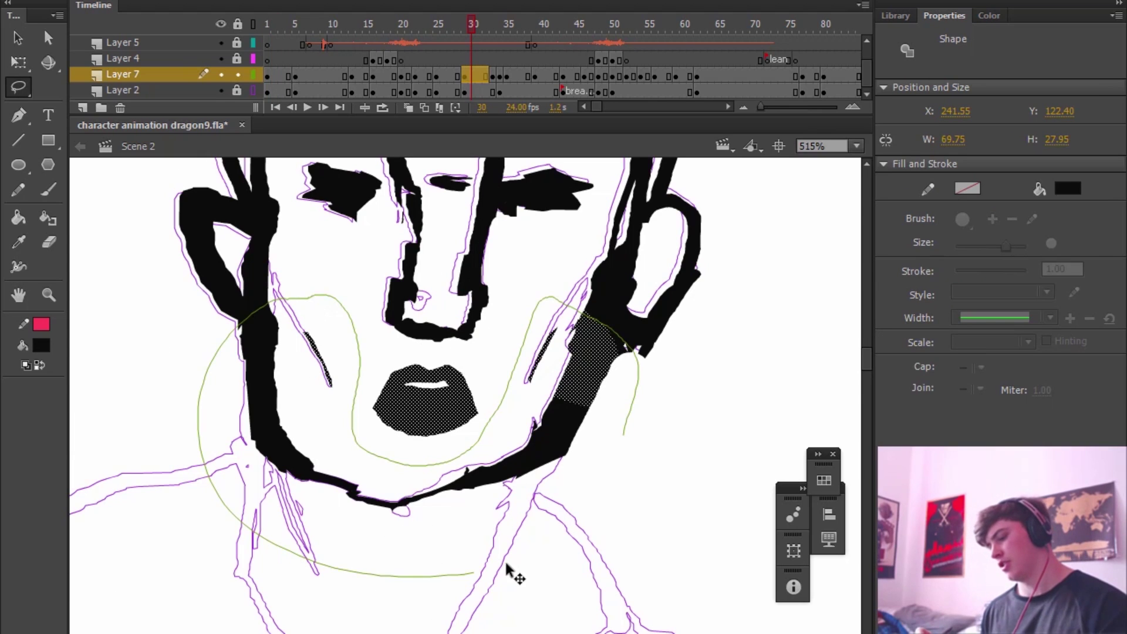
key("q")
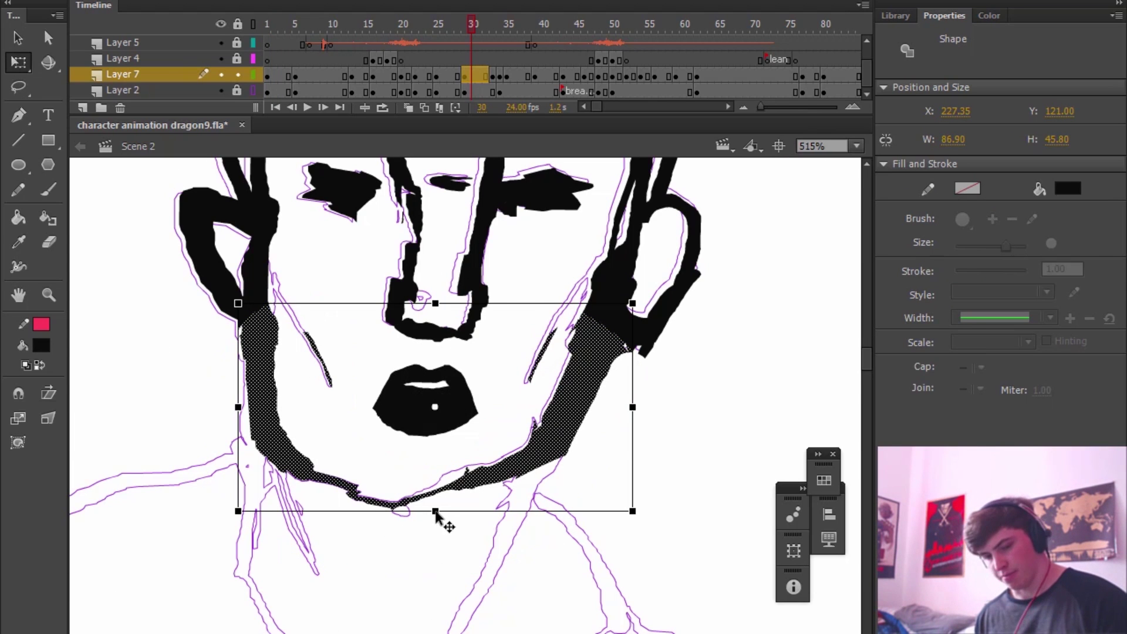
left_click_drag(435, 512, 438, 562)
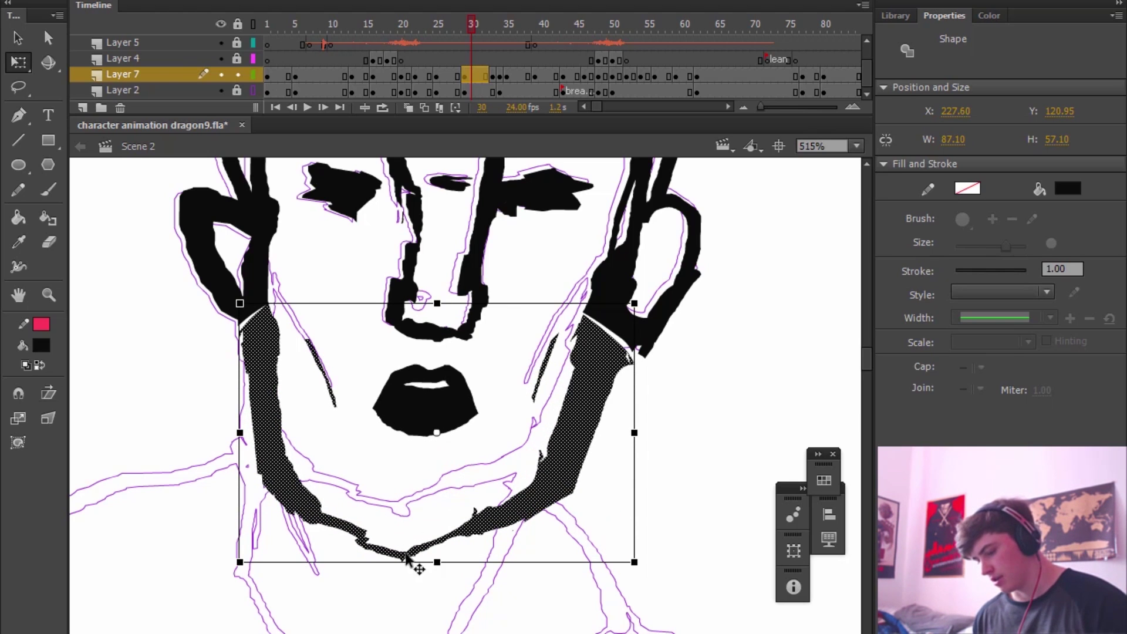
- Shorten the stretched jawline on Layer 7 at frame 30 slightly with Free Transform
left_click_drag(435, 562, 438, 558)
key("comma")
key("comma")
key("space")
left_click_drag(561, 371, 561, 421)
- Step forward and back through the Layer 7 drawings around frames 30 to 33 to check the jaw movement against the mouth shapes
key("period")
key("period")
key("period")
key("period")
key("period")
key("period")
key("period")
key("period")
key("period")
key("period")
key("period")
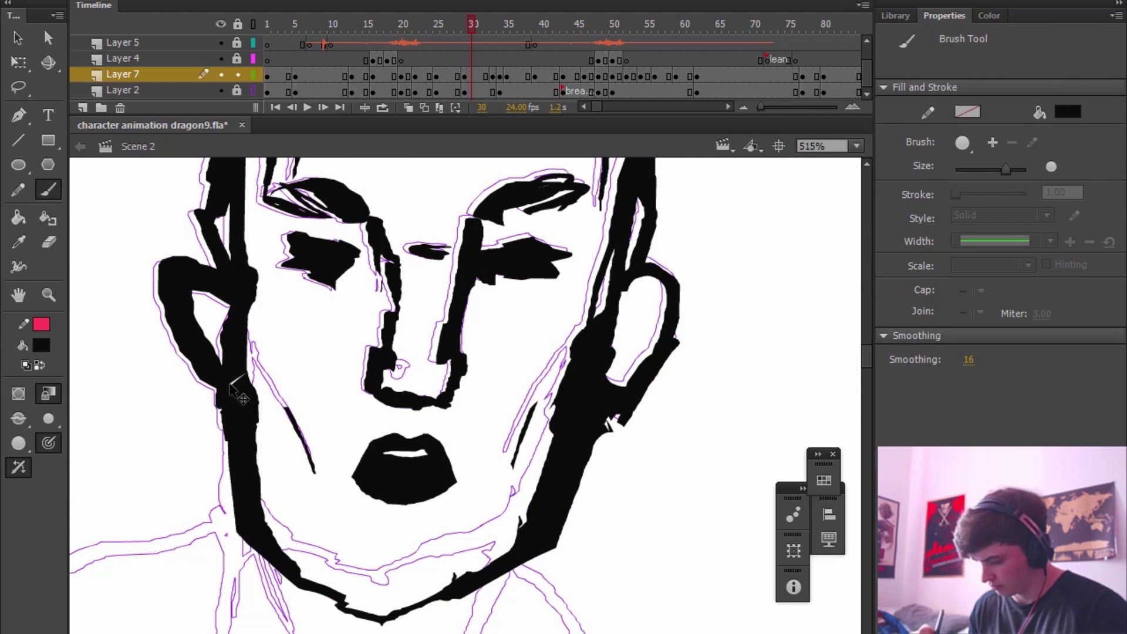
key("comma")
key("comma")
key("comma")
key("comma")
key("comma")
key("comma")
key("comma")
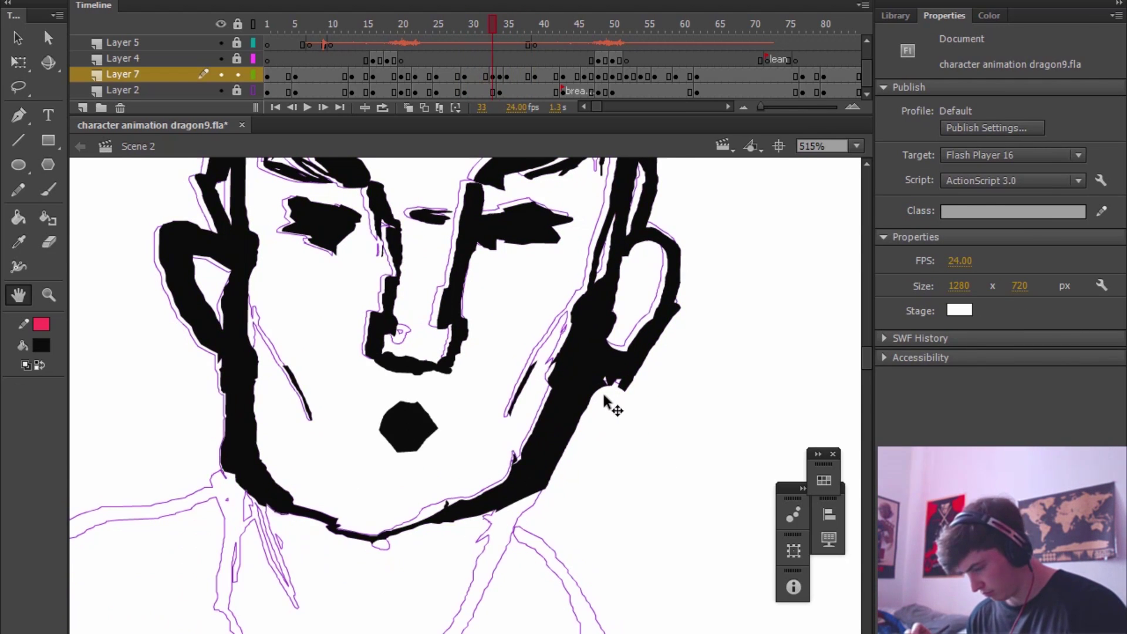
- Select the jawline on Layer 7 at frame 34 and stretch it slightly downward with Free Transform
key("e")
key("period")
key("period")
key("l")
left_click_drag(623, 411, 617, 434)
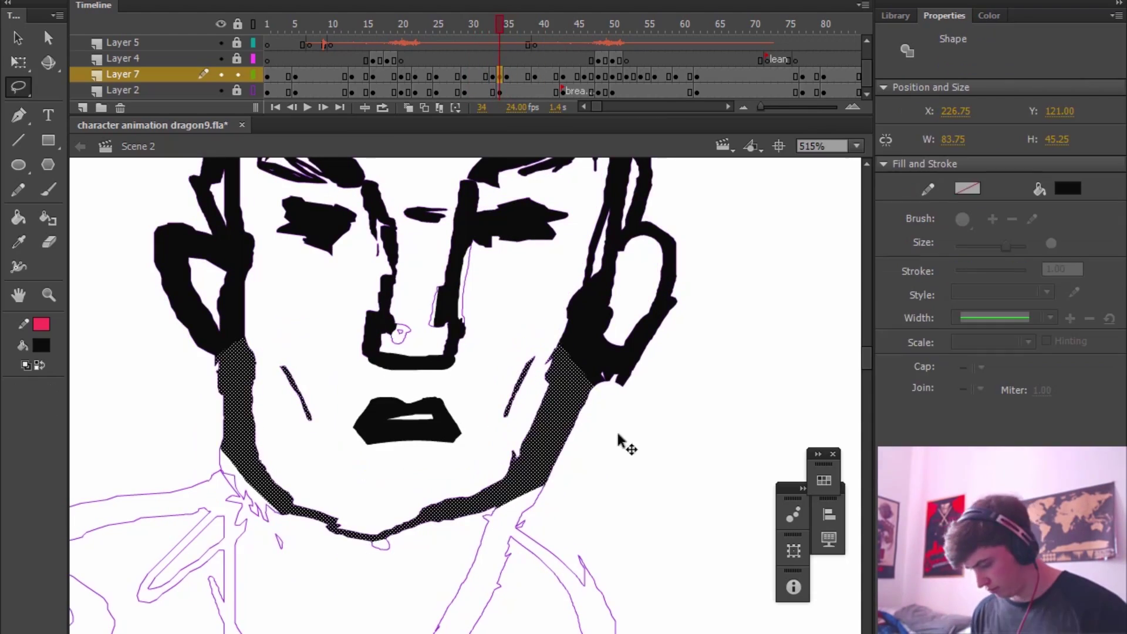
key("q")
left_click_drag(408, 542, 410, 571)
- Lasso the jawline on Layer 7 at frame 40 and lengthen it downward with Free Transform
key("period")
key("period")
key("period")
key("period")
key("period")
key("period")
key("period")
key("l")
mouse_move(625, 410)
left_mouse_down()
mouse_move(339, 468)
mouse_move(375, 493)
left_mouse_up()
key("q")
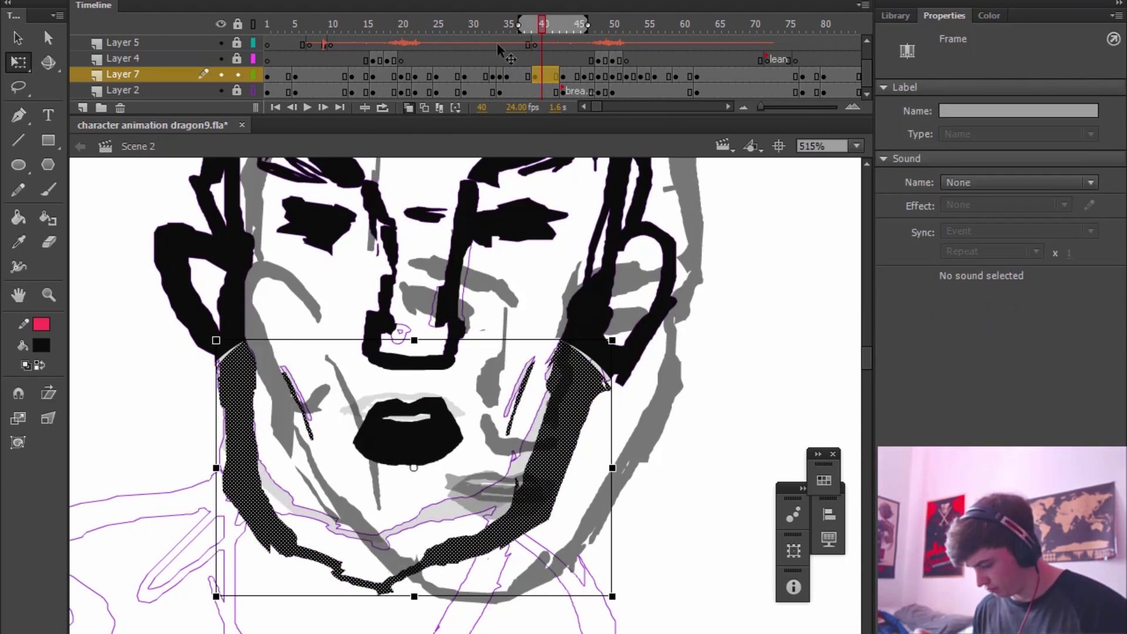
key("period")
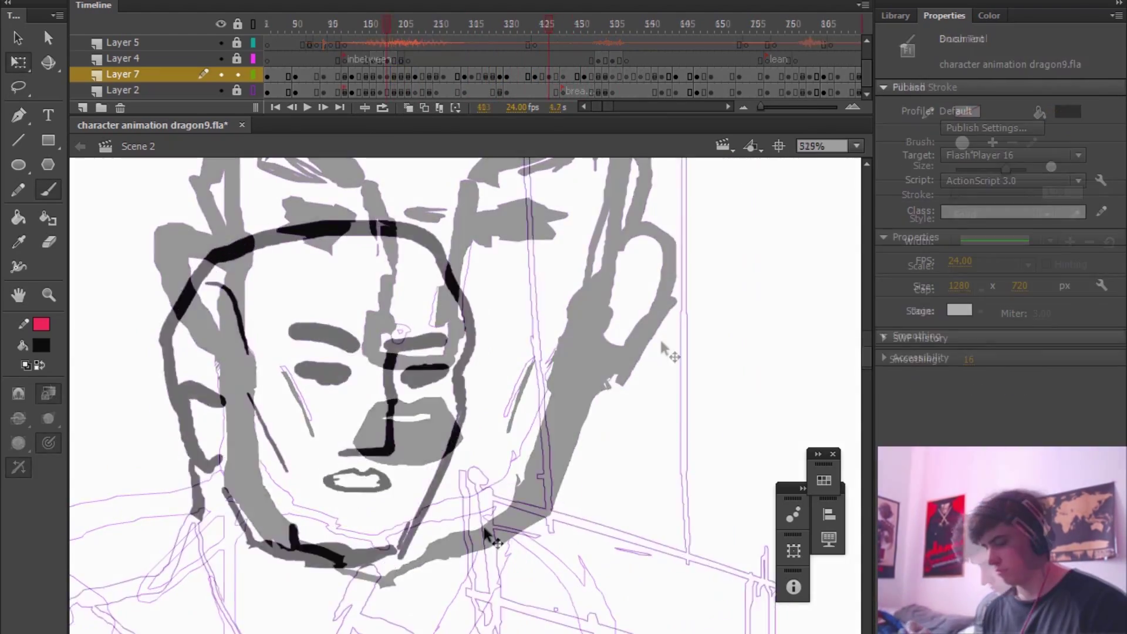
- Select the jaw on a Layer 7 drawing a few frames after frame 104 and stretch it downward with Free Transform
left_click(364, 594)
key("comma")
key("period")
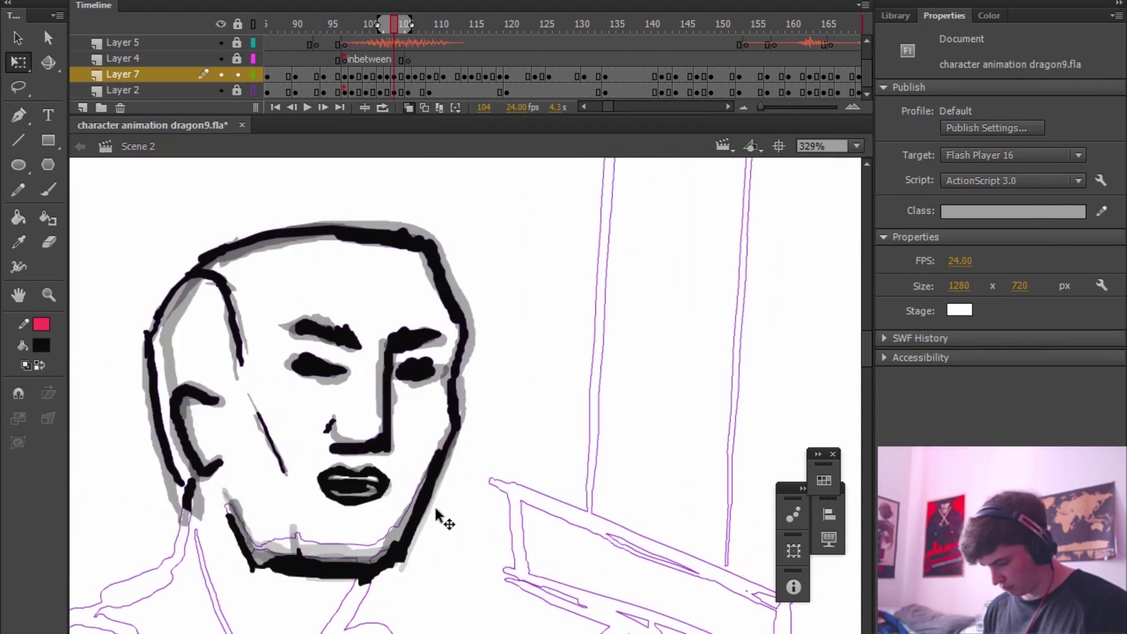
key("period")
key("period")
key("period")
key("period")
key("period")
key("period")
key("l")
left_click_drag(456, 463, 454, 493)
key("q")
left_click_drag(339, 566, 341, 585)
- Select the jaw on the following Layer 7 drawing and adjust it with Free Transform
key("period")
key("period")
key("l")
mouse_move(457, 469)
left_mouse_down()
mouse_move(262, 477)
mouse_move(455, 493)
mouse_move(397, 470)
mouse_move(455, 493)
left_mouse_up()
key("q")
key("period")
key("period")
key("comma")
- Select the jaw a few frames further on for Free Transform and step back through the preceding drawings
key("period")
key("period")
key("period")
key("period")
key("l")
key("q")
key("comma")
key("comma")
key("comma")
key("comma")
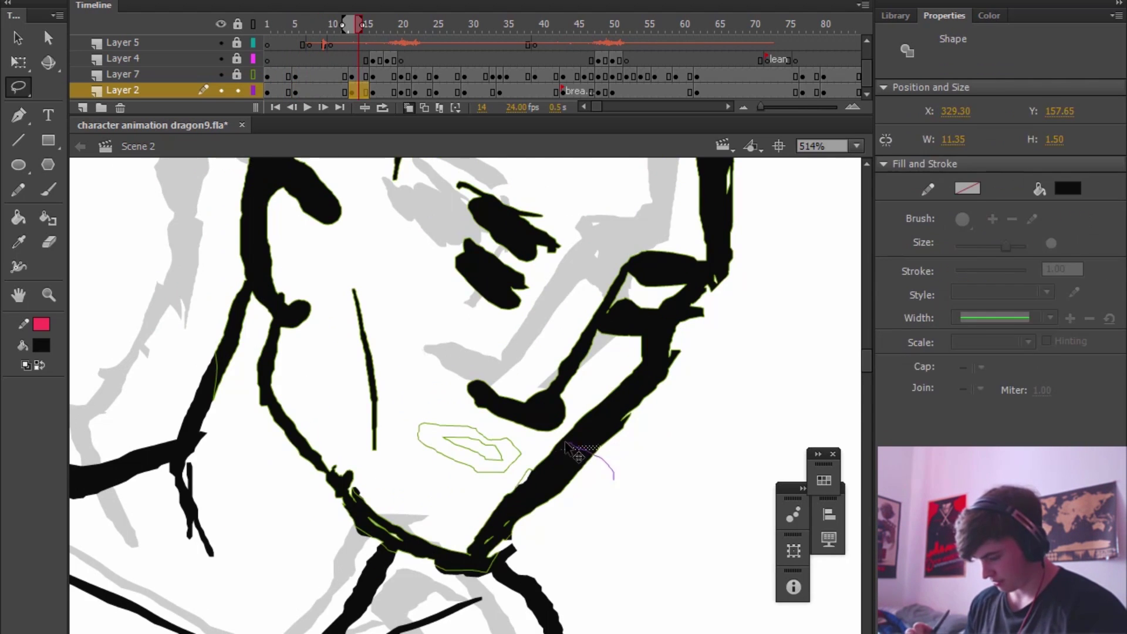
- Lasso the jaw and cheek lines on Layer 2 at frame 14 and delete them
left_click_drag(630, 448, 516, 553)
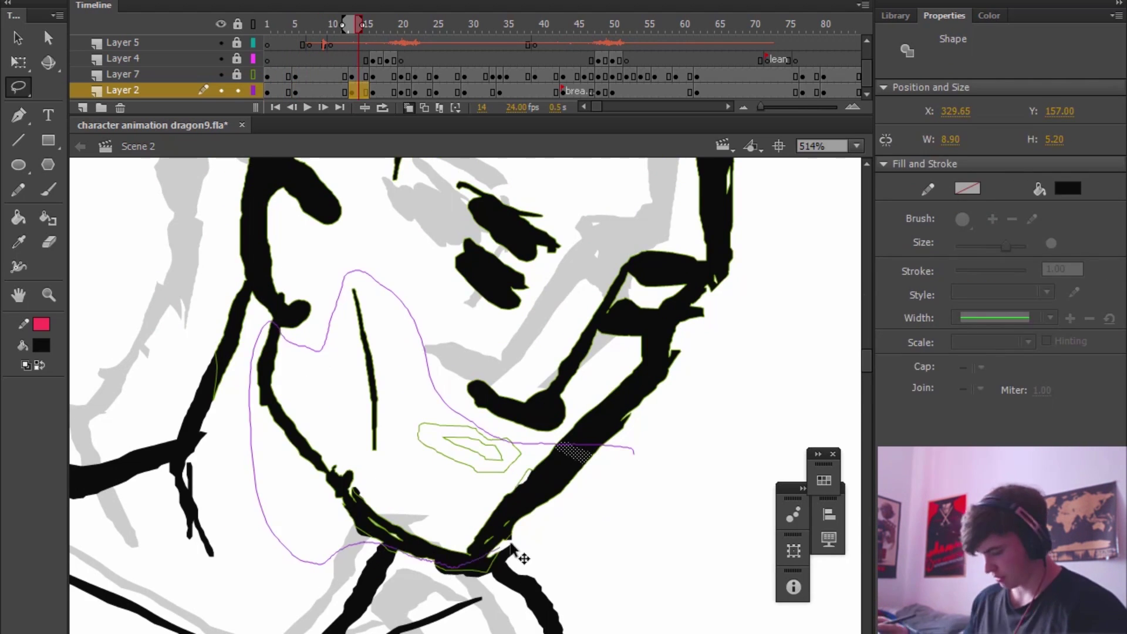
key("Delete")
key("period")
key("period")
key("comma")
key("comma")
key("comma")
- Toggle the outline display of Layer 7 and lasso the jaw lines on a following Layer 2 drawing
left_click(253, 74)
left_click(252, 75)
key("period")
key("period")
key("period")
mouse_move(608, 440)
left_mouse_down()
mouse_move(433, 412)
mouse_move(516, 446)
left_mouse_up()
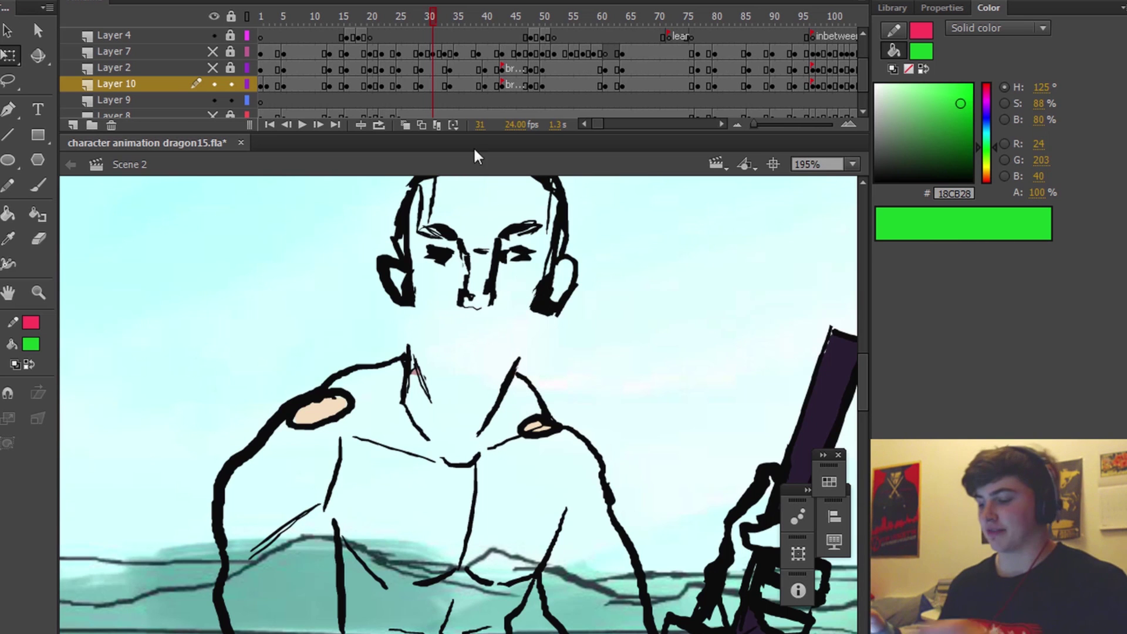
- Sample the muted pink skin colour C49797 as the fill from the closing stroke on an earlier Layer 10 drawing
key("comma")
key("comma")
key("comma")
key("comma")
key("comma")
key("comma")
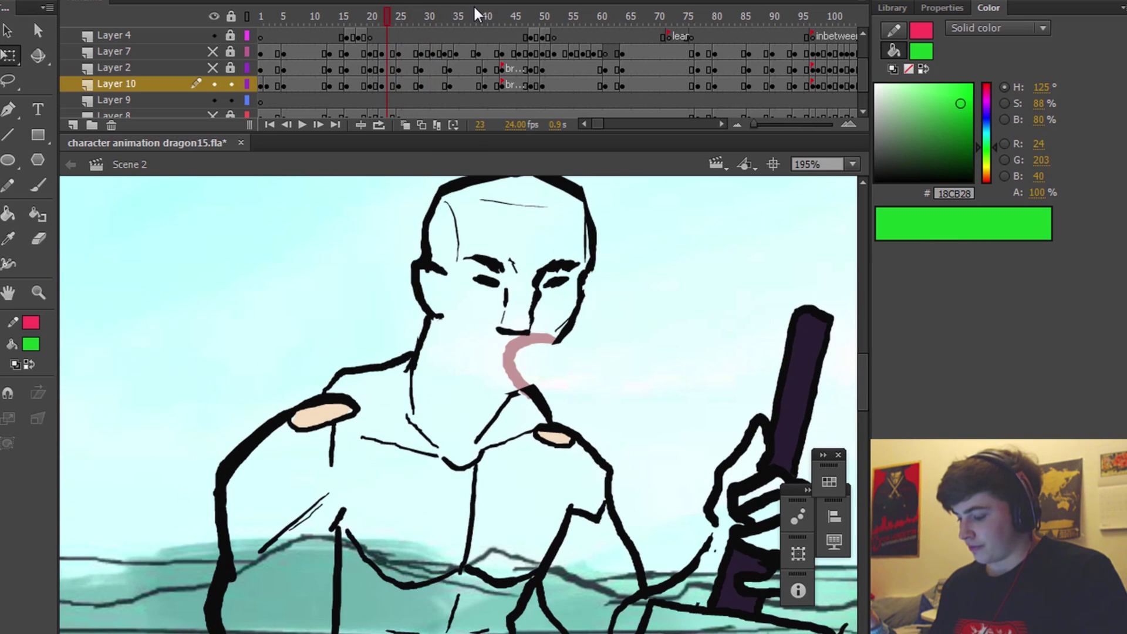
left_click(530, 337)
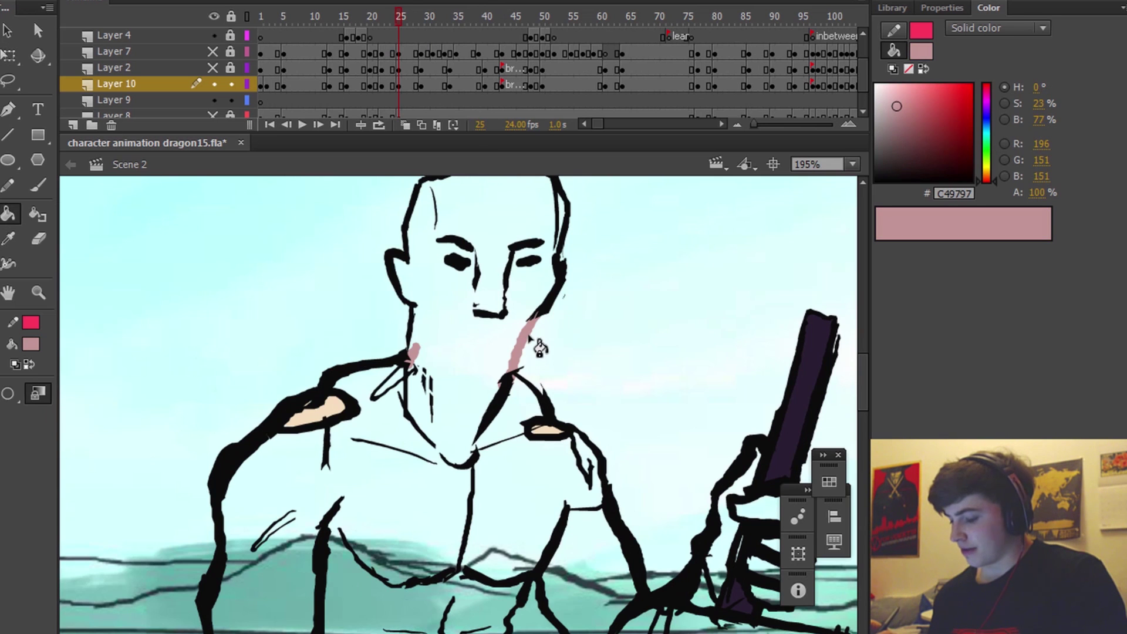
- Brush a pink arch across the open top of the neck on Layer 10 at frame 30, undoing and redrawing it slightly lower
key("period")
key("period")
key("period")
key("period")
key("period")
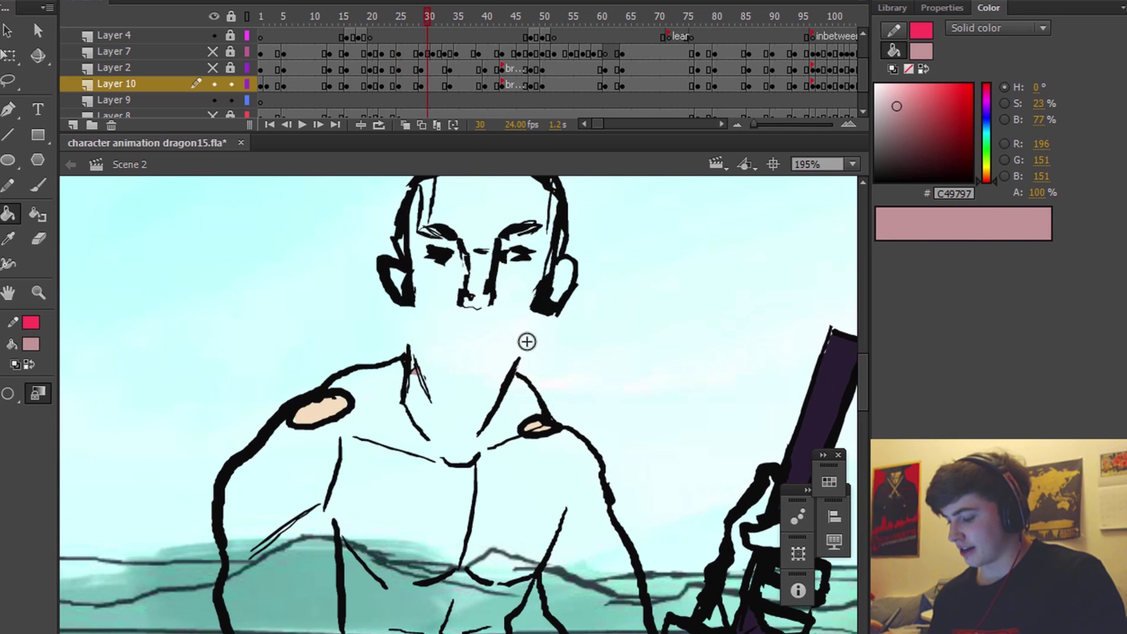
key("b")
mouse_move(517, 358)
left_mouse_down()
mouse_move(511, 322)
mouse_move(449, 307)
mouse_move(411, 352)
left_mouse_up()
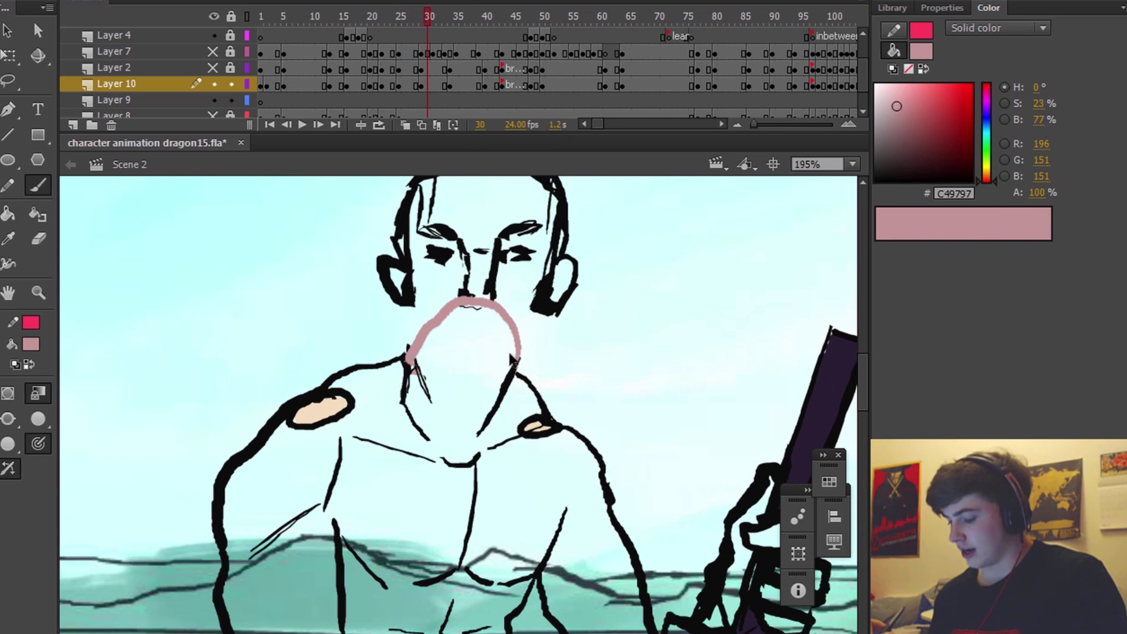
key("ctrl+z")
mouse_move(519, 363)
left_mouse_down()
mouse_move(443, 317)
mouse_move(413, 347)
left_mouse_up()
- Try filling the neck and torso with the pink skin colour at frame 30 and undo the fill
key("k")
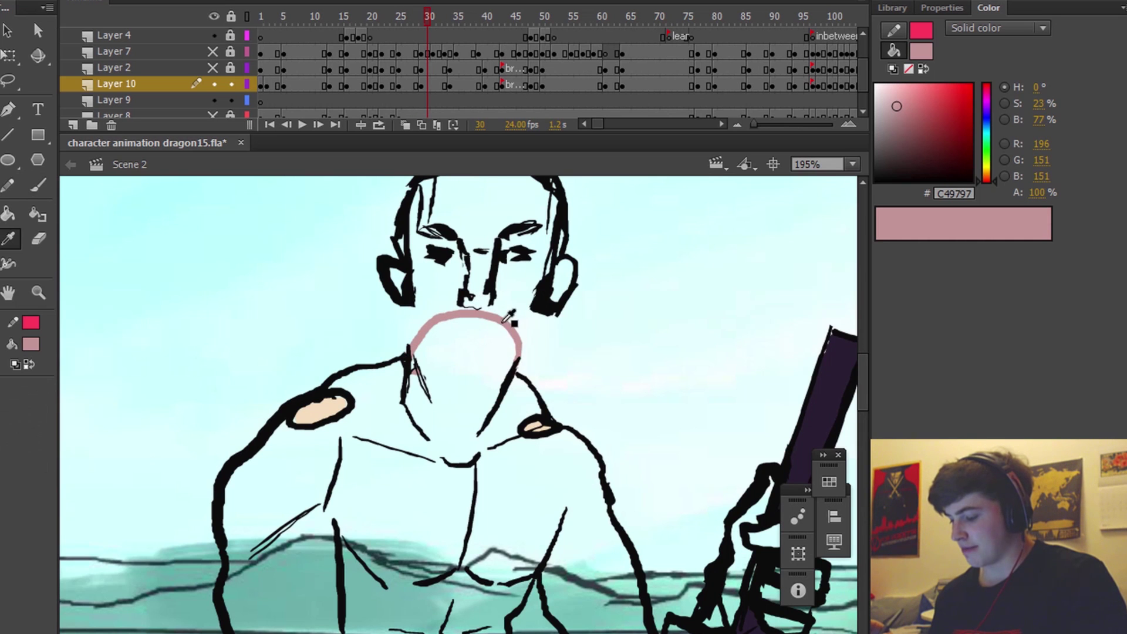
left_click(496, 352)
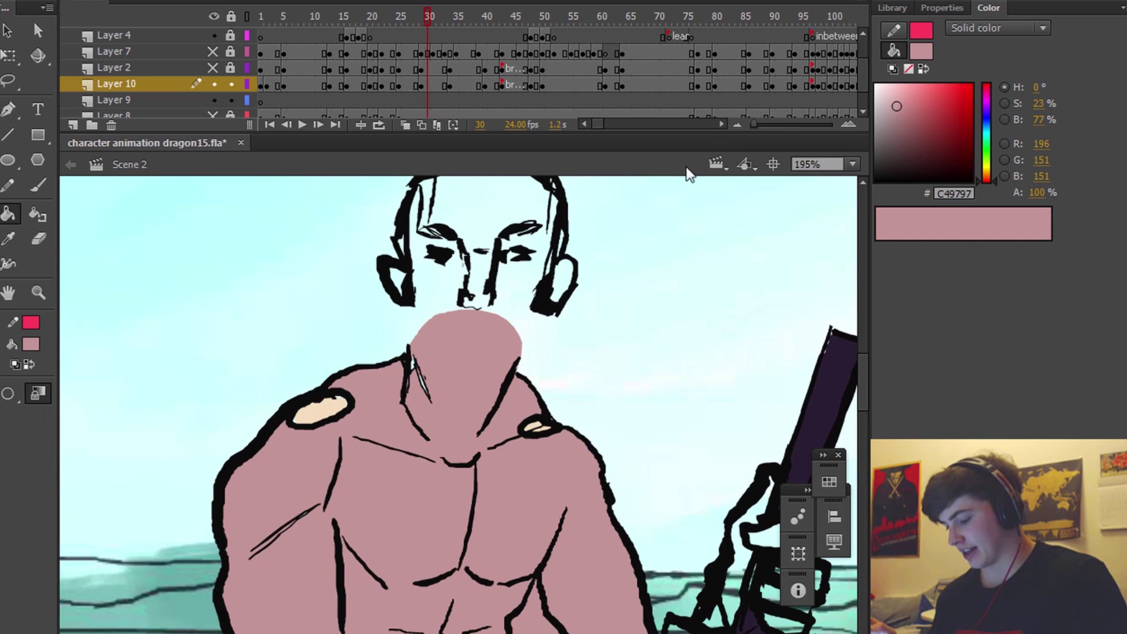
key("ctrl+z")
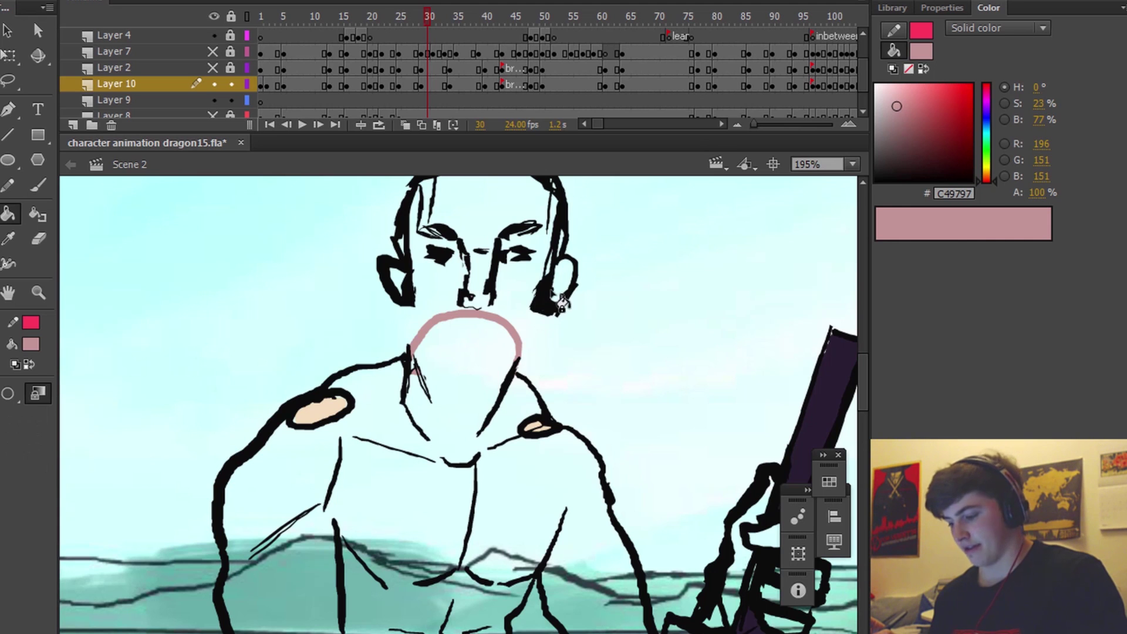
- Step through the frames after 30 and back to about frames 8 to 10 to examine the body fills on Layer 10
key("period")
key("period")
key("period")
key("period")
key("period")
key("period")
key("comma")
key("comma")
key("comma")
key("comma")
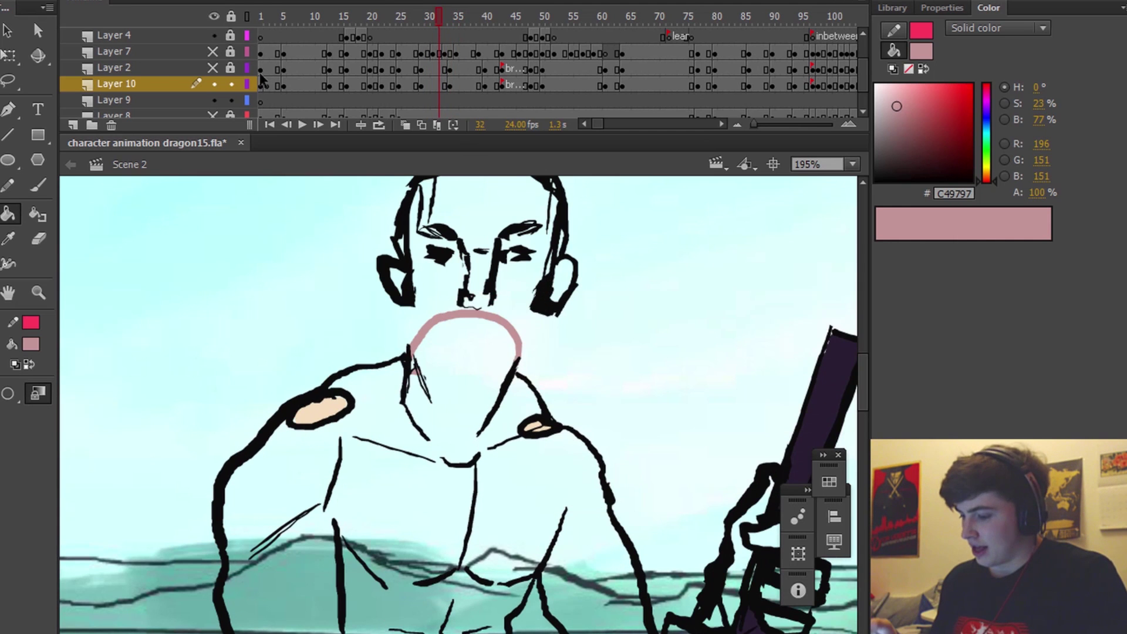
key("comma")
key("comma")
key("comma")
key("comma")
key("comma")
key("comma")
key("comma")
key("comma")
key("comma")
key("comma")
key("comma")
key("comma")
key("comma")
key("comma")
key("comma")
key("comma")
key("comma")
key("comma")
key("comma")
key("comma")
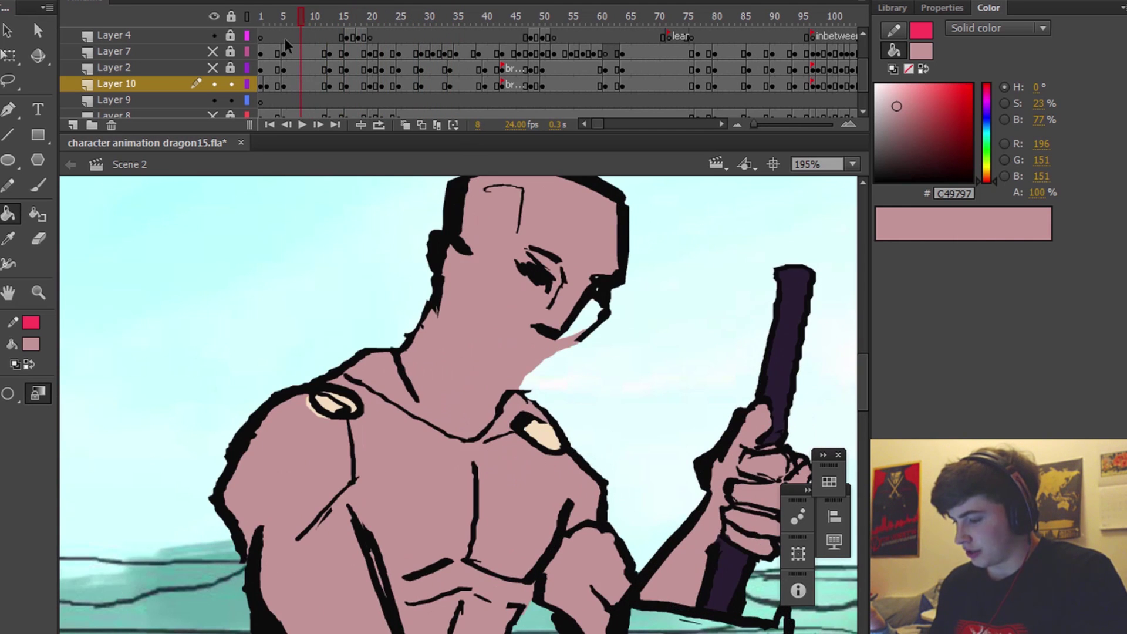
key("period")
key("period")
key("period")
key("period")
key("period")
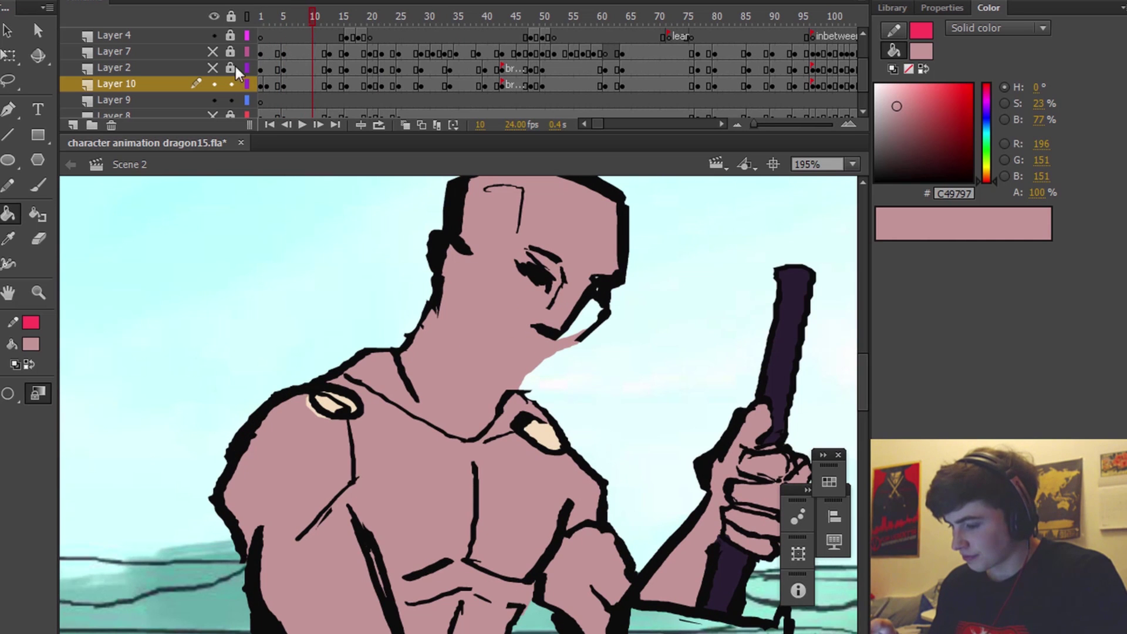
- Lock Layer 10 and display it as outlines, and unhide Layer 7 and make its head drawing at frame 8 active
left_click(231, 83)
left_click(215, 51)
left_click(301, 53)
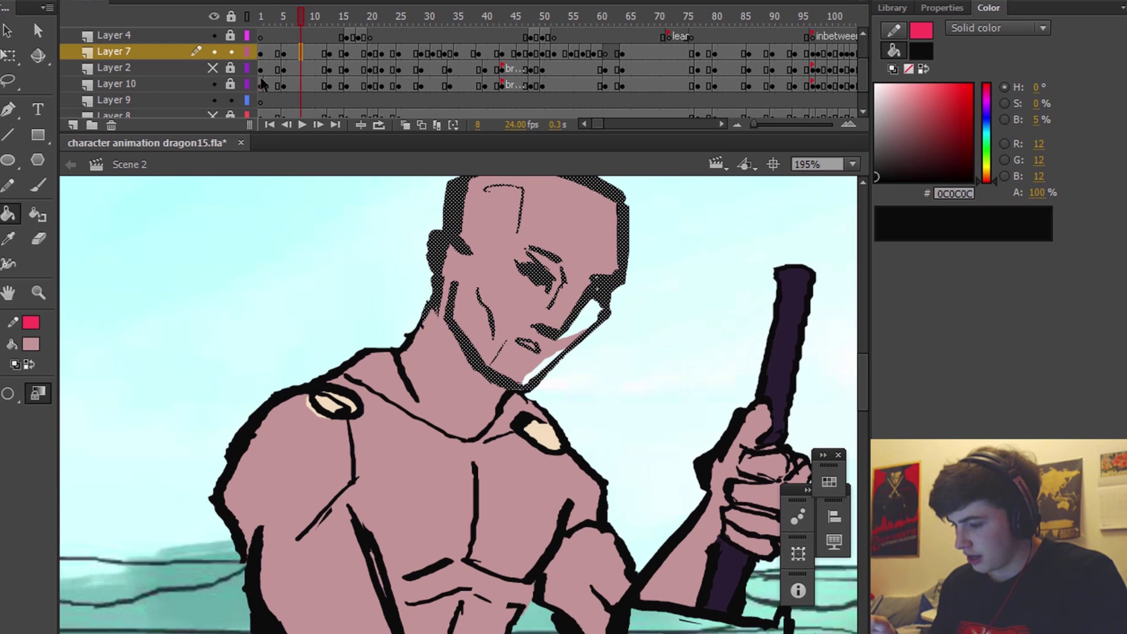
left_click(247, 67)
key("q")
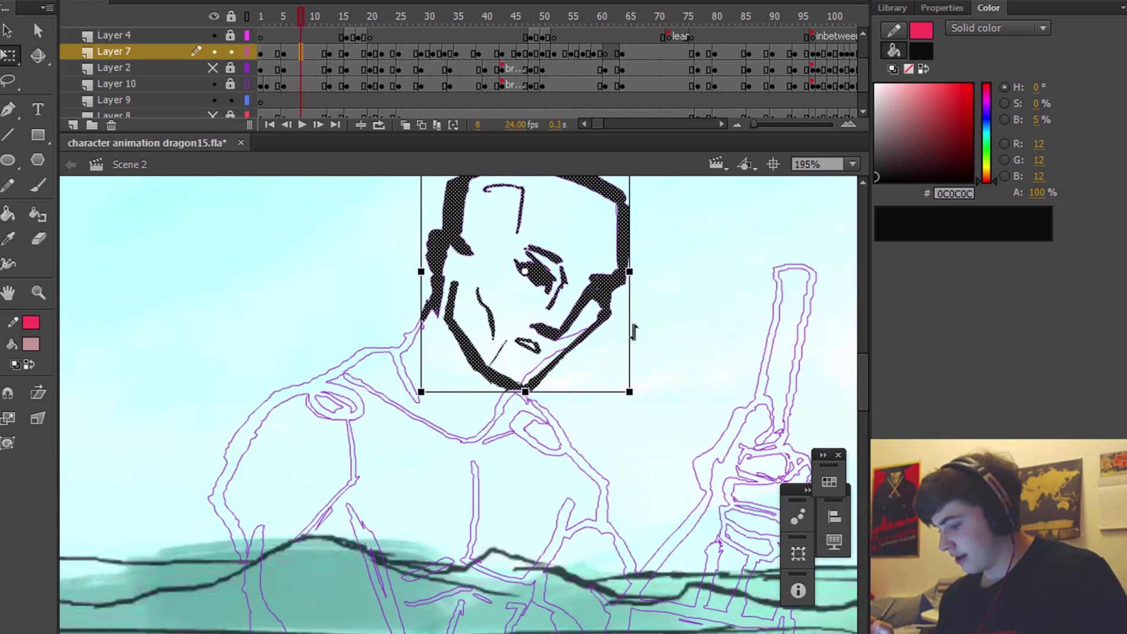
left_click(671, 280)
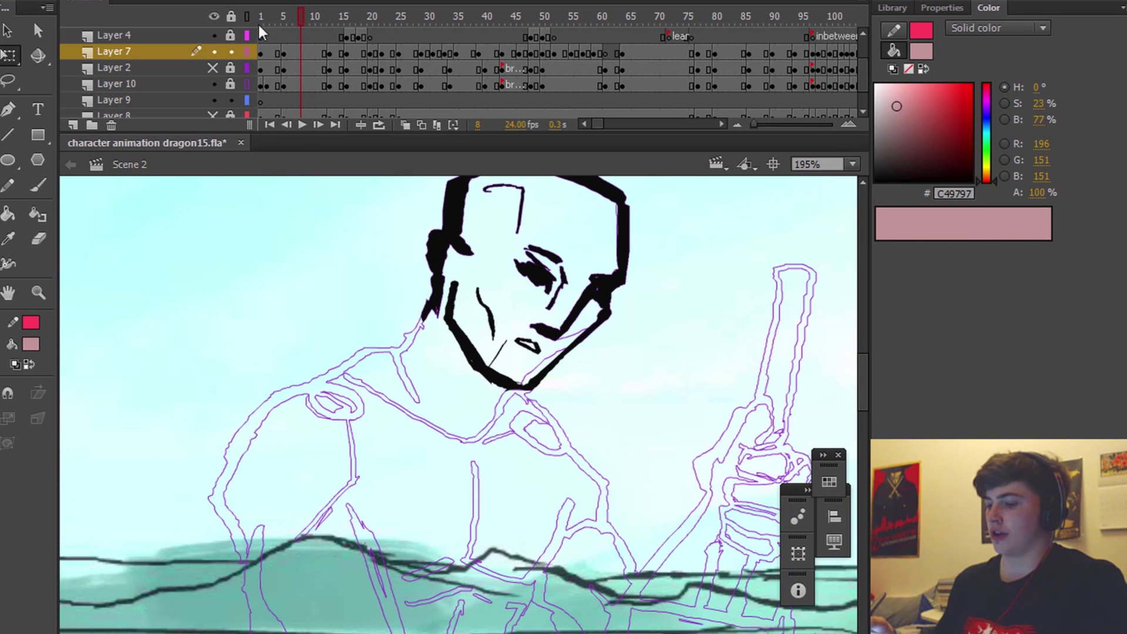
left_click(247, 84)
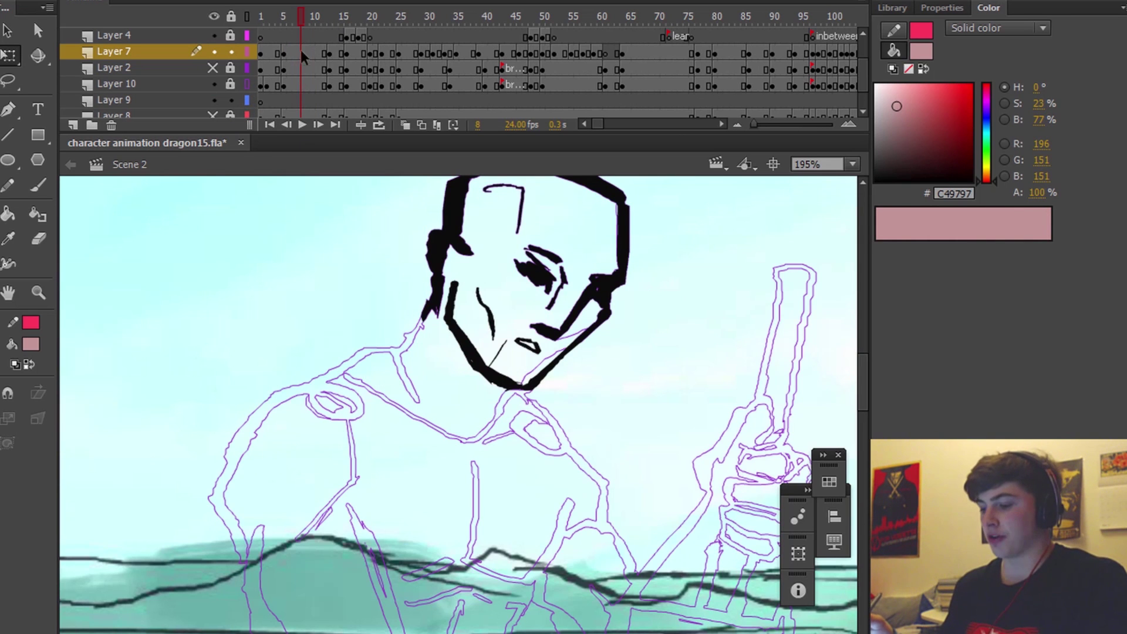
- Set the brush to paint behind the lines and close the gap between the ear and jaw on Layer 7 at frame 9 in pink
key("b")
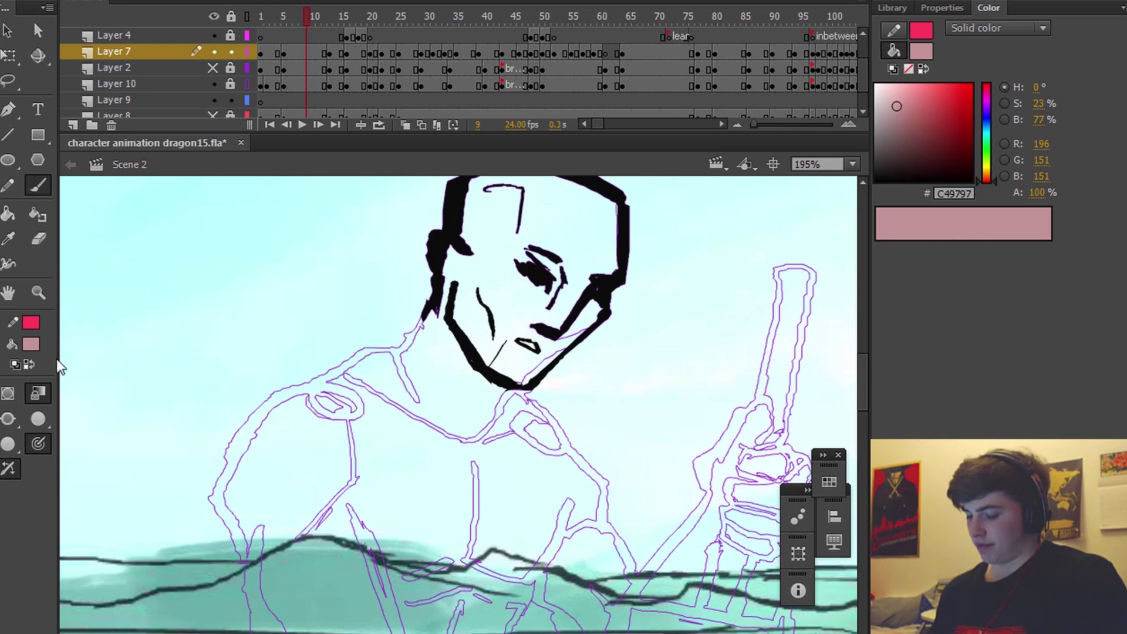
left_click(12, 424)
left_click(99, 457)
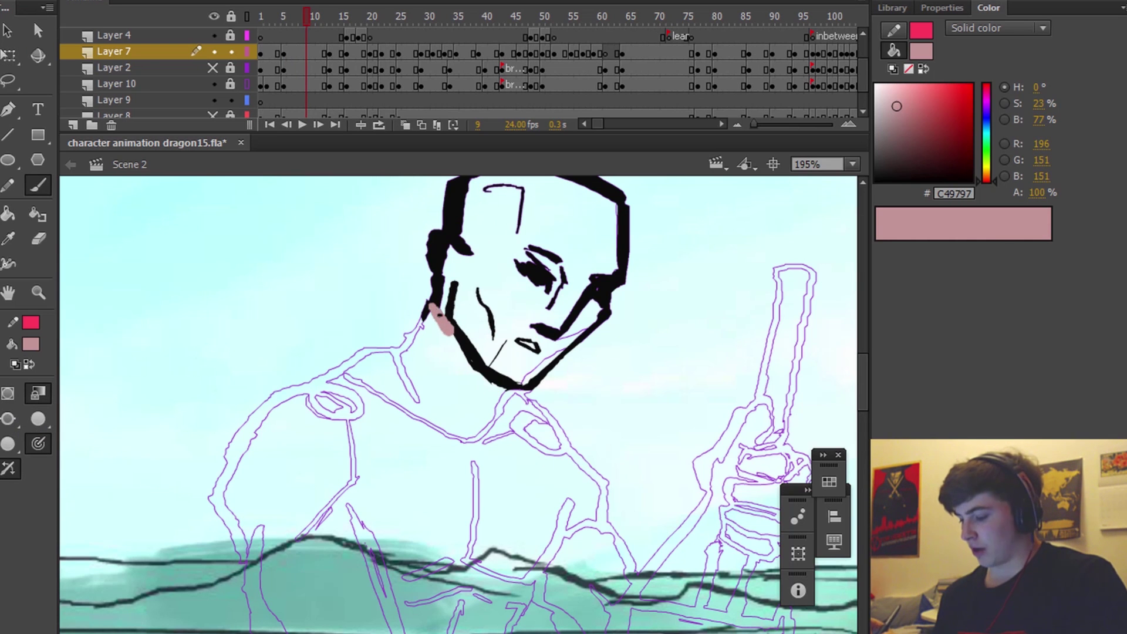
left_click_drag(445, 326, 418, 331)
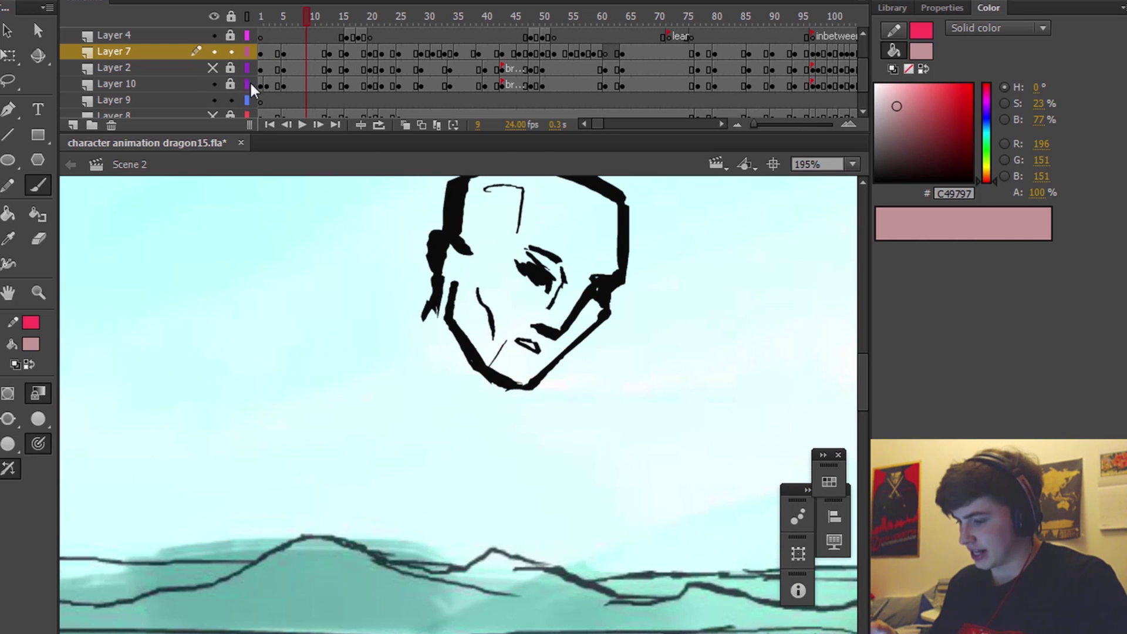
left_click(247, 84)
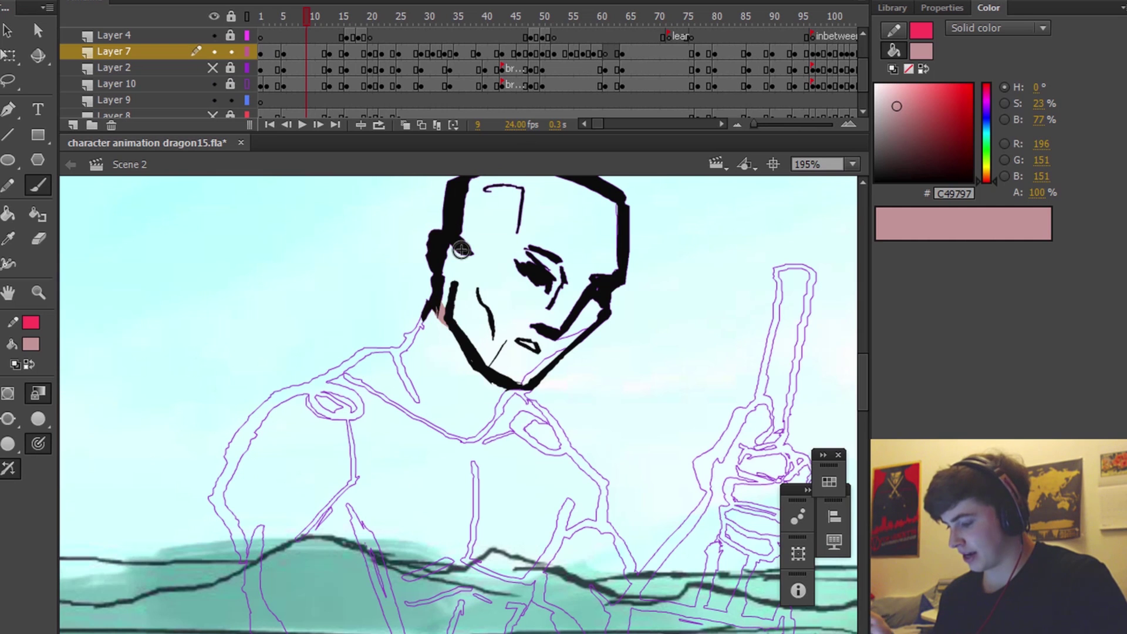
- Fill the face on Layer 7 at frame 9 with C49797 and turn off the outline display of Layer 10
key("k")
left_click(531, 273)
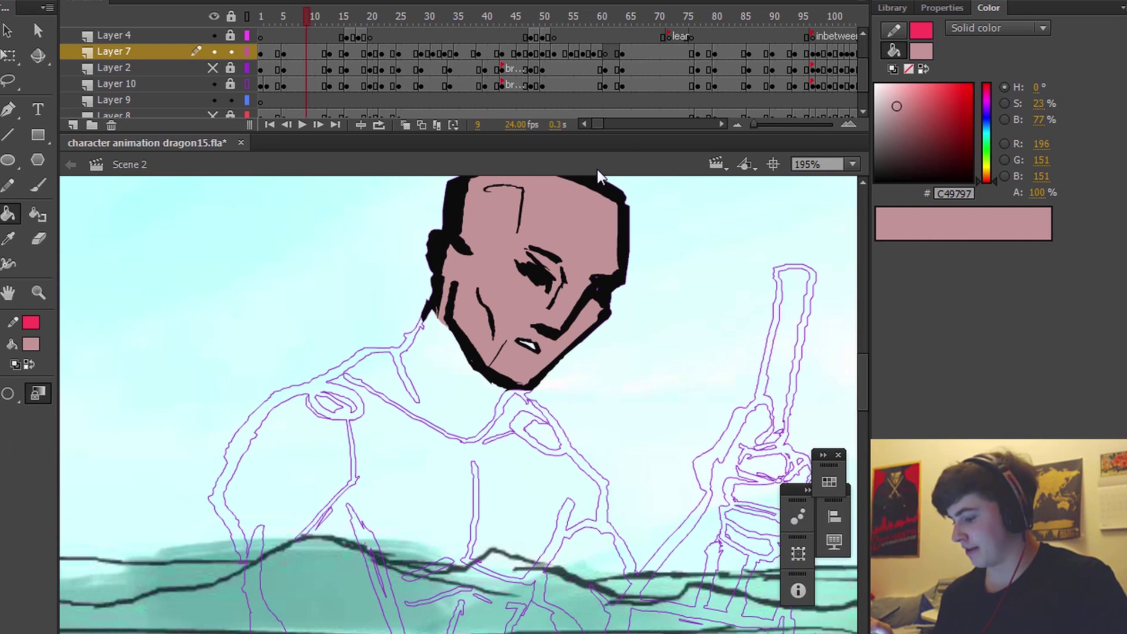
left_click(247, 84)
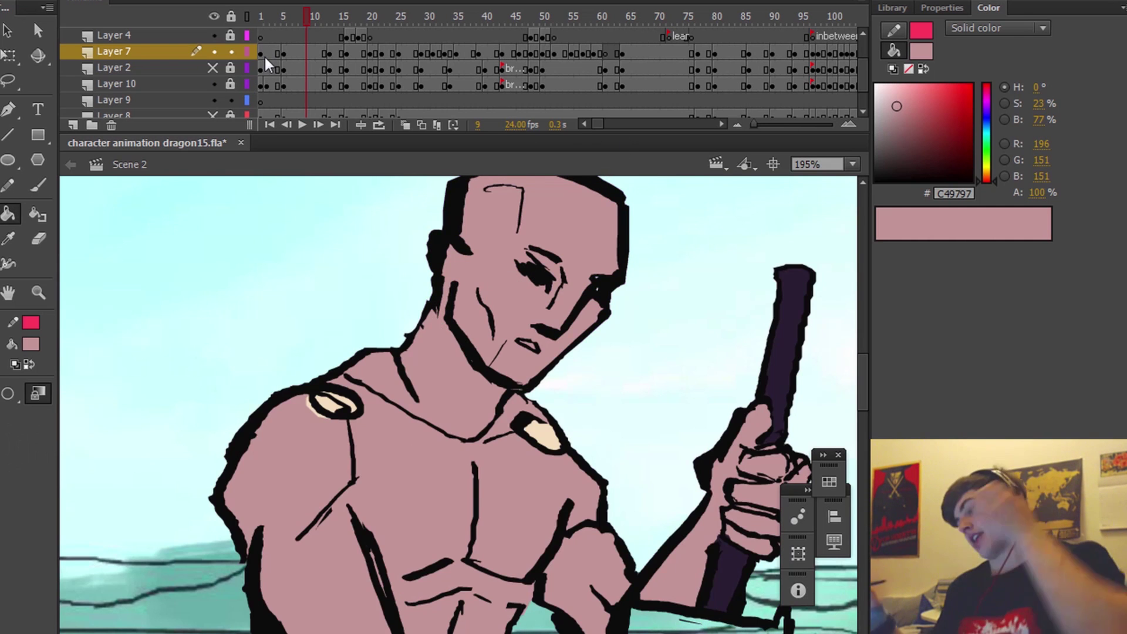